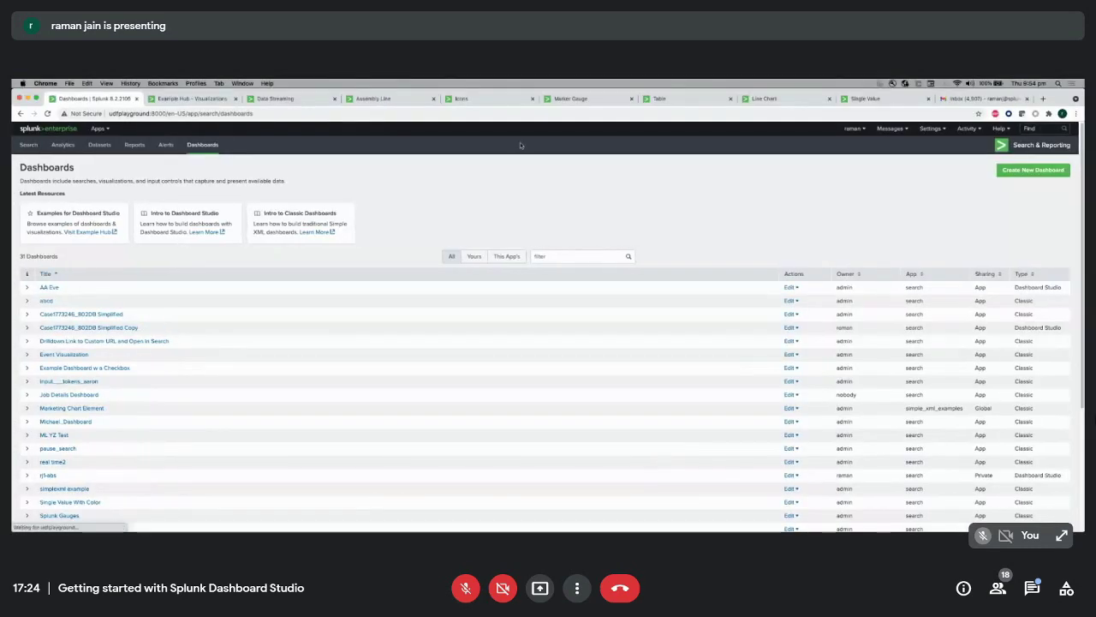
- Return to the Splunk Enterprise home page
left_click(51, 131)
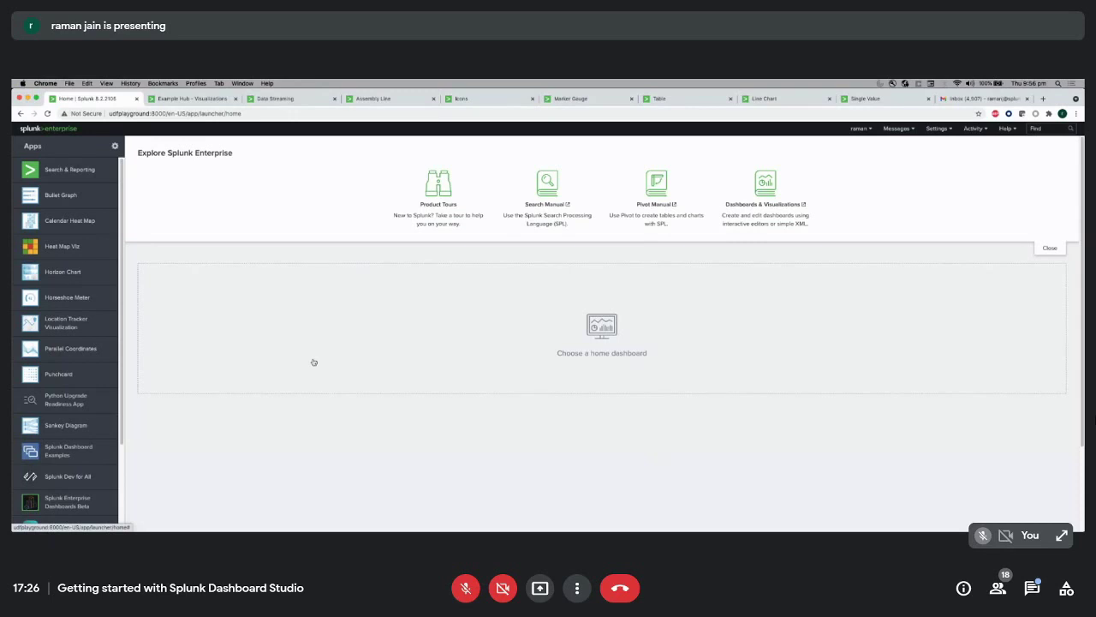
- Look through the list of participants in the Google Meet call and close it
left_click(999, 588)
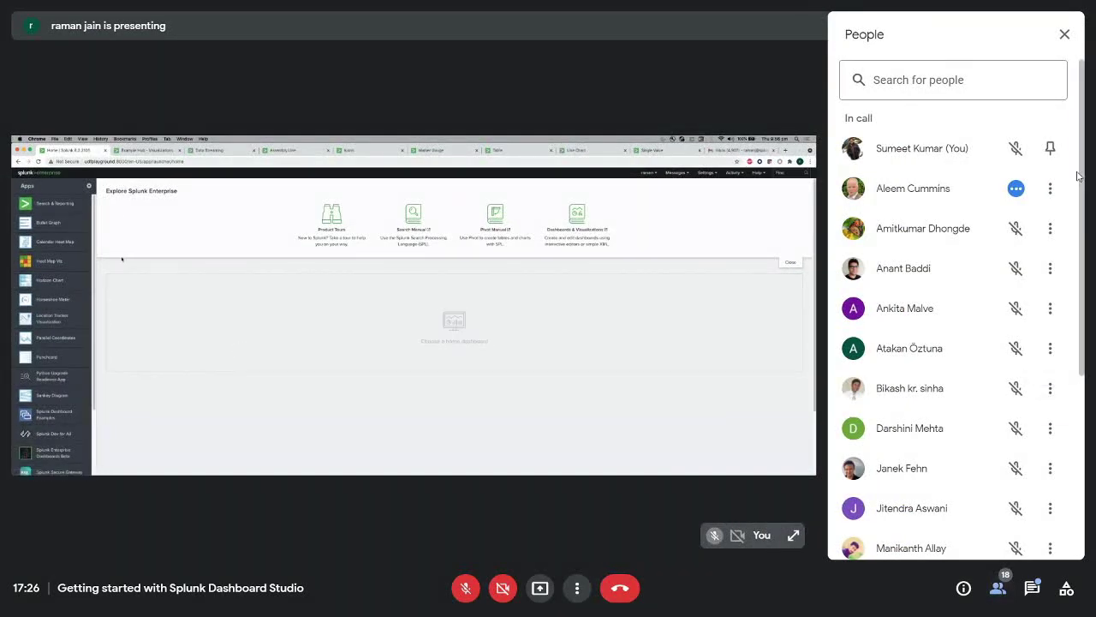
left_click_drag(1083, 198, 1081, 287)
scroll(1081, 292, "down", 5)
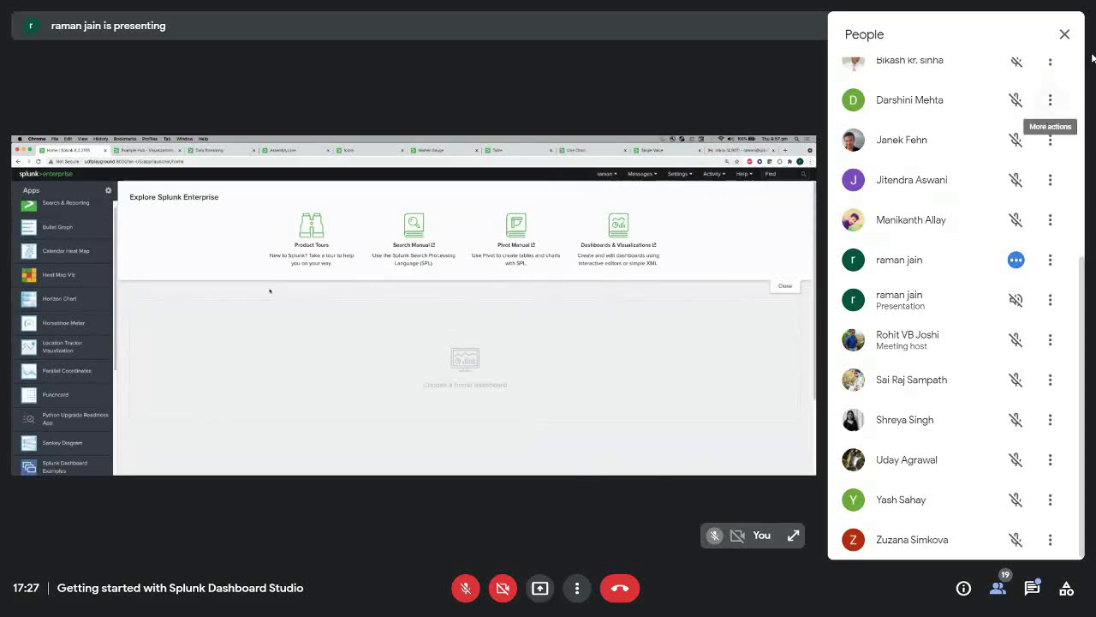
left_click(1064, 34)
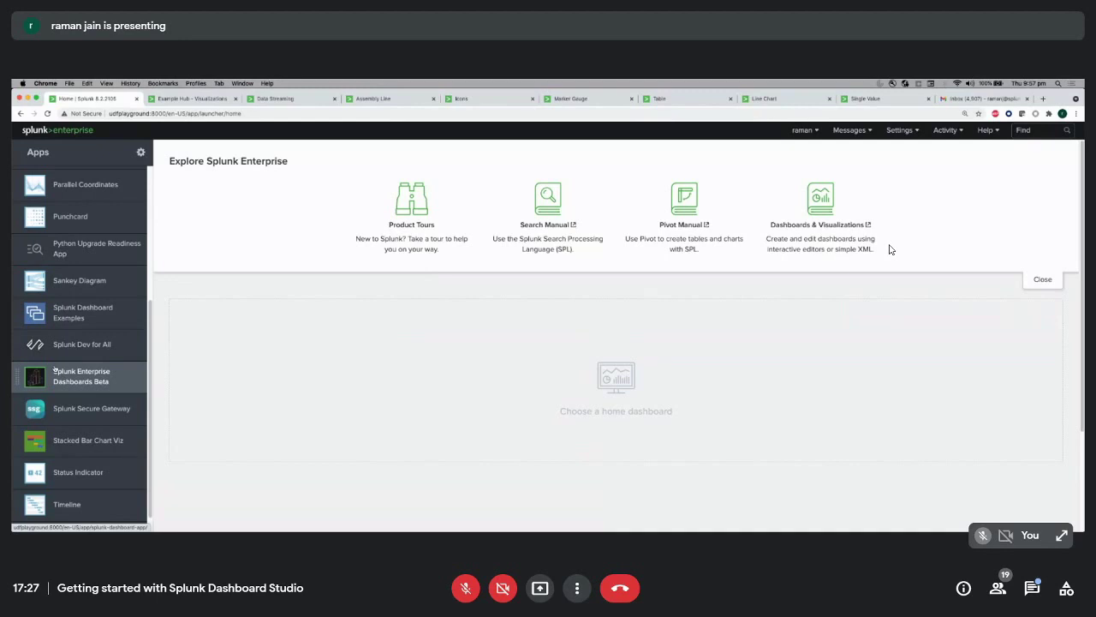
- Open the Search & Reporting app from the home page and go to its Dashboards list
scroll(60, 275, "up", 6)
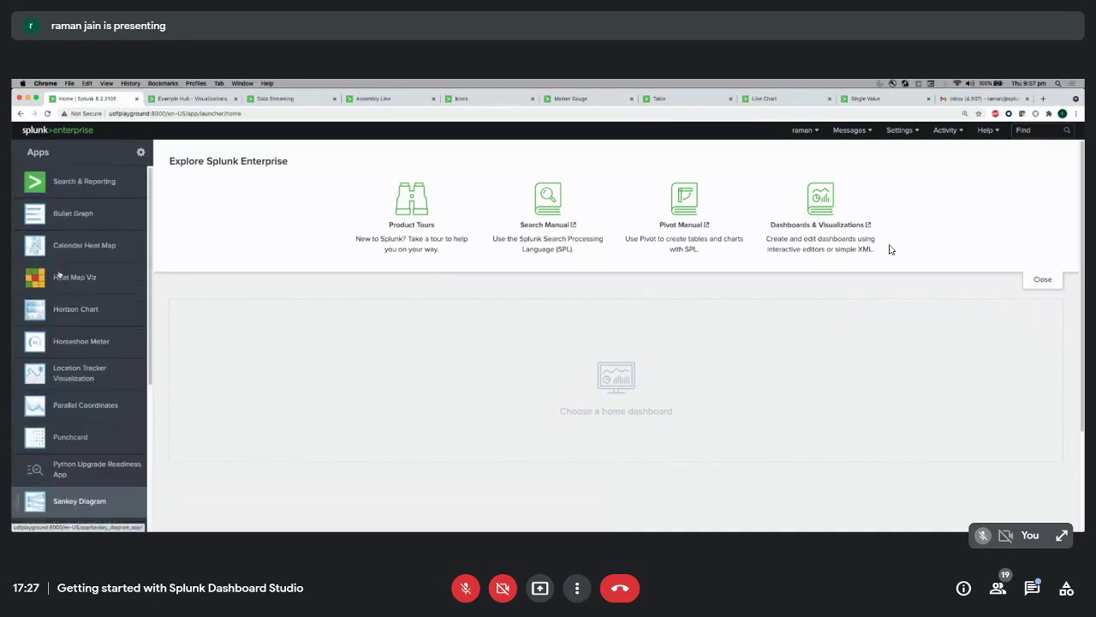
left_click(83, 193)
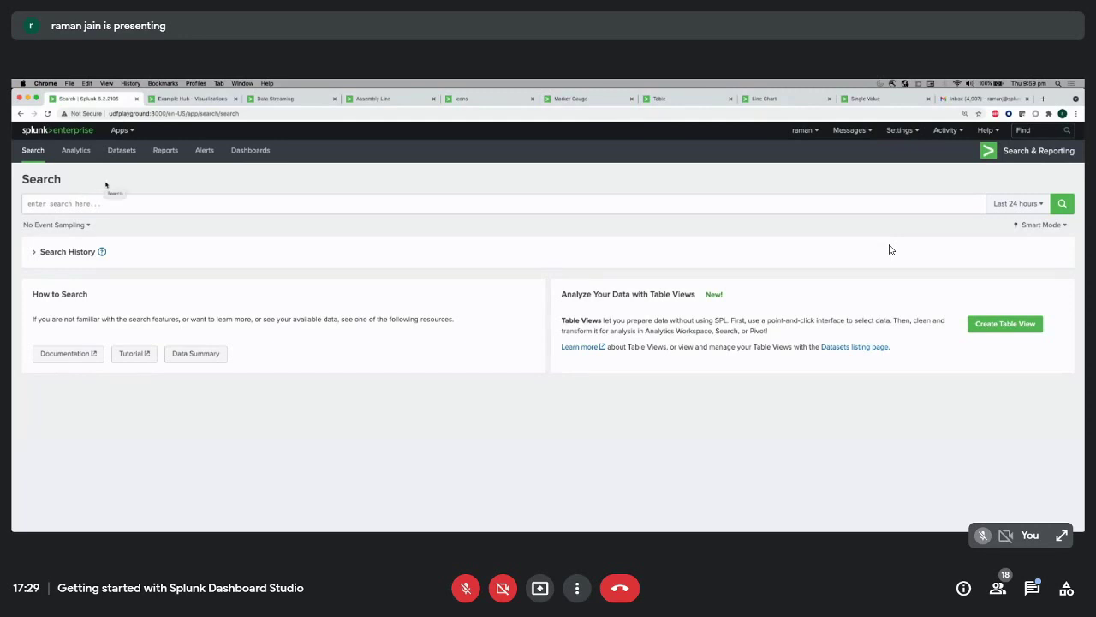
left_click(250, 151)
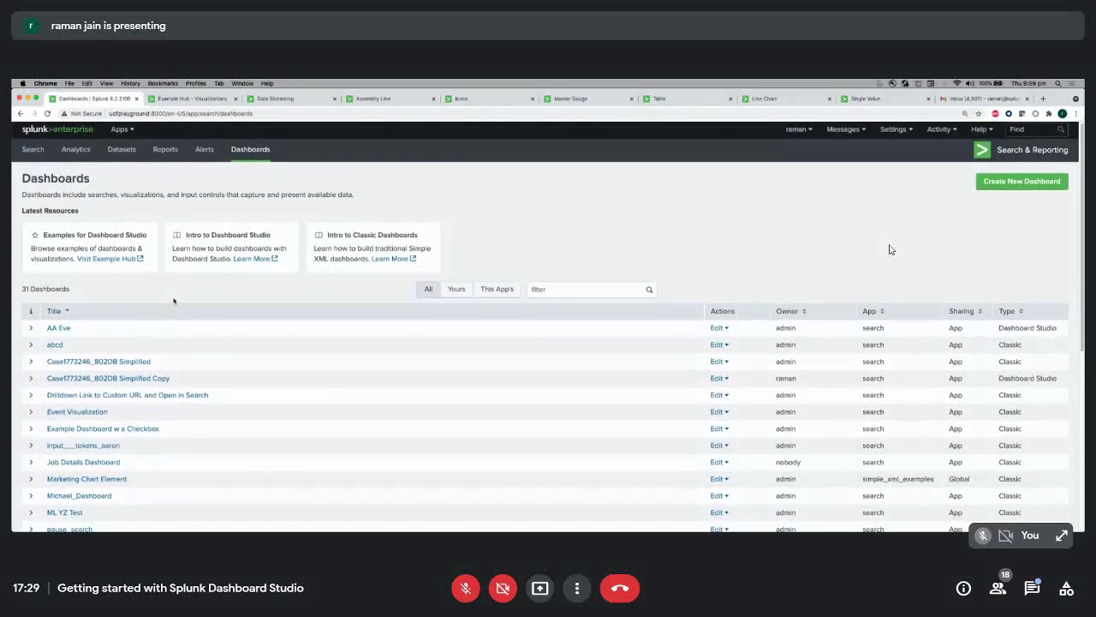
- Open the Example Hub for Dashboard Studio and examine its single value and chart element examples
scroll(173, 300, "down", 1)
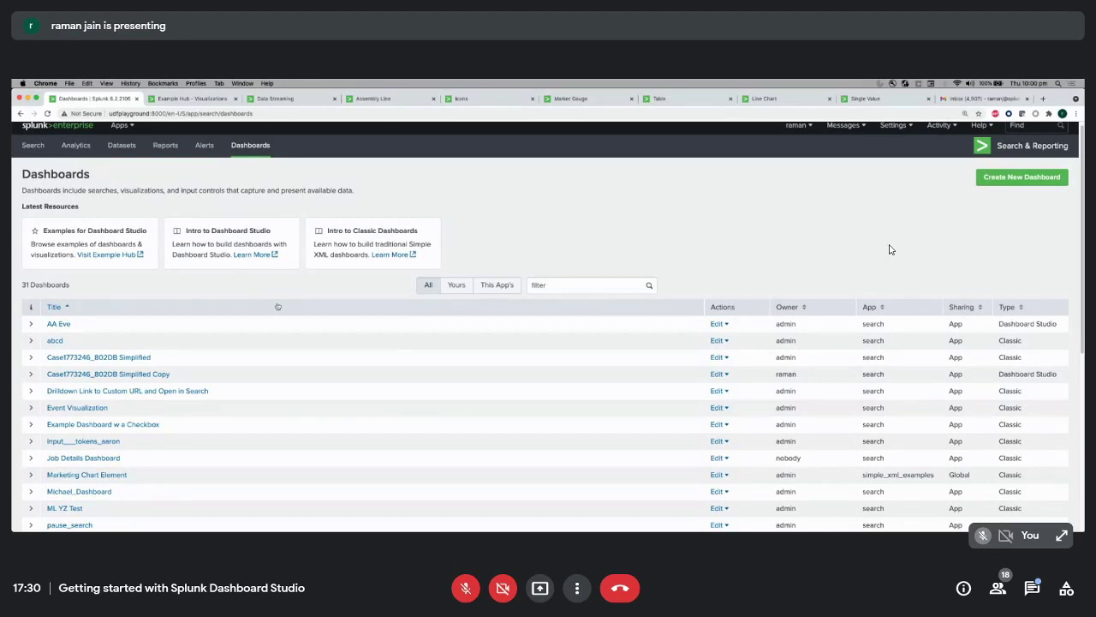
scroll(278, 305, "down", 2)
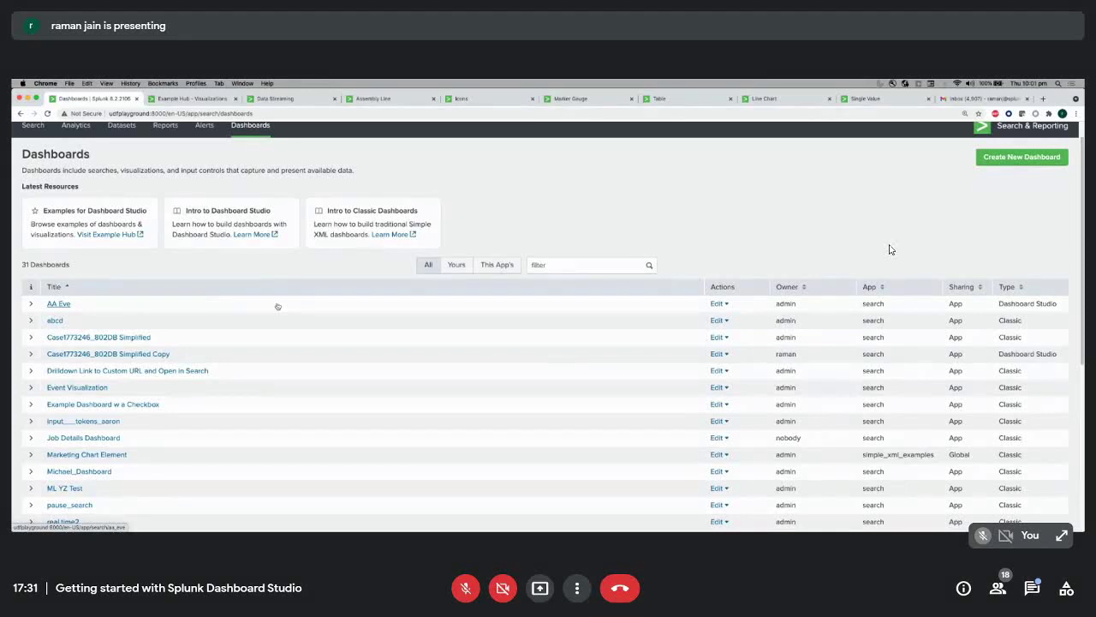
left_click(118, 236)
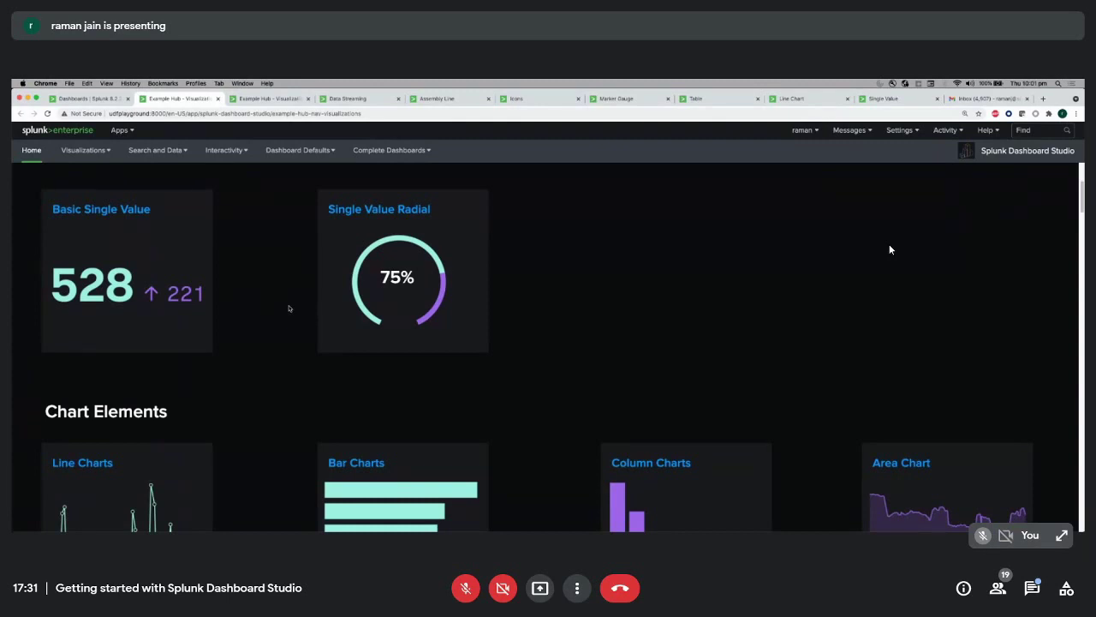
scroll(890, 249, "down", 5)
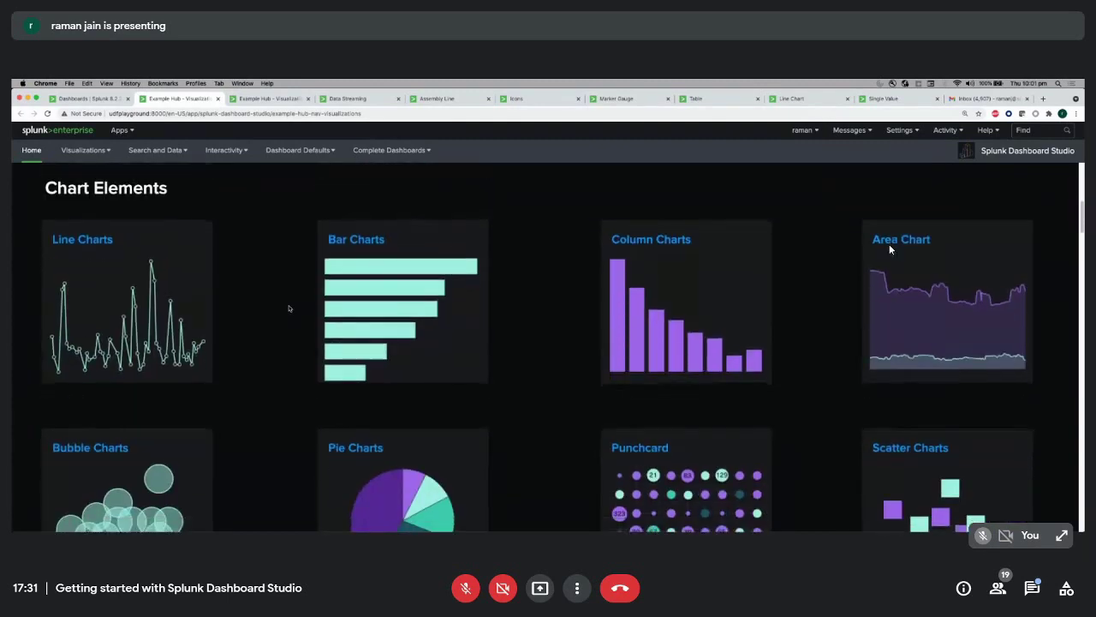
scroll(890, 249, "up", 2)
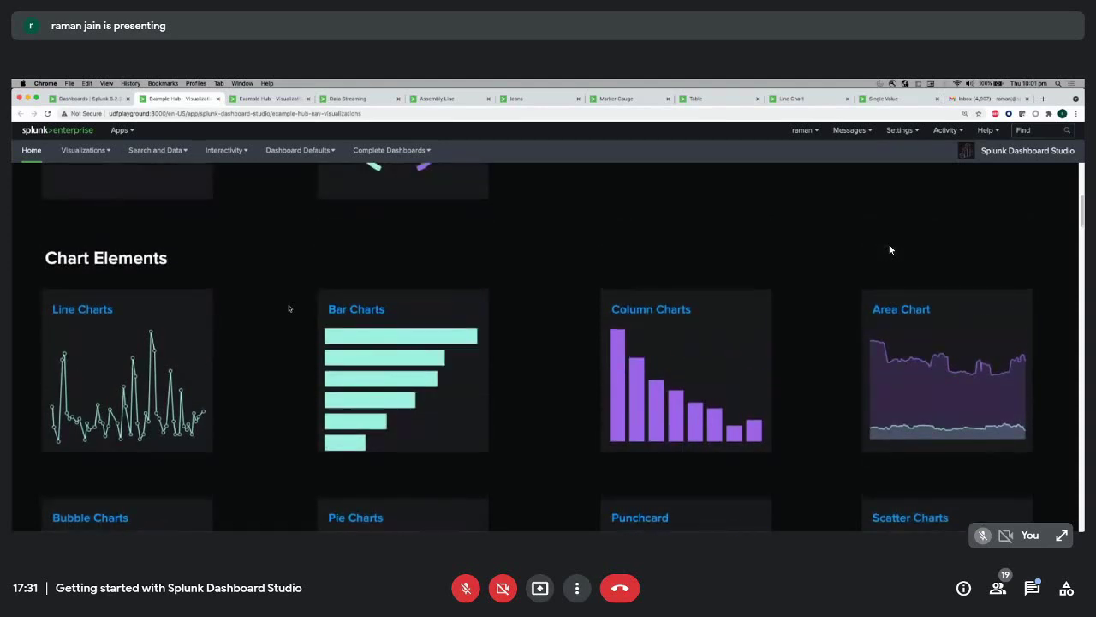
scroll(890, 250, "up", 1)
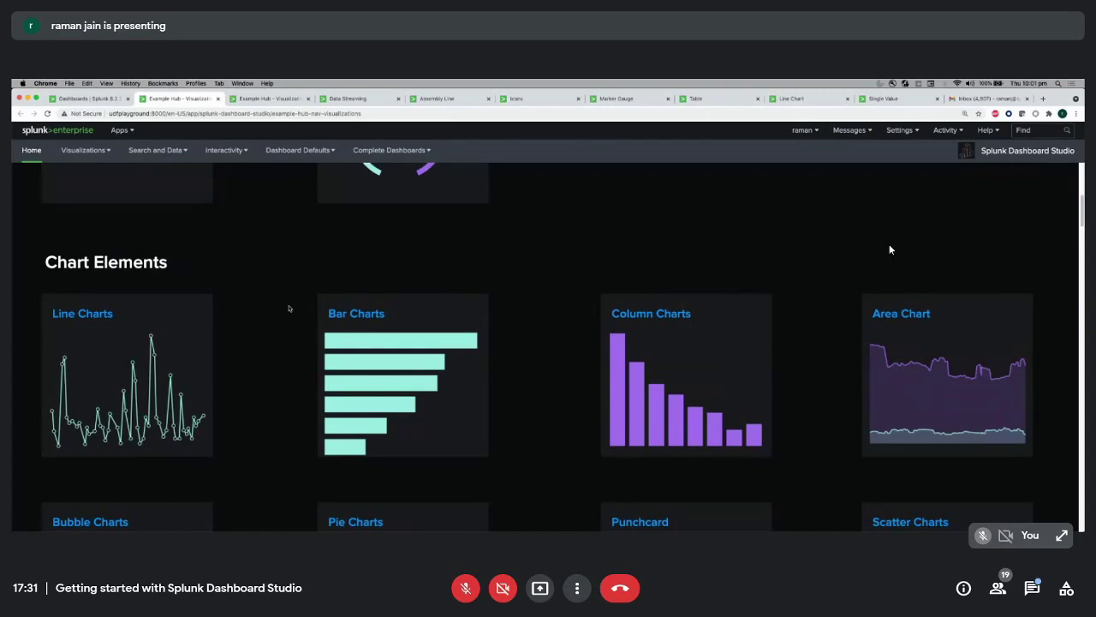
scroll(890, 249, "down", 1)
scroll(890, 249, "up", 2)
scroll(890, 249, "up", 3)
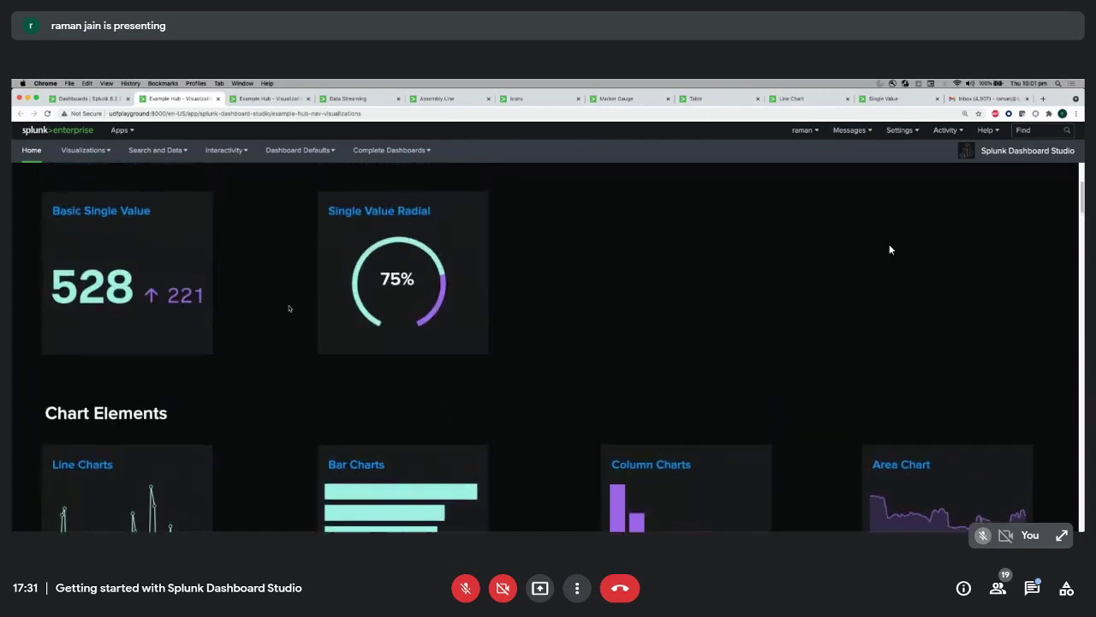
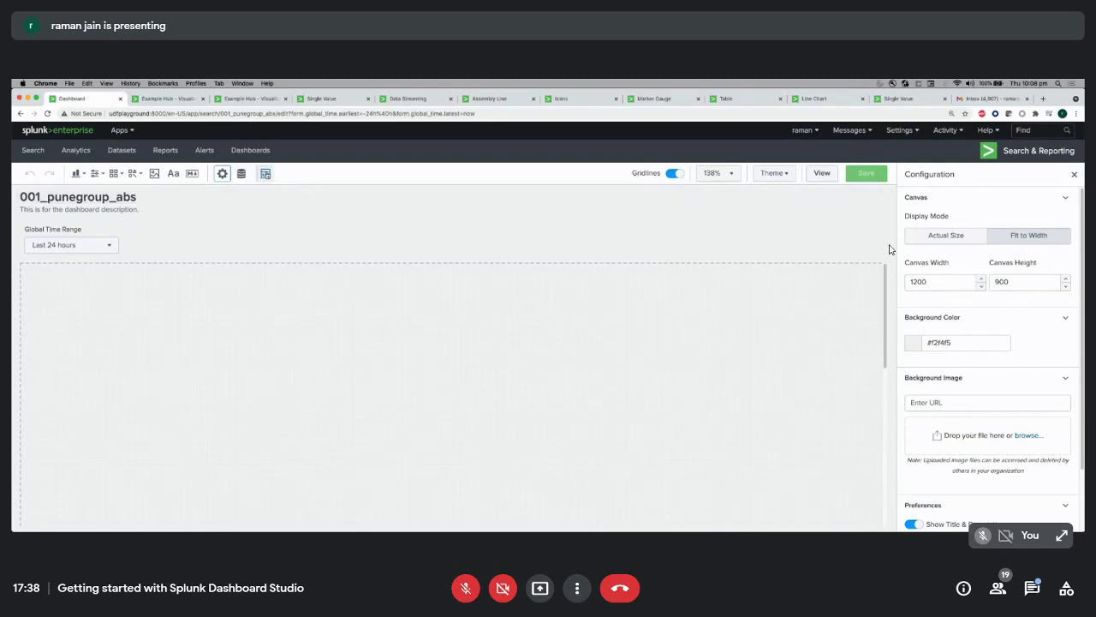
- Open the source code of the 001_punegroup_abs dashboard and collapse its defaults, inputs, layout options and globalInputs blocks
left_click(265, 173)
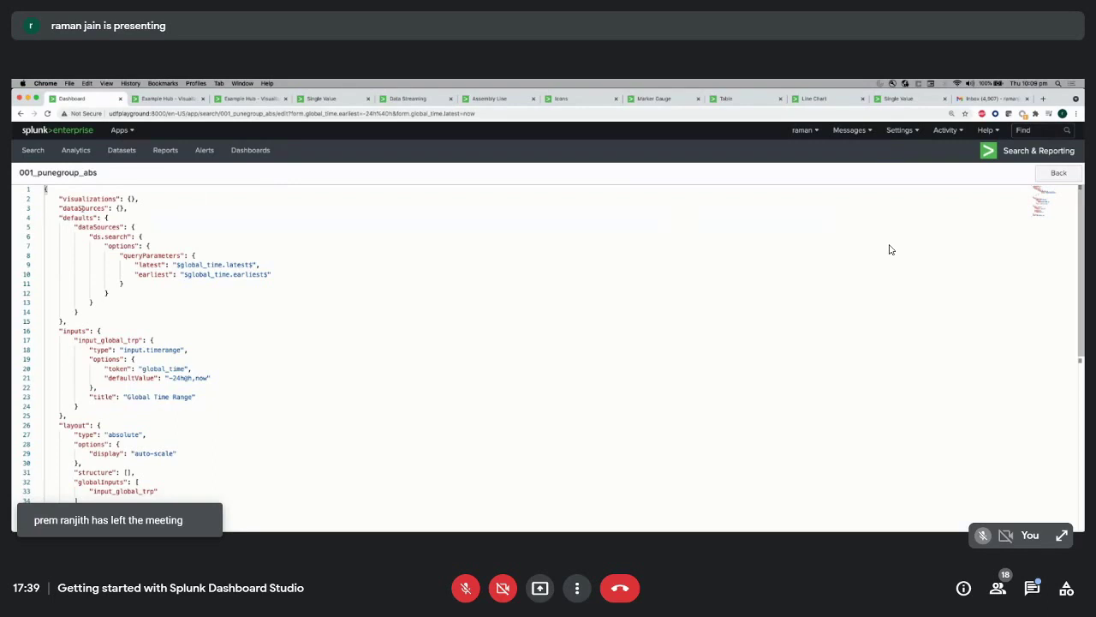
left_click(37, 189)
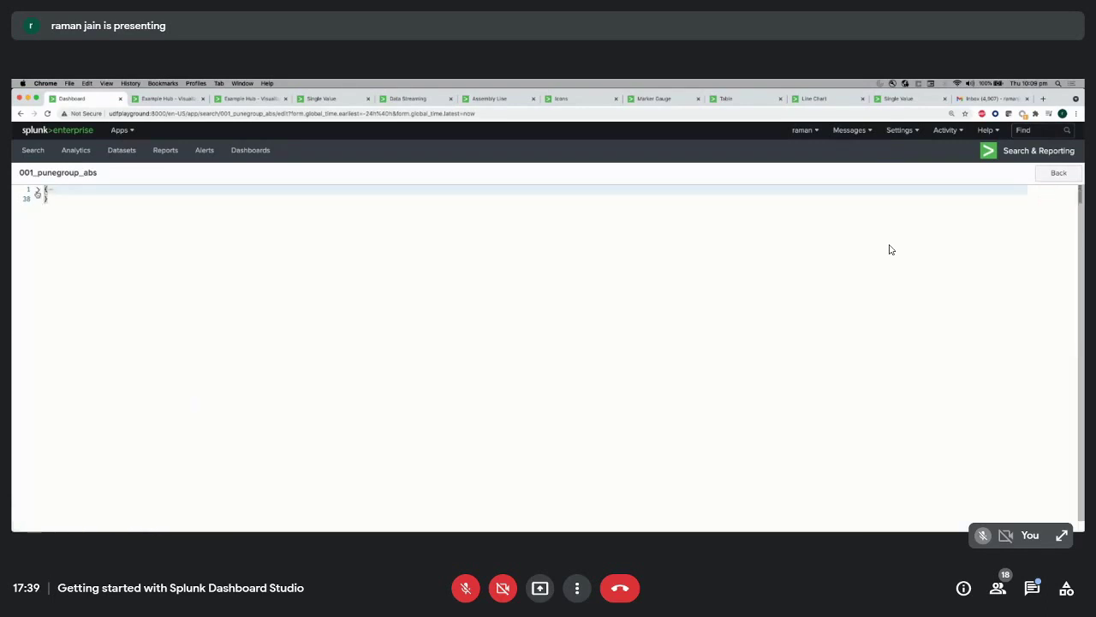
left_click(36, 190)
left_click(37, 218)
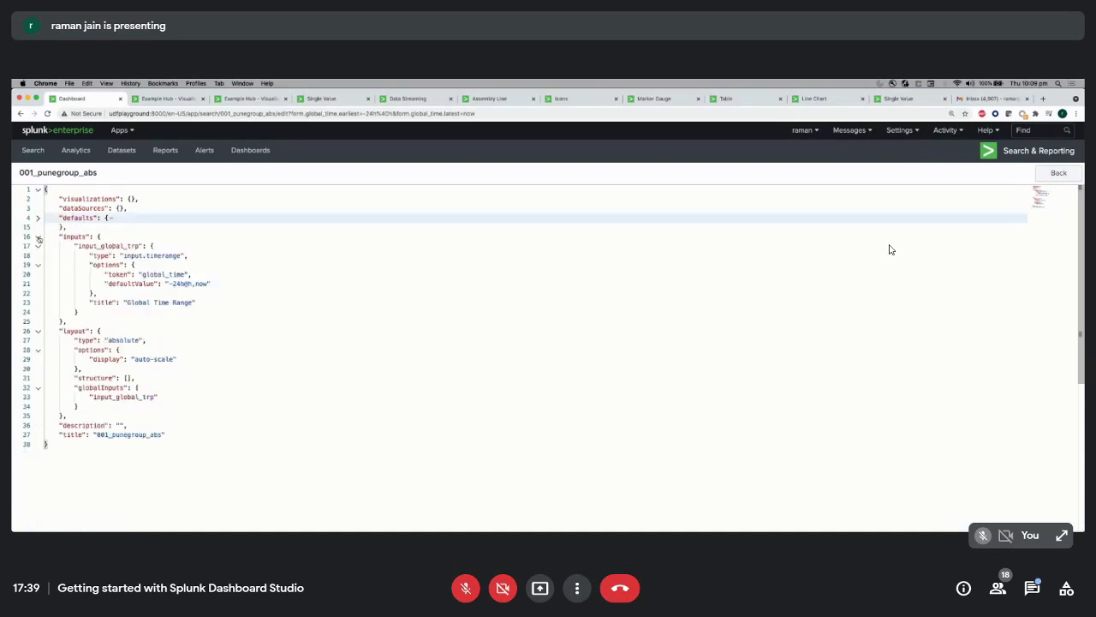
left_click(38, 237)
left_click(38, 255)
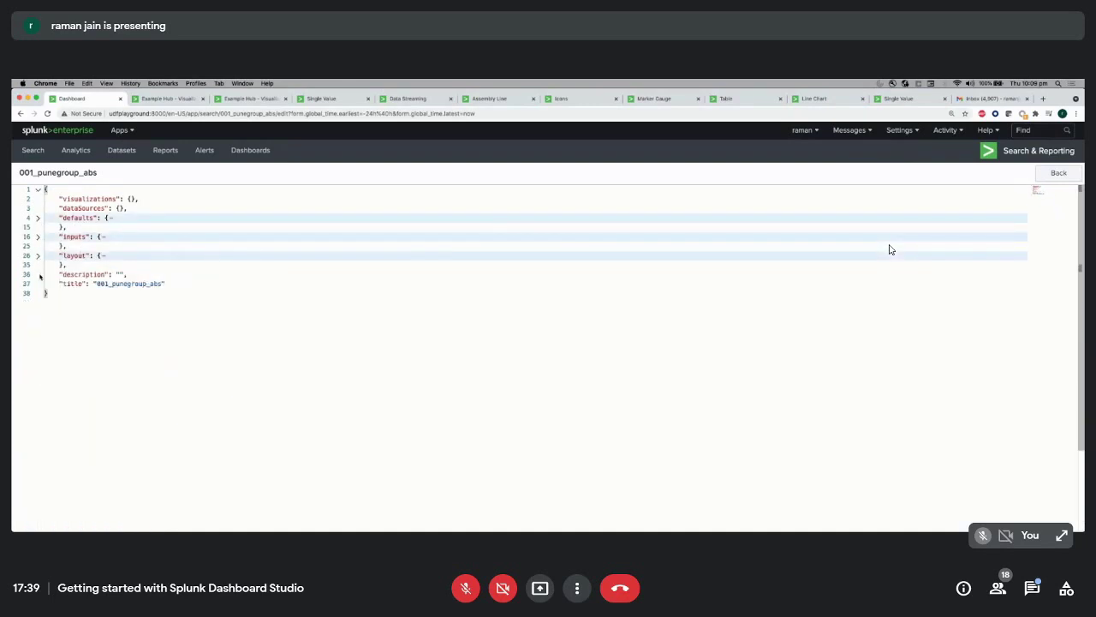
left_click(38, 256)
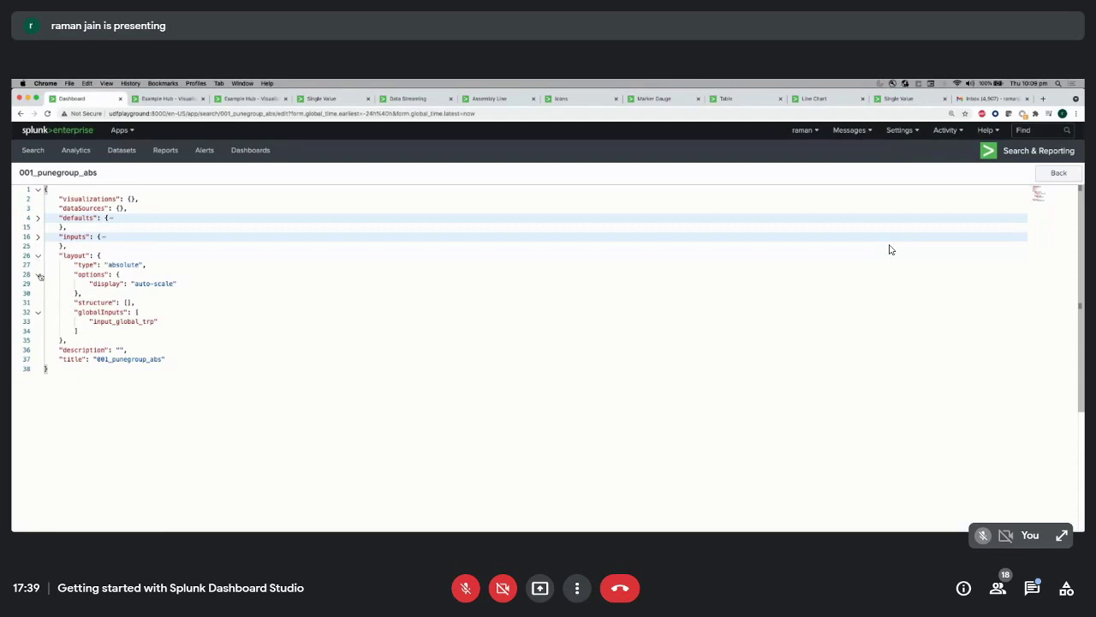
left_click(37, 274)
left_click(38, 303)
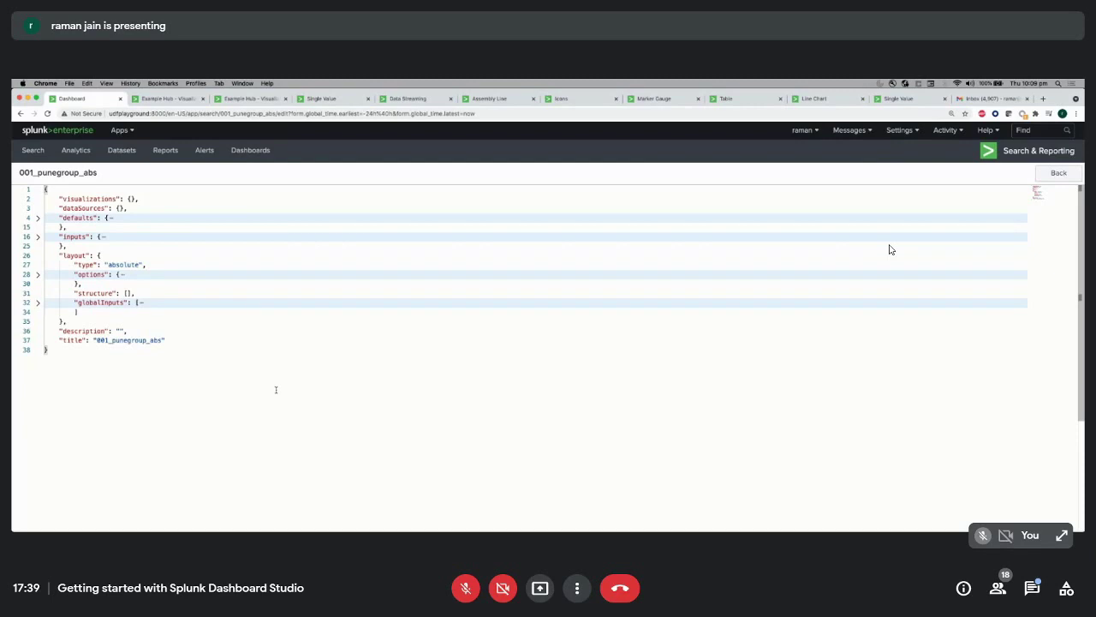
- Highlight the visualizations and dataSources keys in the source code, and return to the visual dashboard editor
double_click(83, 198)
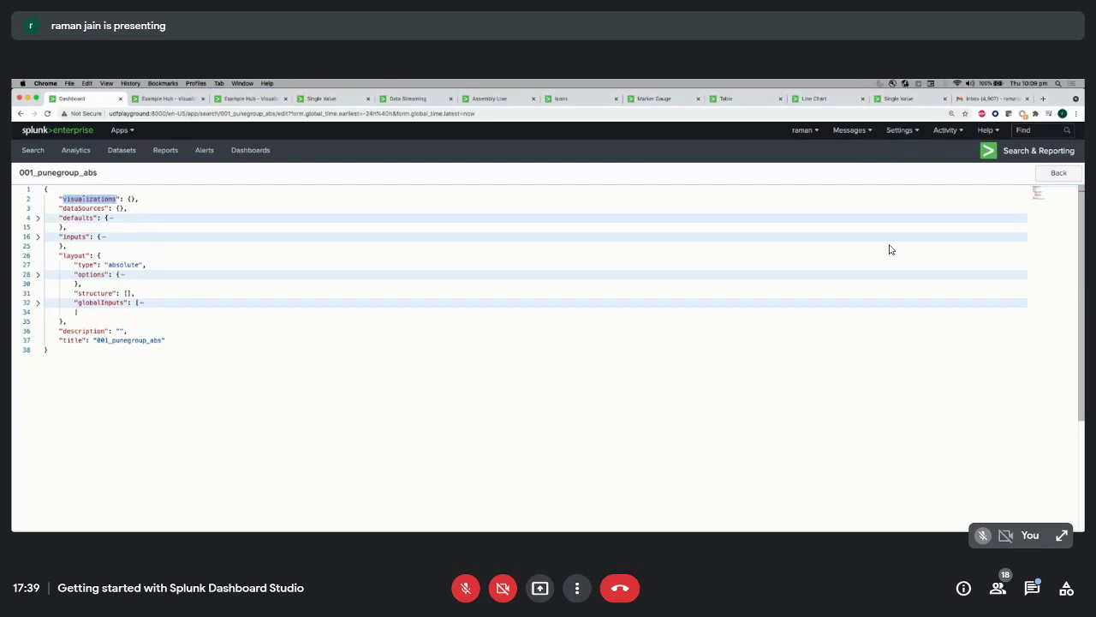
double_click(78, 209)
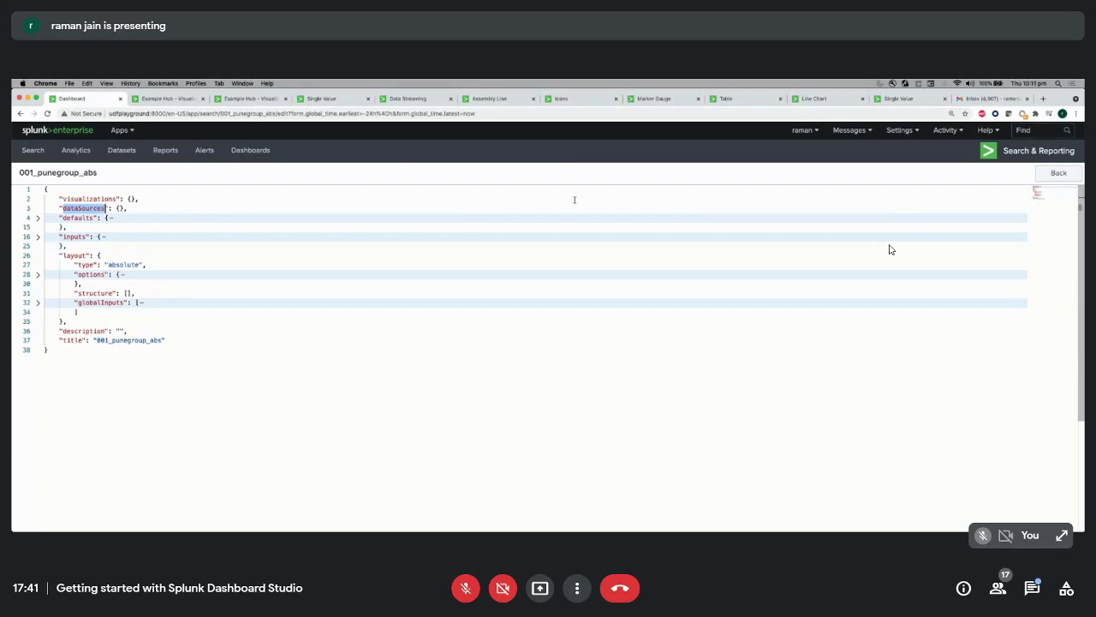
left_click(1062, 176)
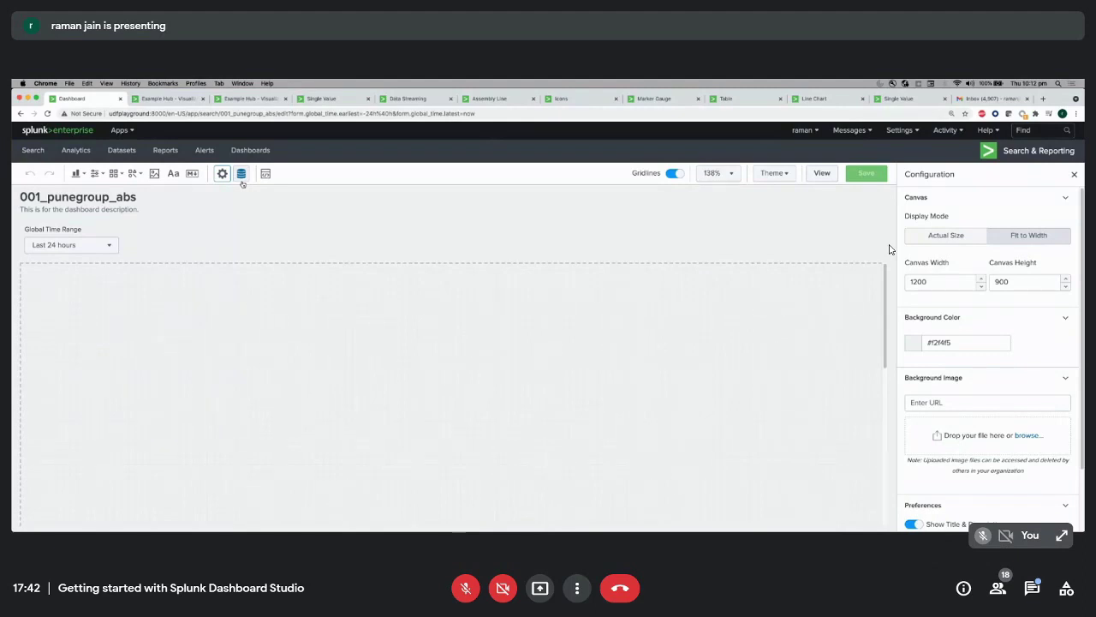
- Start a new search data source for the dashboard and name it MS1_Businessob1
left_click(241, 174)
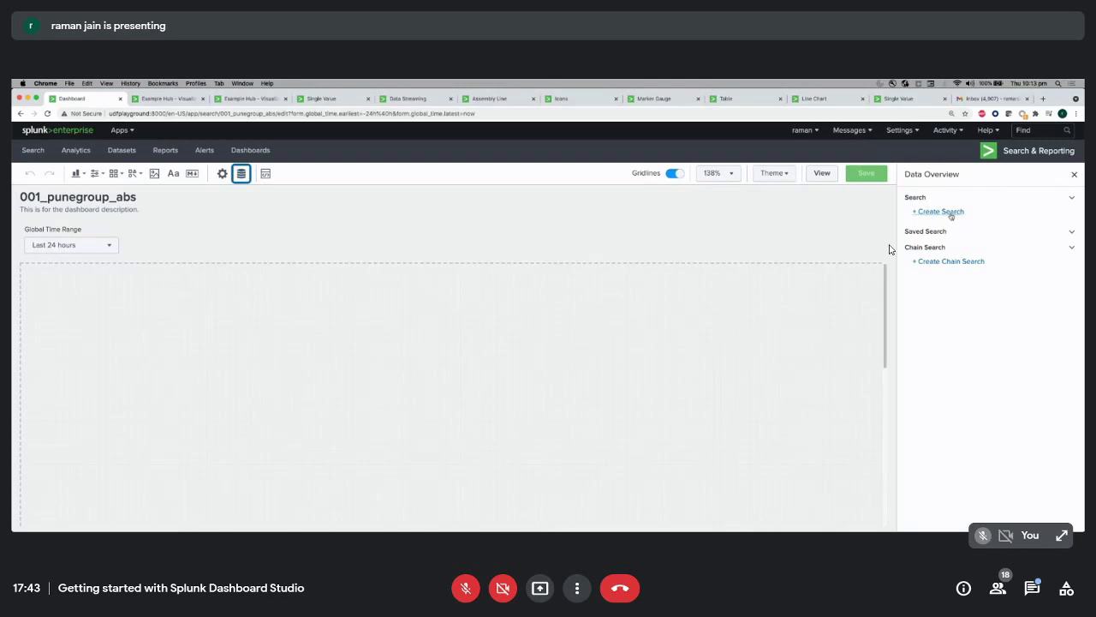
left_click(952, 213)
double_click(944, 211)
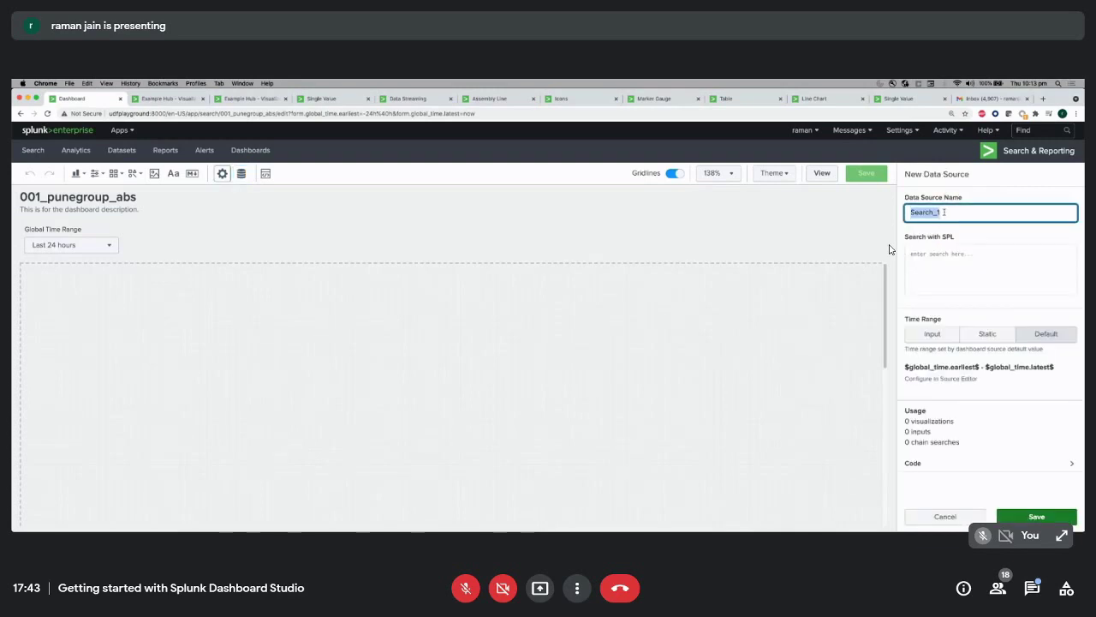
type("MS1_Business Ob")
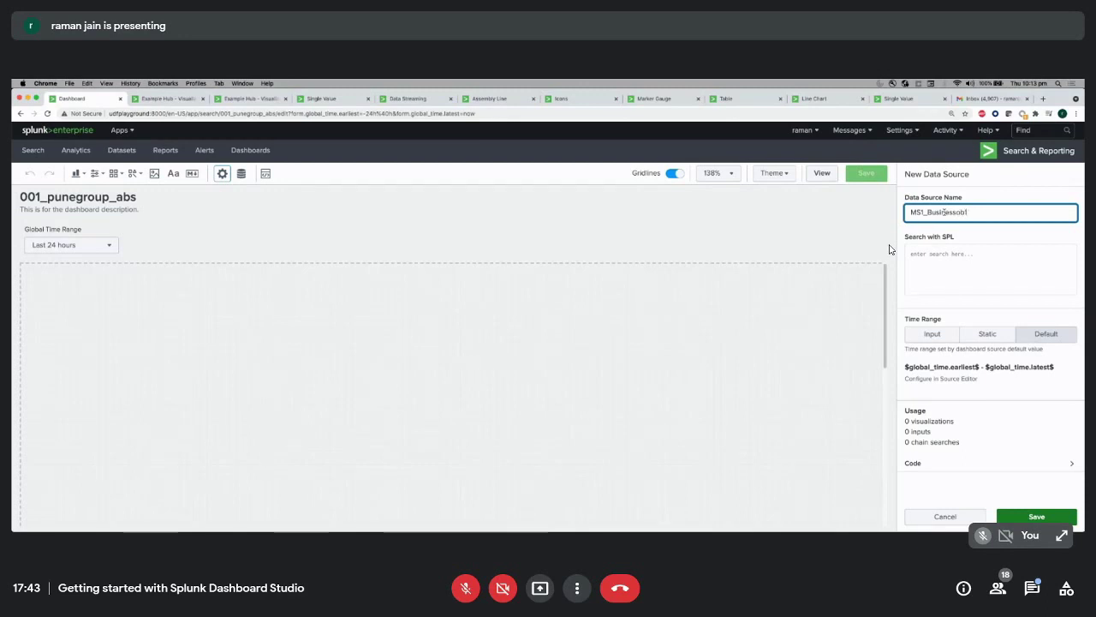
- Enter the index = _internal query with head 4, rename and table lines, and insert "| stats count by sourcetype source" below its first line
left_click(951, 268)
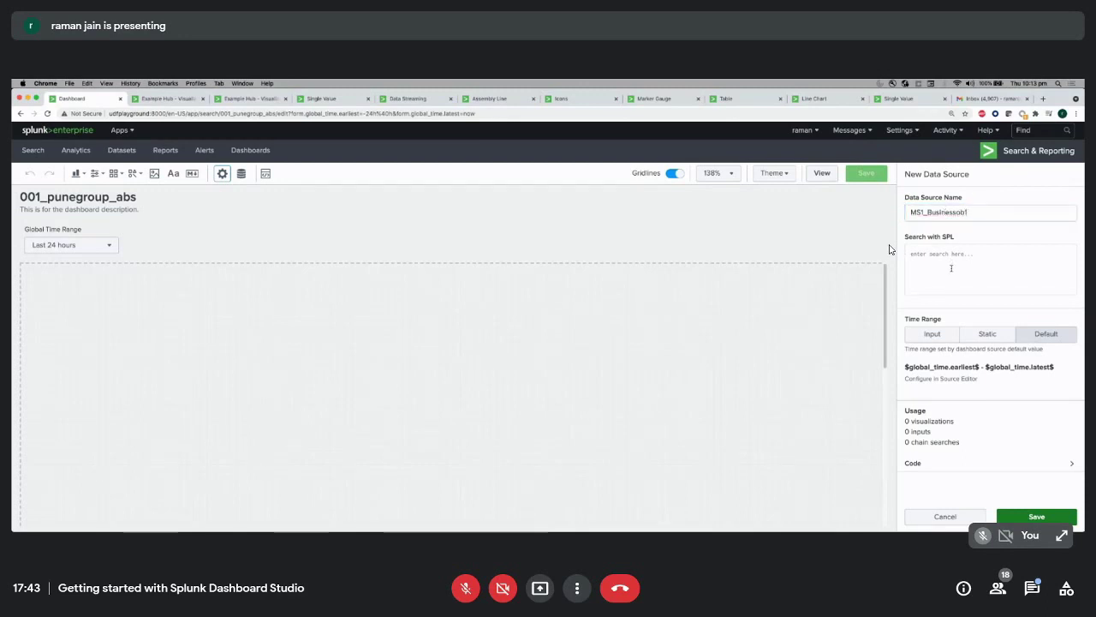
type("index = _internal | head 4 | rename _subsecond as serviceA, _sourcetype as serviceB, linecount as serviceC | table serviceA, serviceB, serviceC")
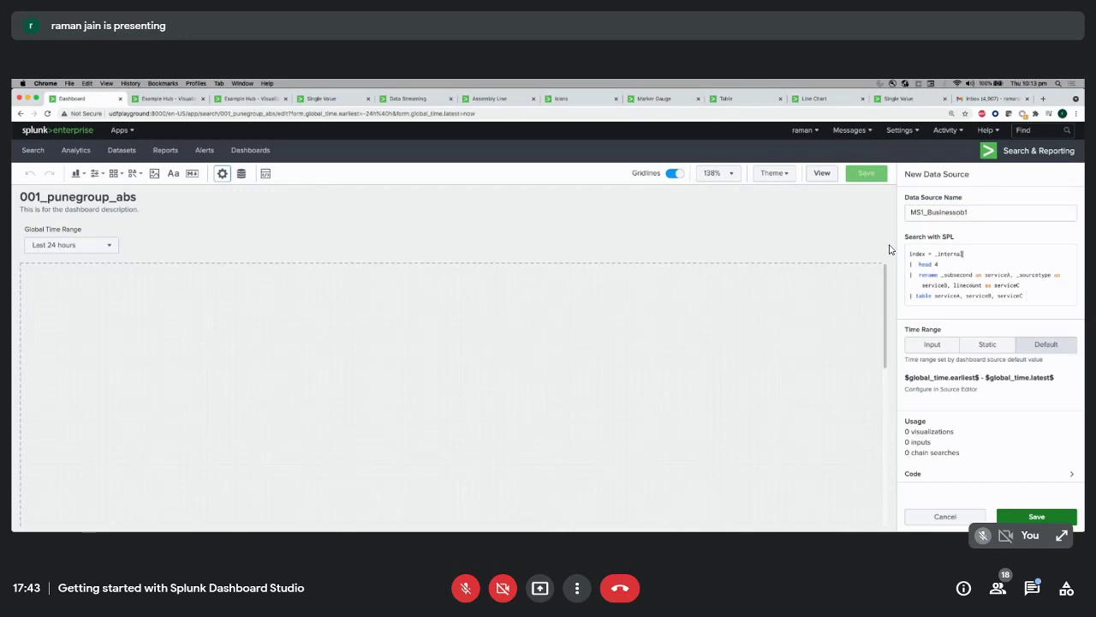
left_click(969, 254)
key("Return")
type("| stat")
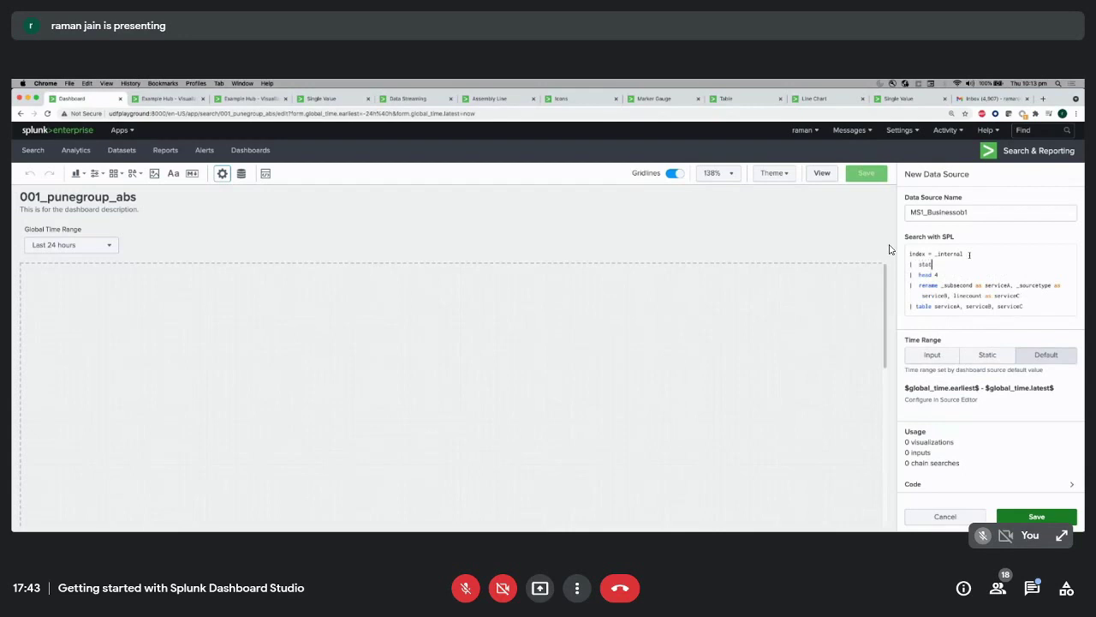
type("s")
type("count")
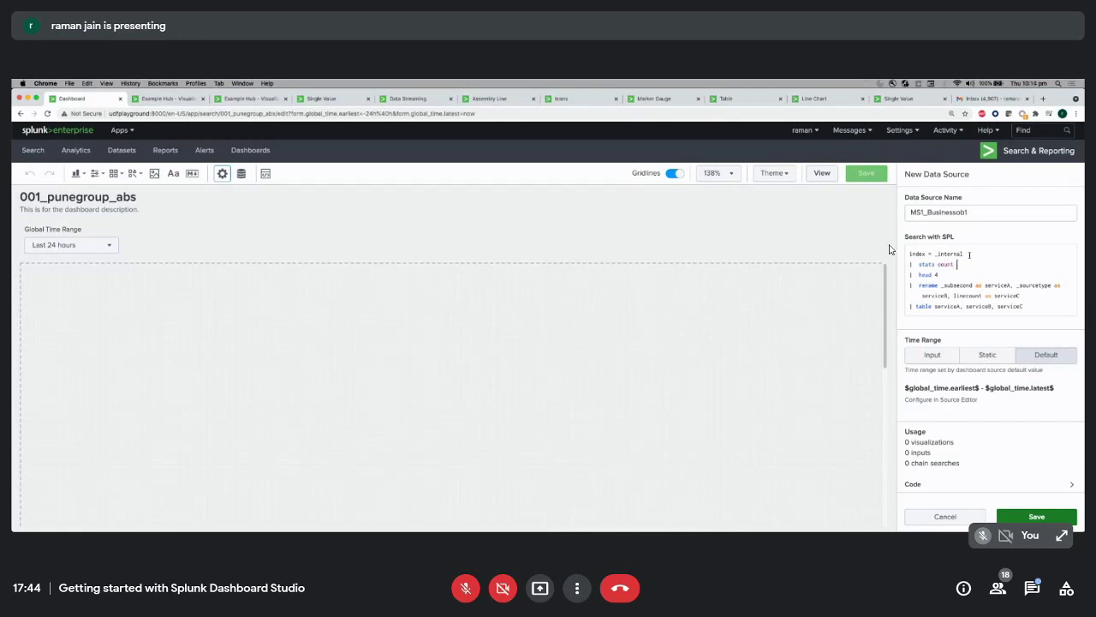
type(" by sourcetype source")
- Delete the head, rename and table lines that follow the stats line in the query
key("shift+Down")
key("shift+Down")
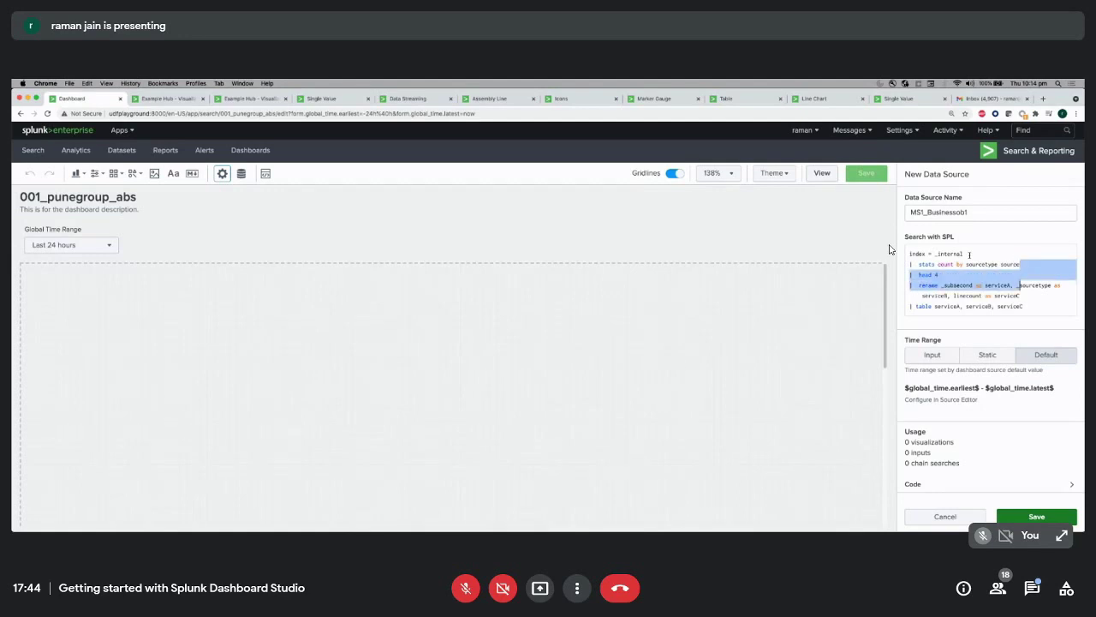
key("shift+Down")
key("shift+Down")
key("BackSpace")
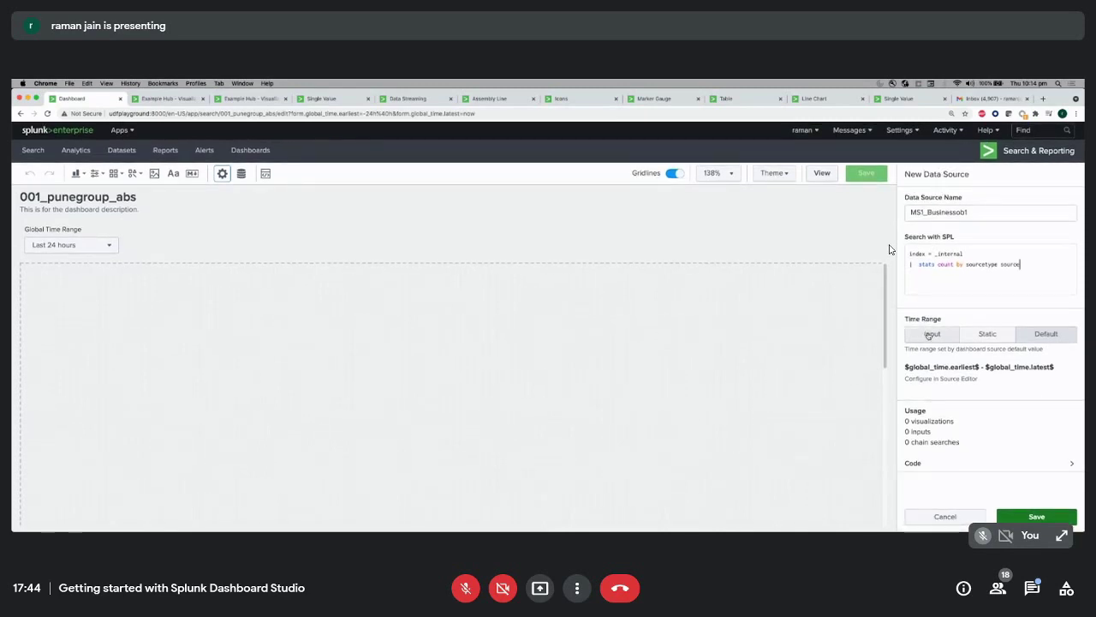
- Set the data source's time range to Input with Global Time Range (global_time) and save the data source
left_click(932, 336)
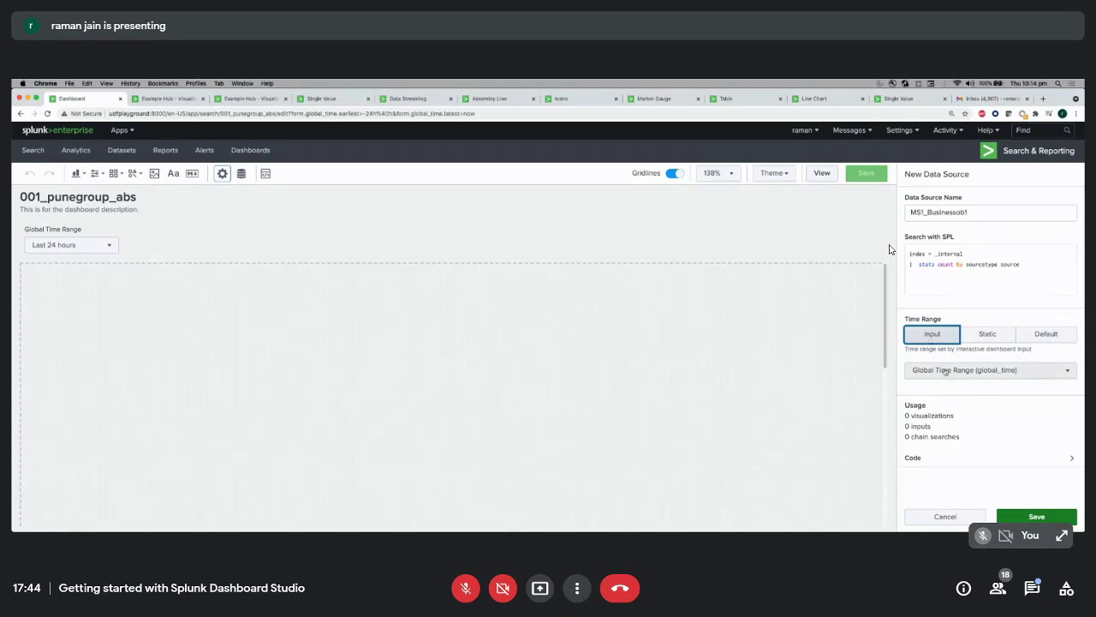
left_click(1028, 517)
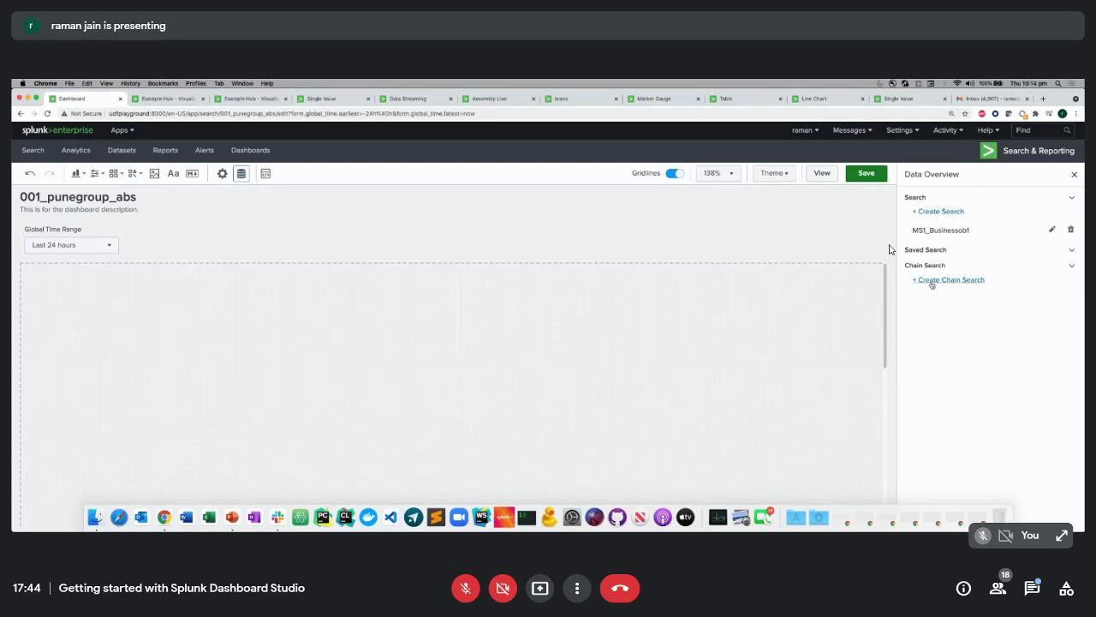
- Start a chain search data source named CS1 with MS1_Businessob1 as its parent search
left_click(943, 280)
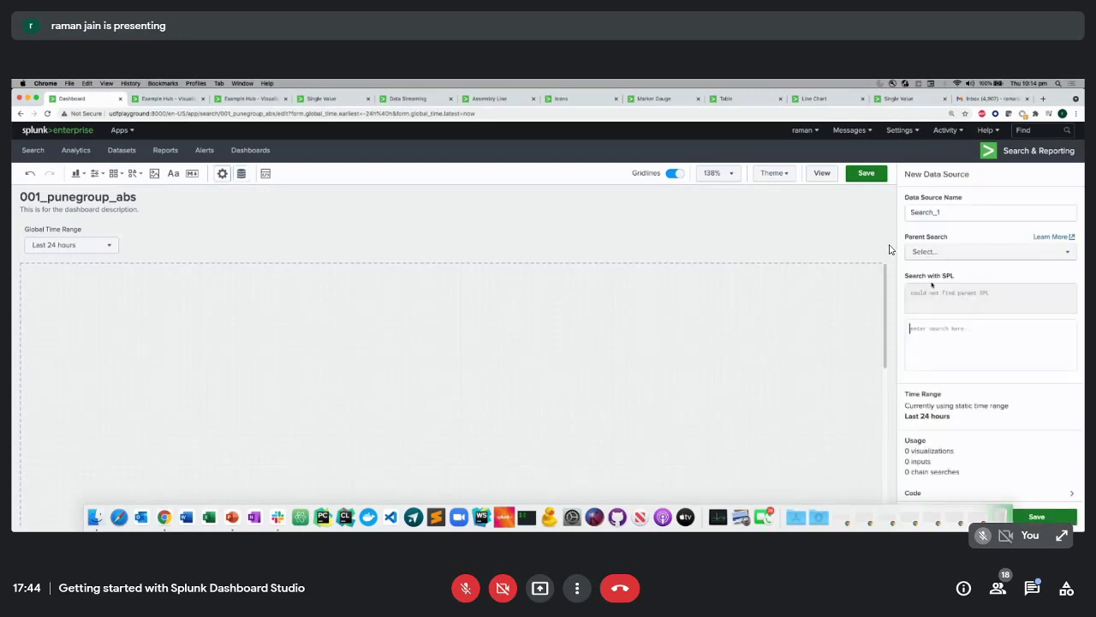
double_click(948, 213)
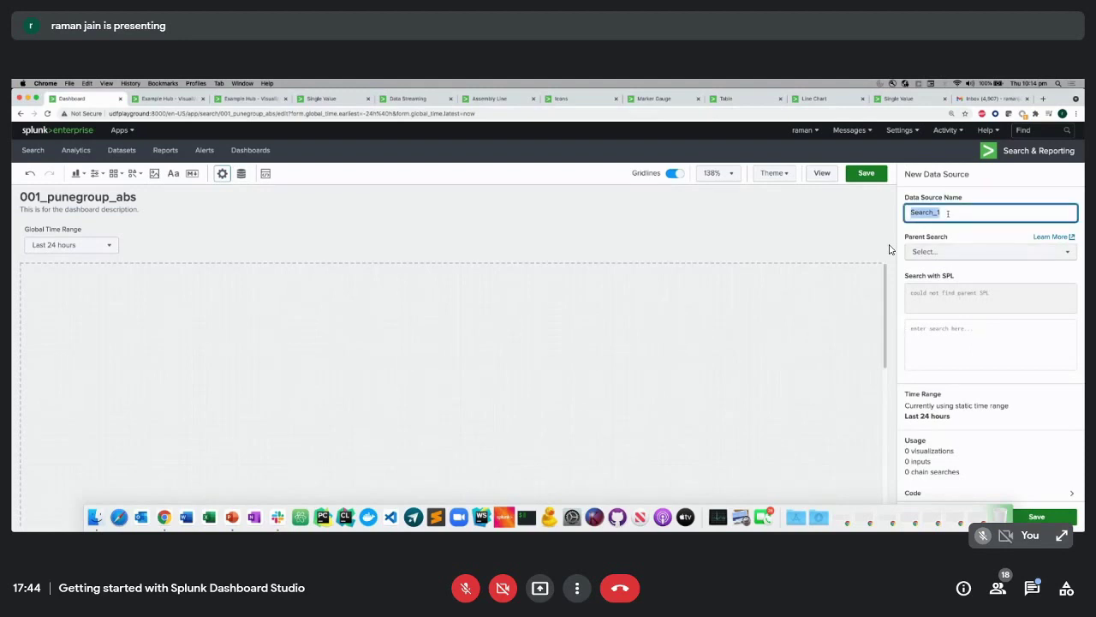
type("CS1")
left_click(941, 252)
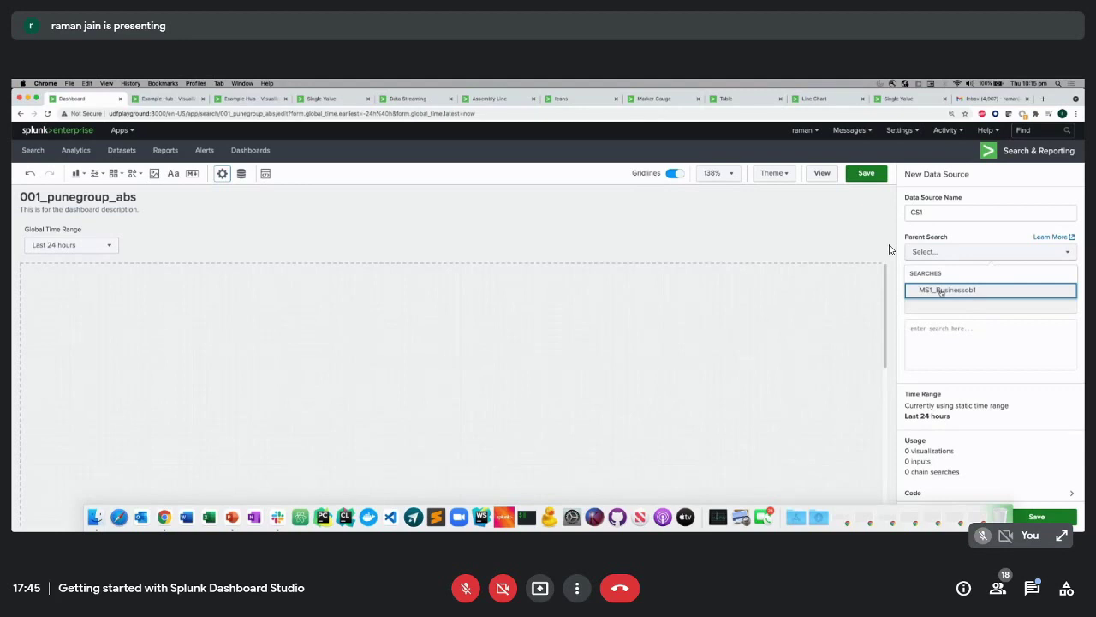
left_click(942, 291)
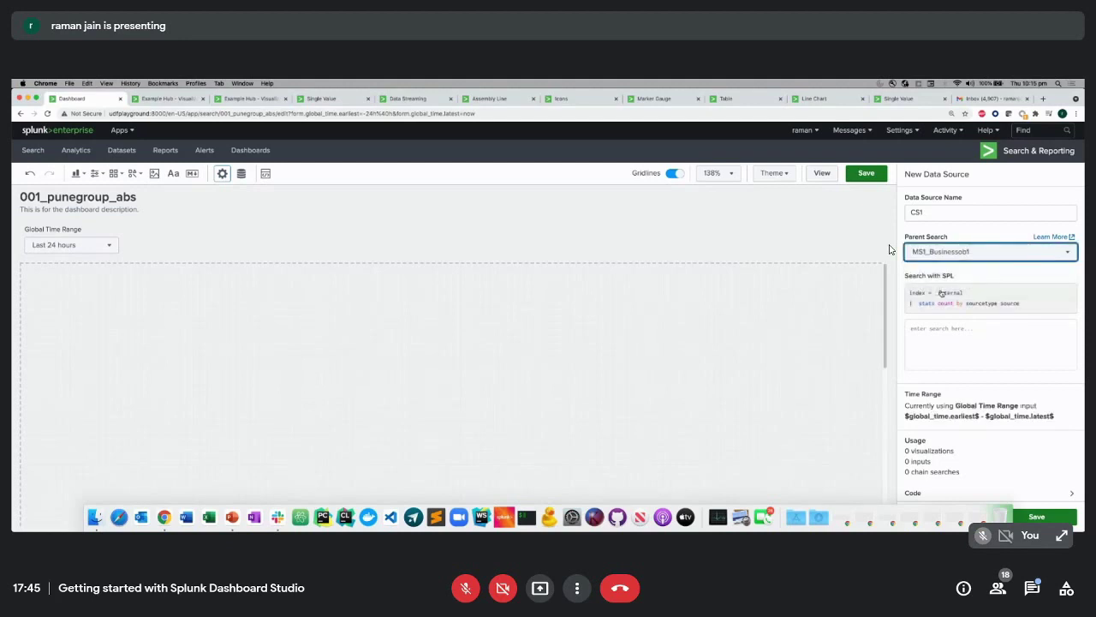
- Enter "| fields count" as the CS1 chain query, save the data source and close the data overview
left_click(938, 305)
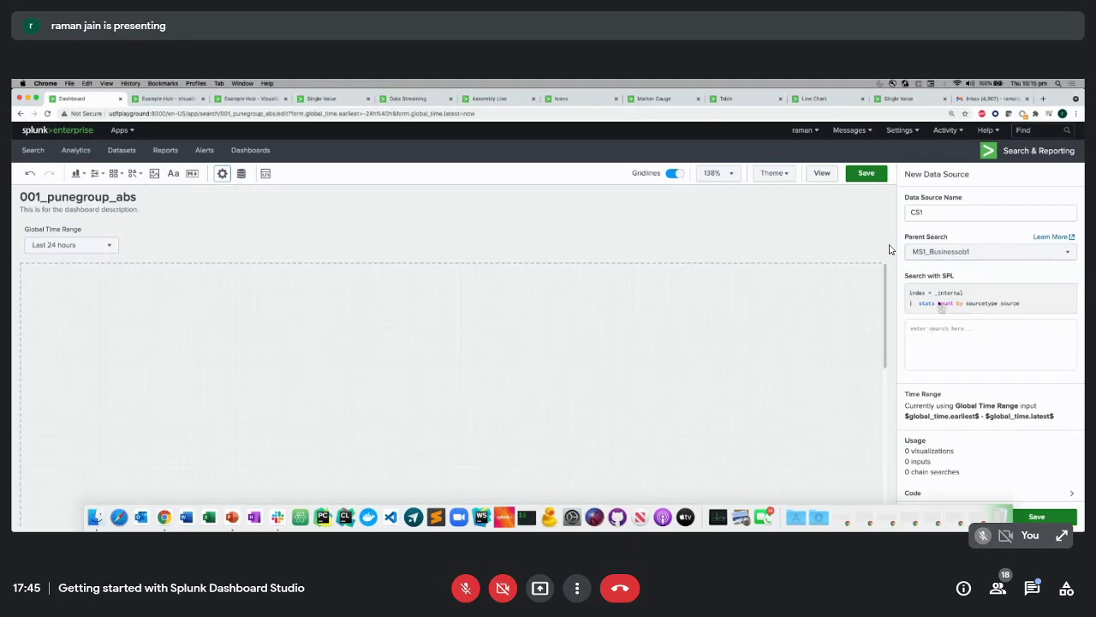
left_click(936, 329)
type("| fields count")
left_click(1036, 516)
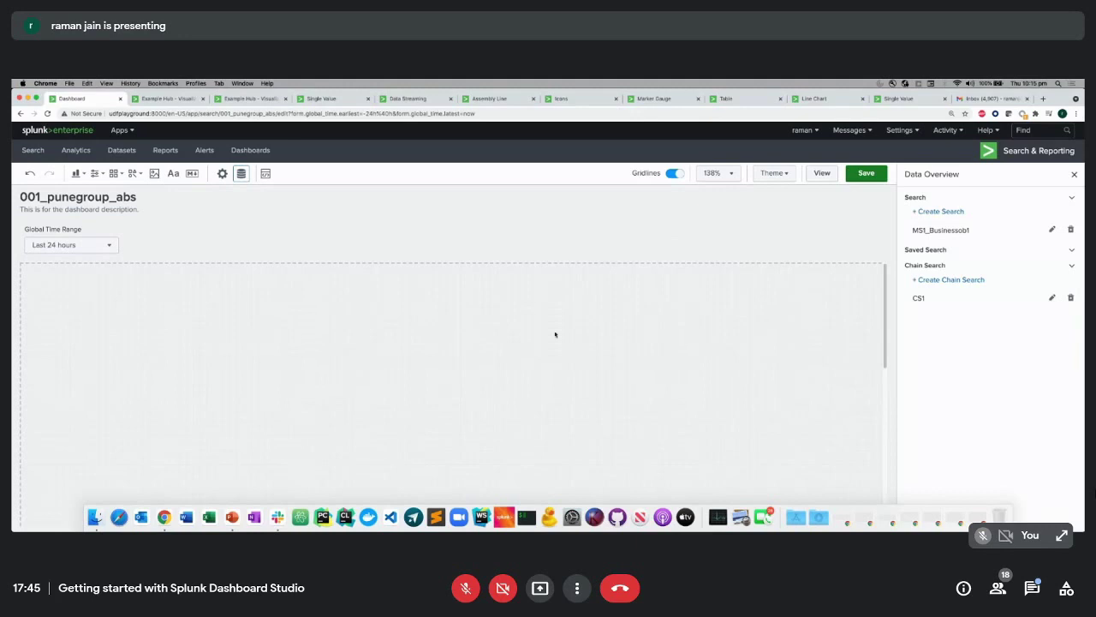
scroll(555, 334, "down", 2)
scroll(555, 334, "up", 2)
left_click(1074, 174)
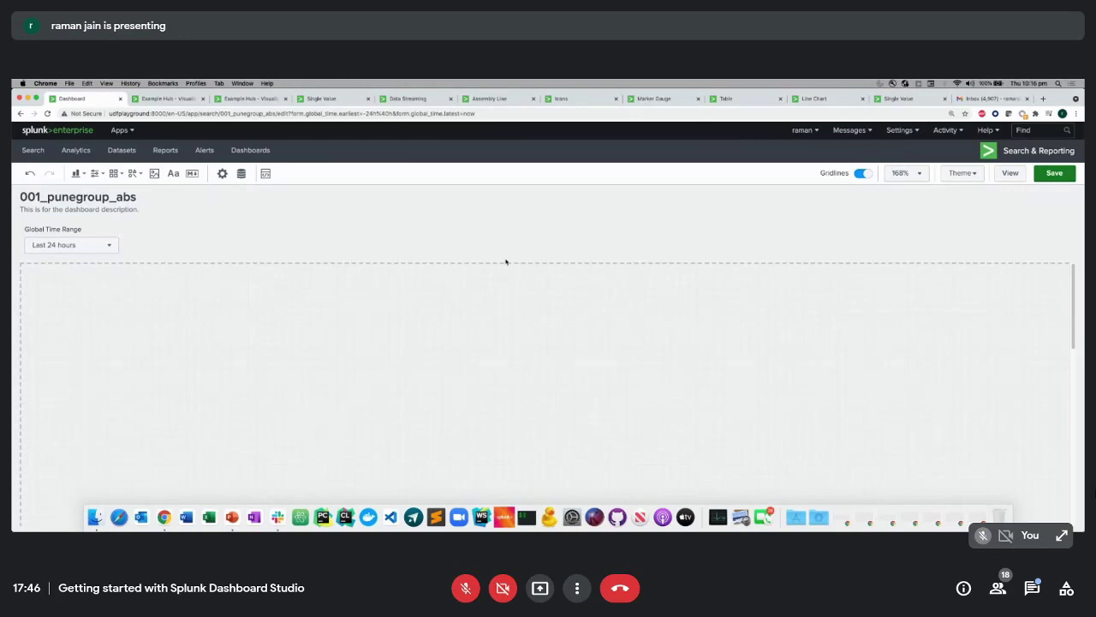
- Add a Single Value visualization to the canvas and shrink it to about 170 by 130
left_click_drag(1084, 204, 1052, 204)
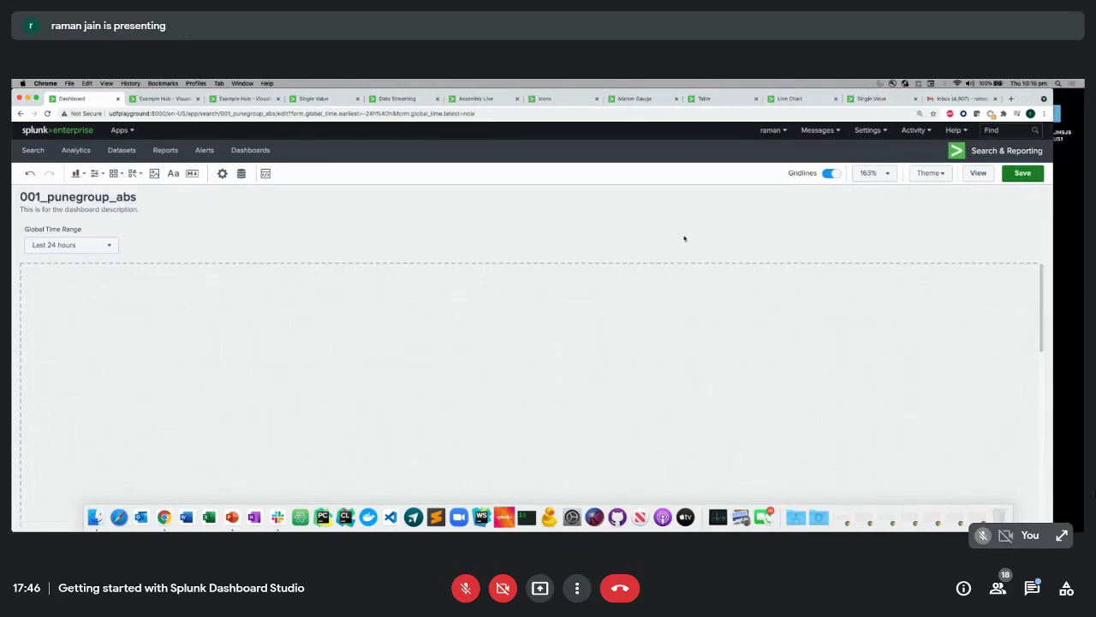
left_click(84, 174)
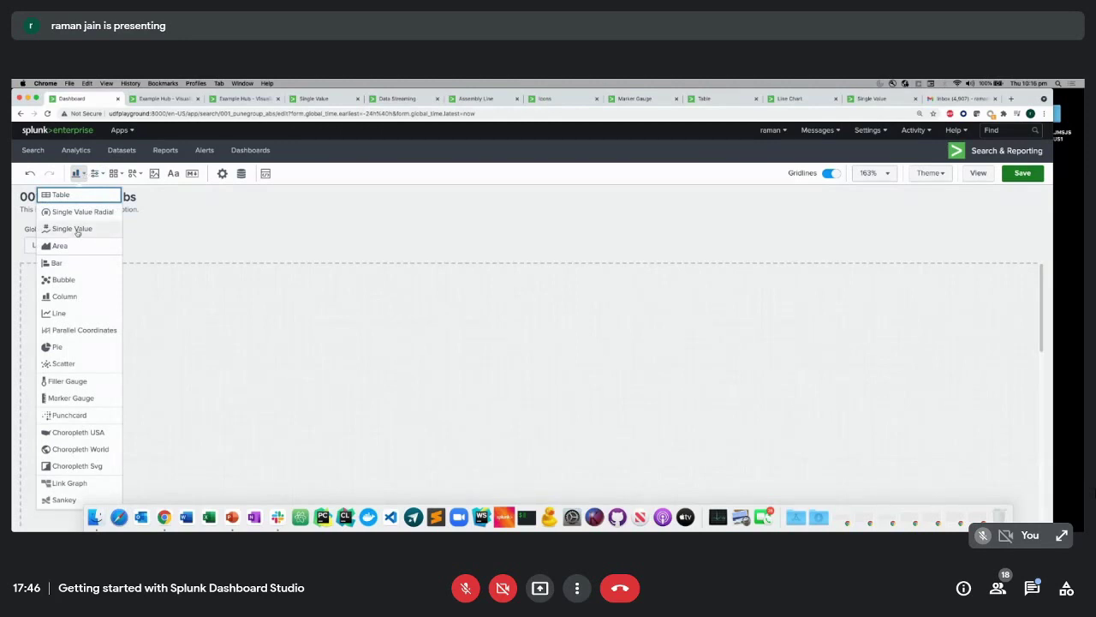
left_click(76, 228)
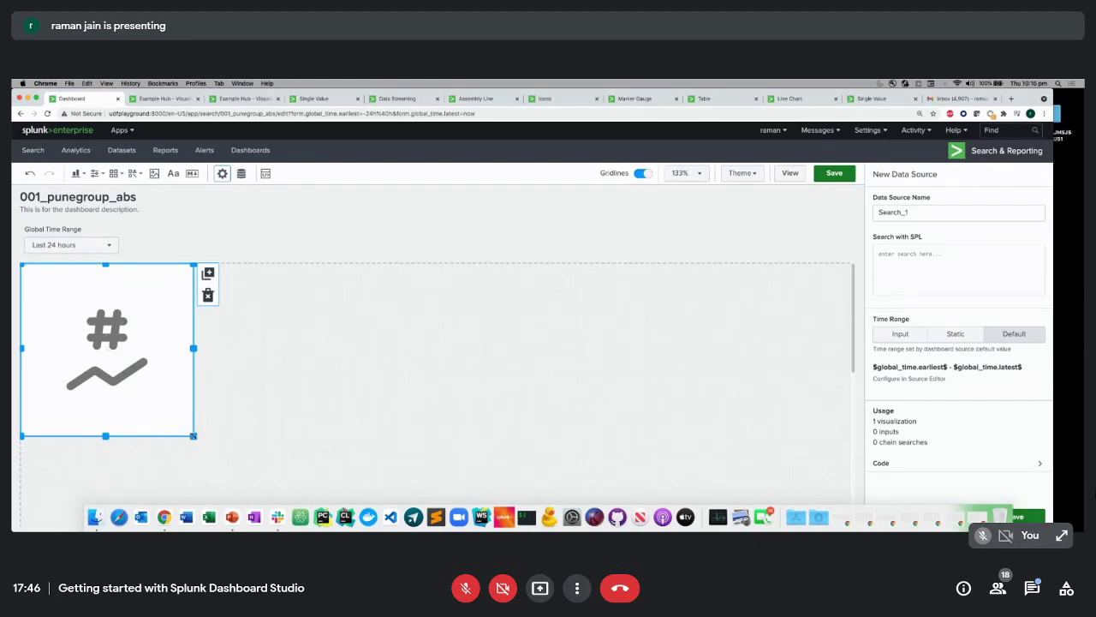
mouse_move(193, 436)
left_mouse_down()
mouse_move(120, 377)
mouse_move(221, 477)
mouse_move(236, 476)
mouse_move(84, 324)
mouse_move(220, 443)
mouse_move(292, 283)
mouse_move(182, 430)
mouse_move(86, 356)
mouse_move(179, 428)
mouse_move(163, 359)
mouse_move(138, 373)
mouse_move(201, 421)
left_mouse_up()
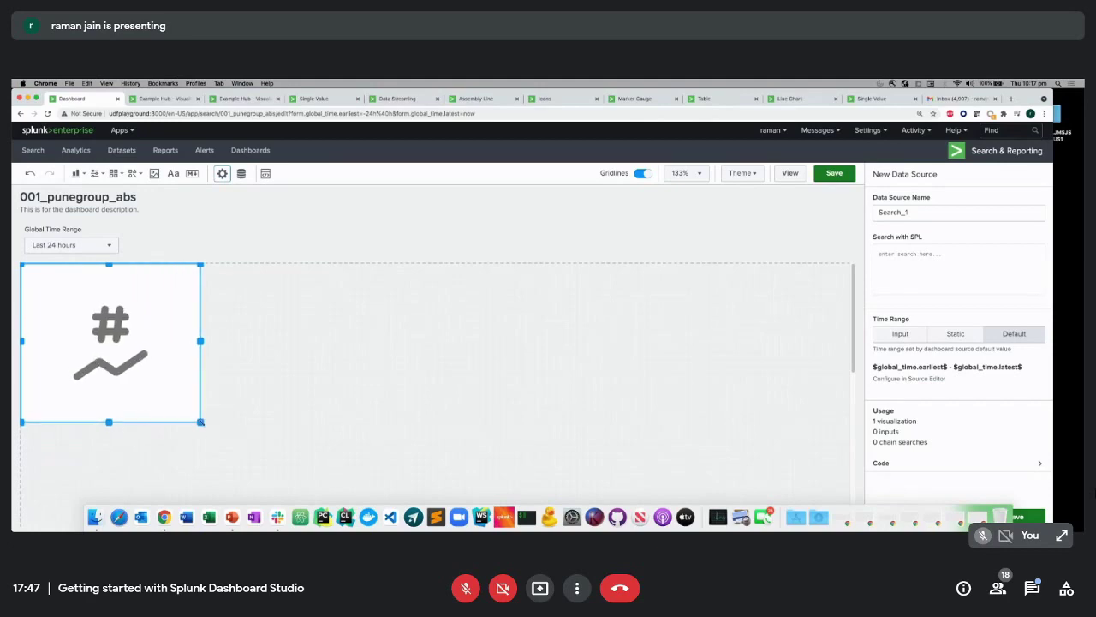
left_click_drag(200, 422, 137, 351)
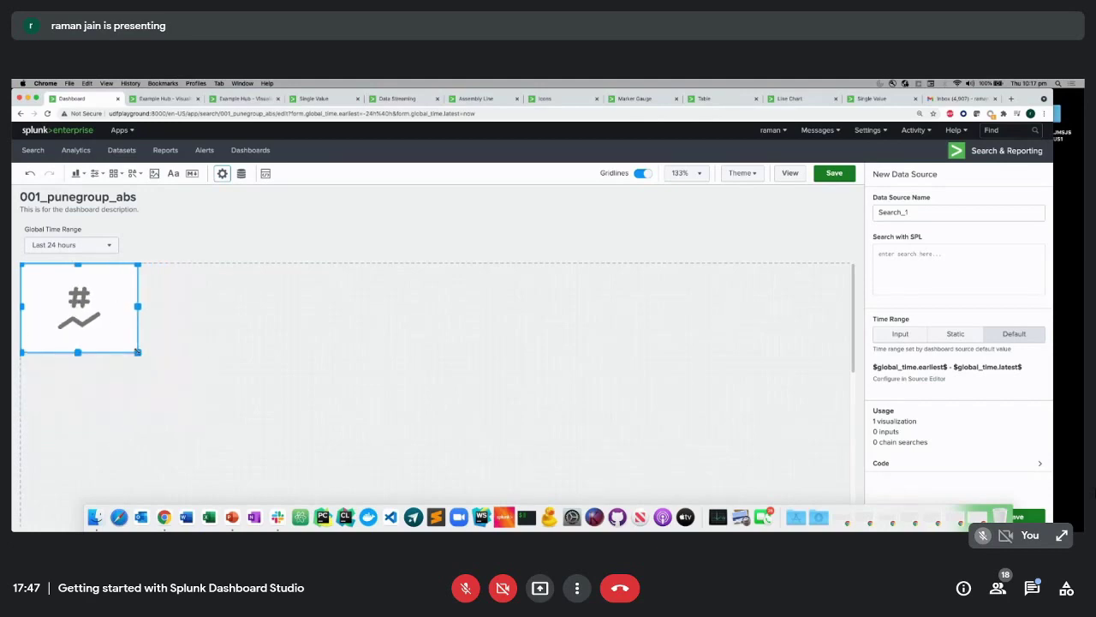
- Move the Single Value visualization to about X 360, Y 80, and return it to the canvas origin at 0, 0
left_click_drag(102, 293, 352, 350)
left_click(457, 352)
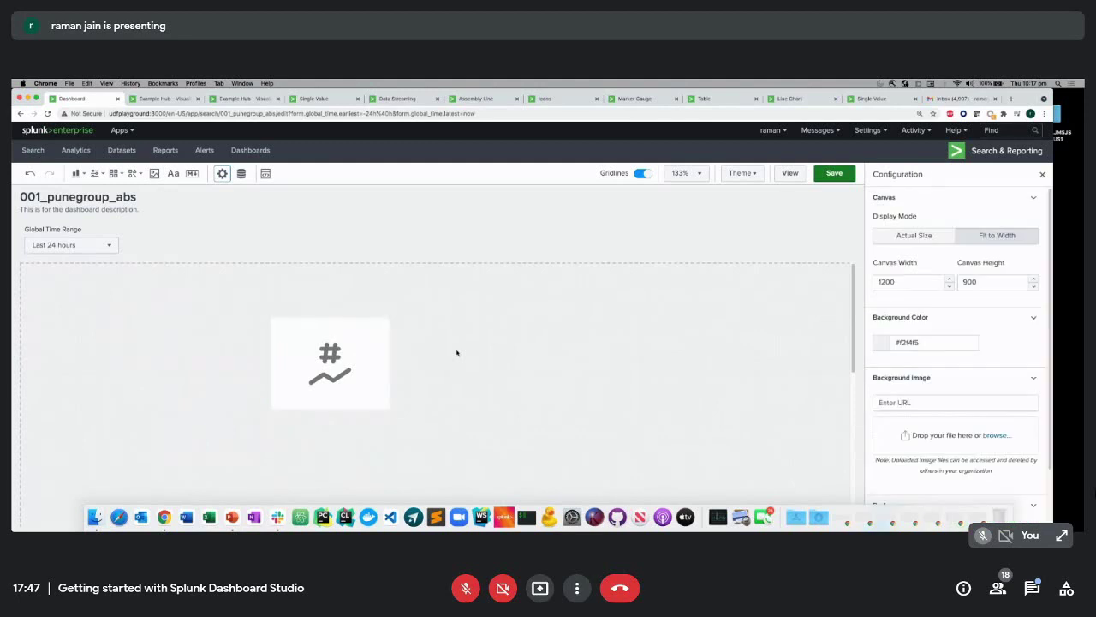
left_click(339, 358)
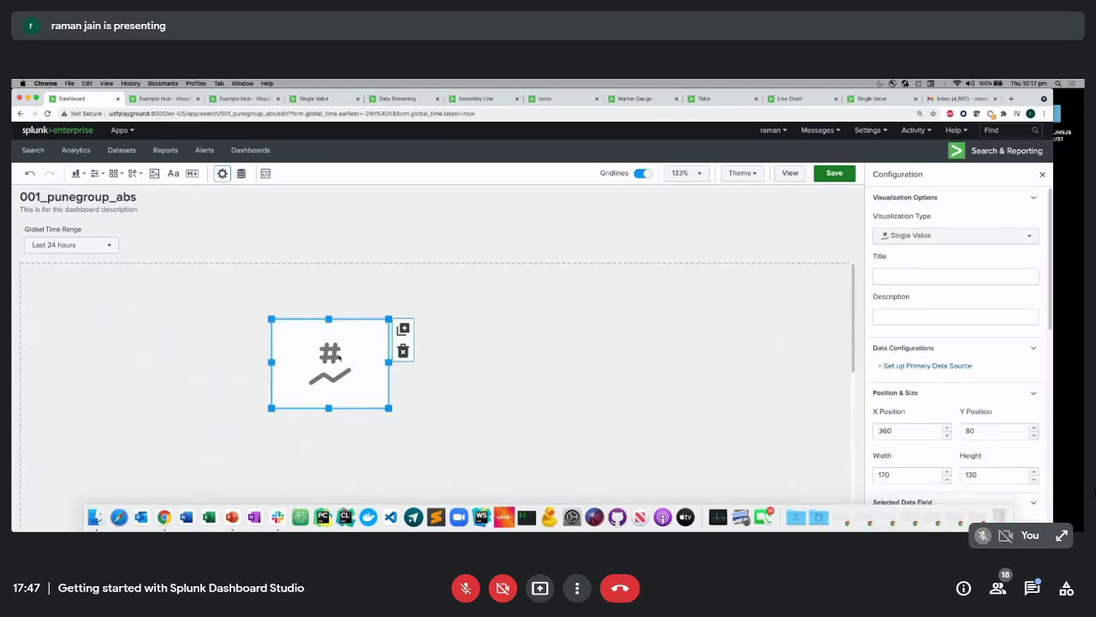
left_click_drag(338, 358, 86, 304)
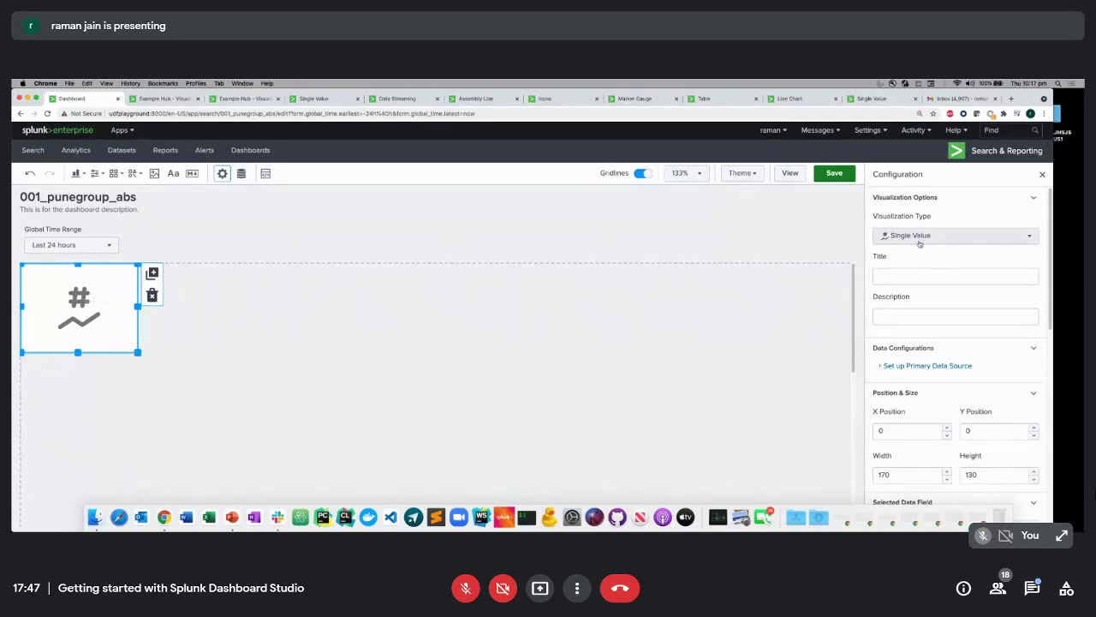
- Set the chain search CS1 as the Single Value visualization's primary data source
left_click(904, 277)
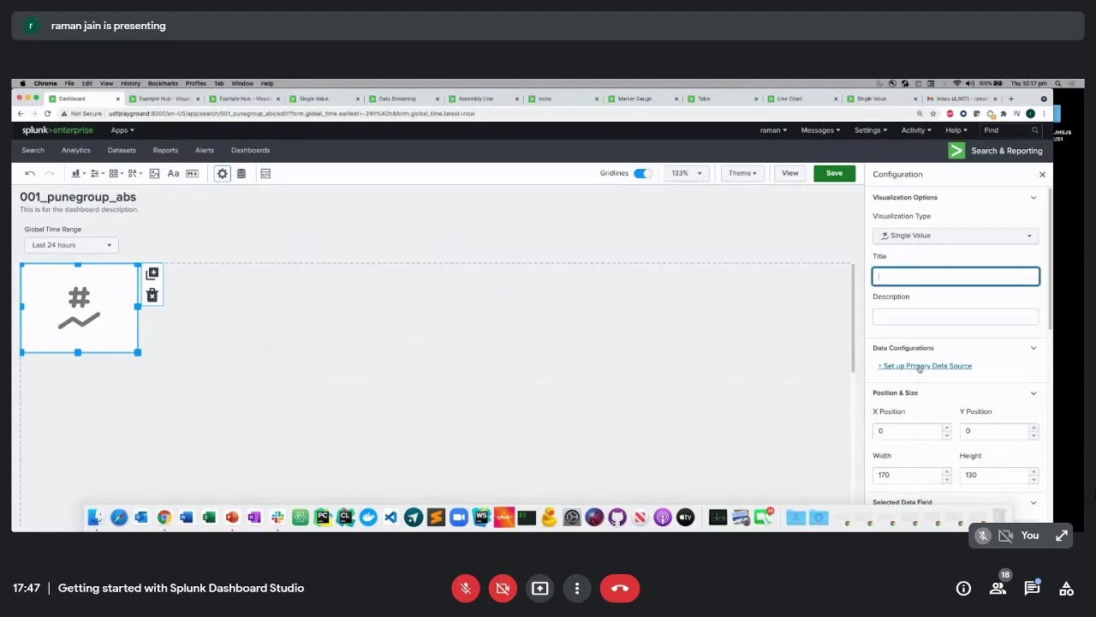
left_click(919, 366)
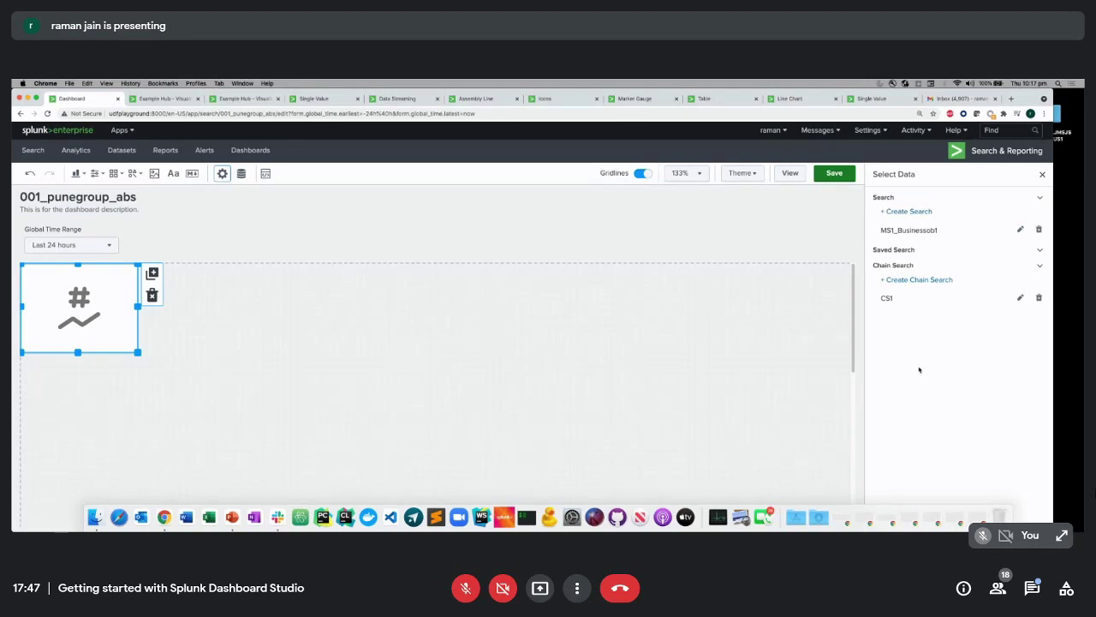
left_click(887, 299)
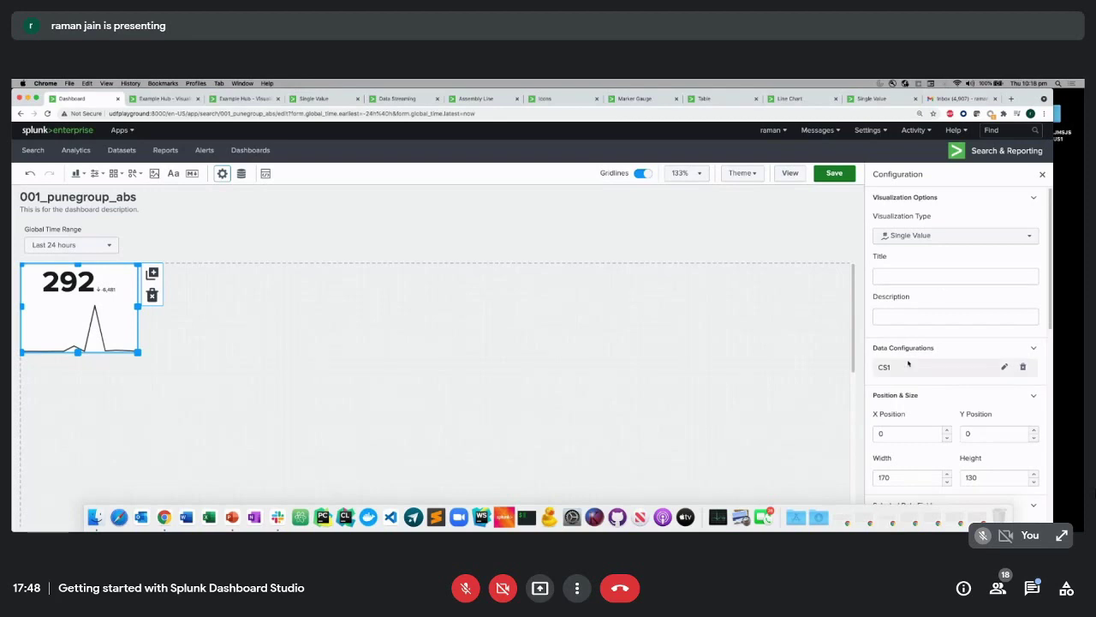
- Set the Single Value visualization's dynamic coloring elements to Major Value & Trend
scroll(909, 364, "down", 5)
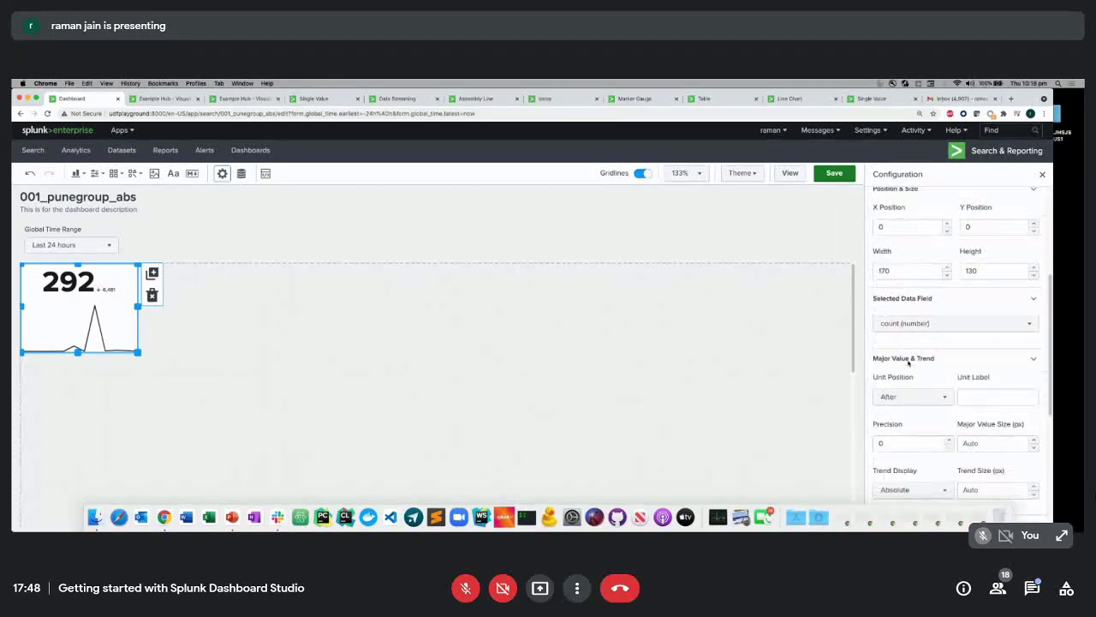
scroll(908, 364, "down", 4)
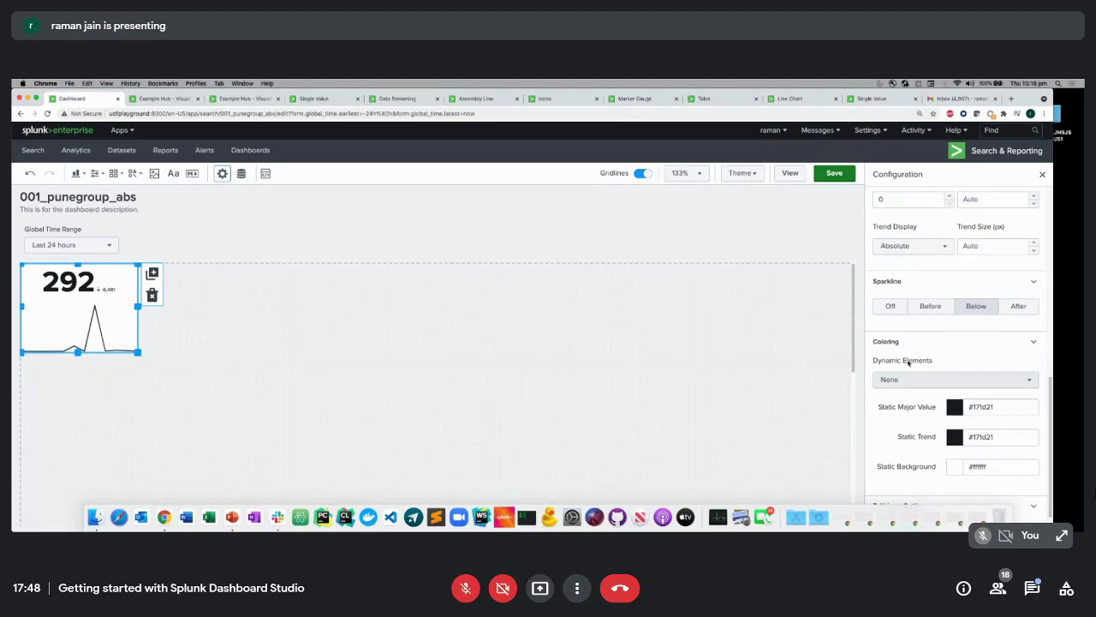
scroll(908, 363, "down", 1)
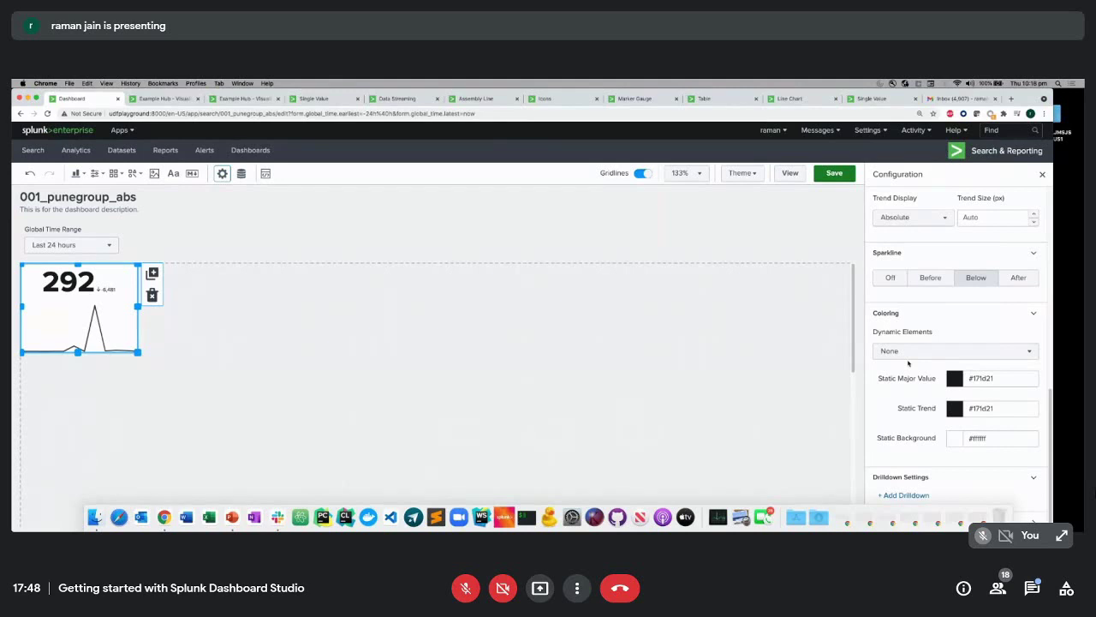
left_click(916, 351)
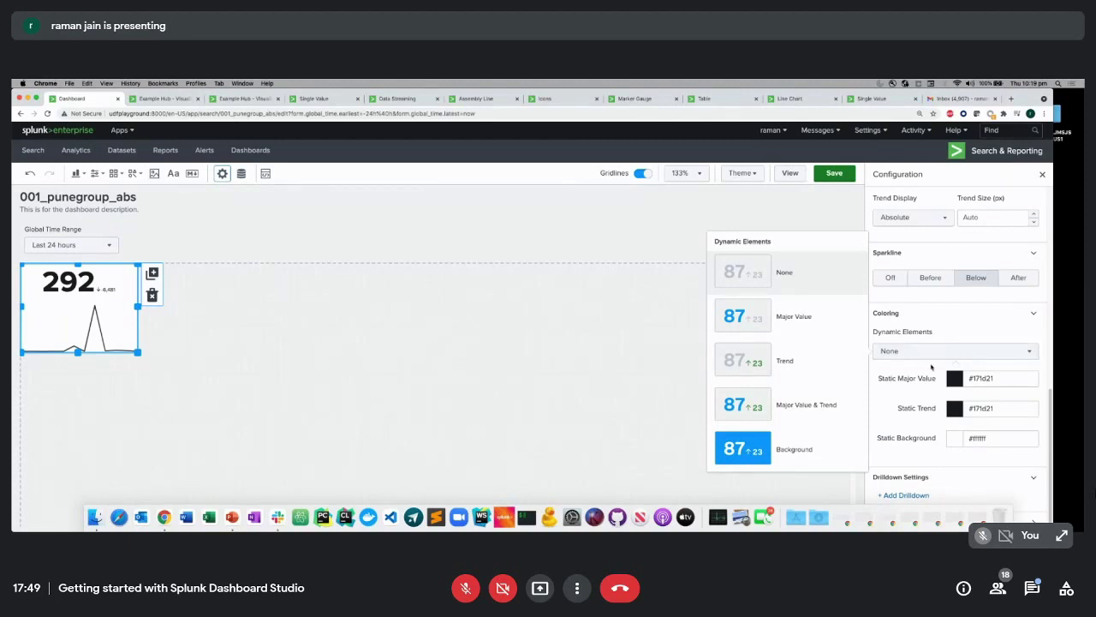
left_click(743, 414)
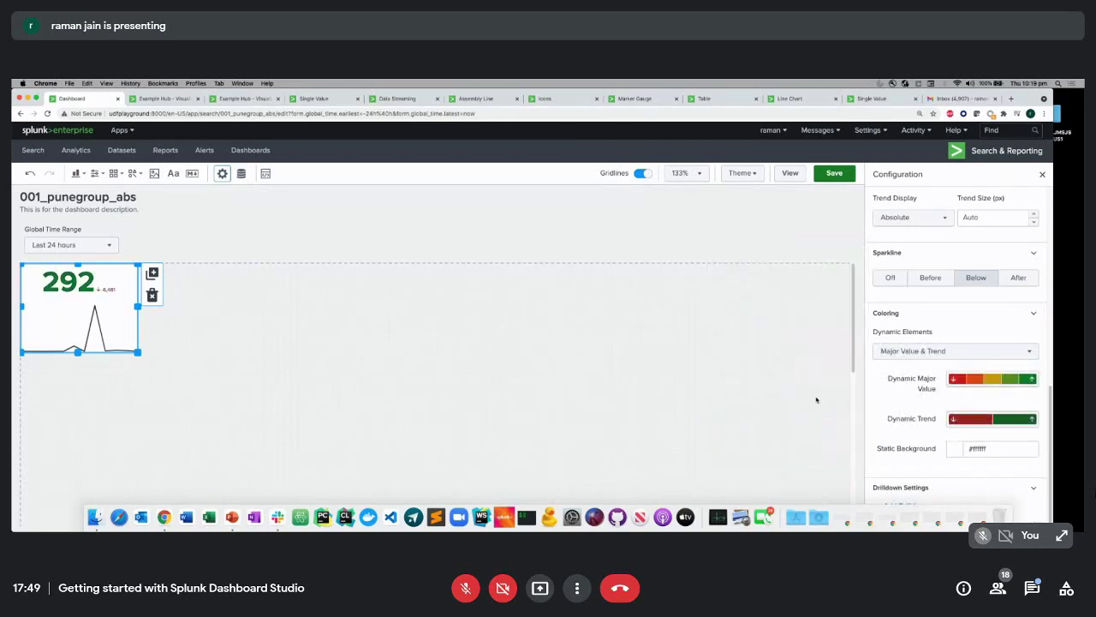
- Examine the major value's dynamic coloring ranges and preset palettes, and deselect the visualization without changing them
left_click(1006, 380)
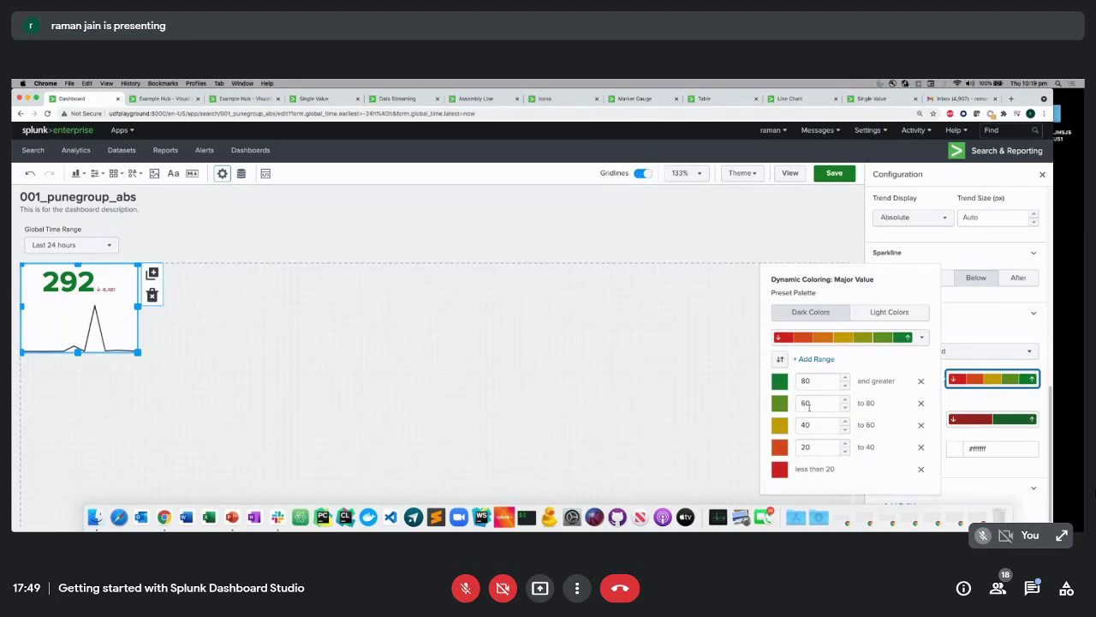
left_click(922, 336)
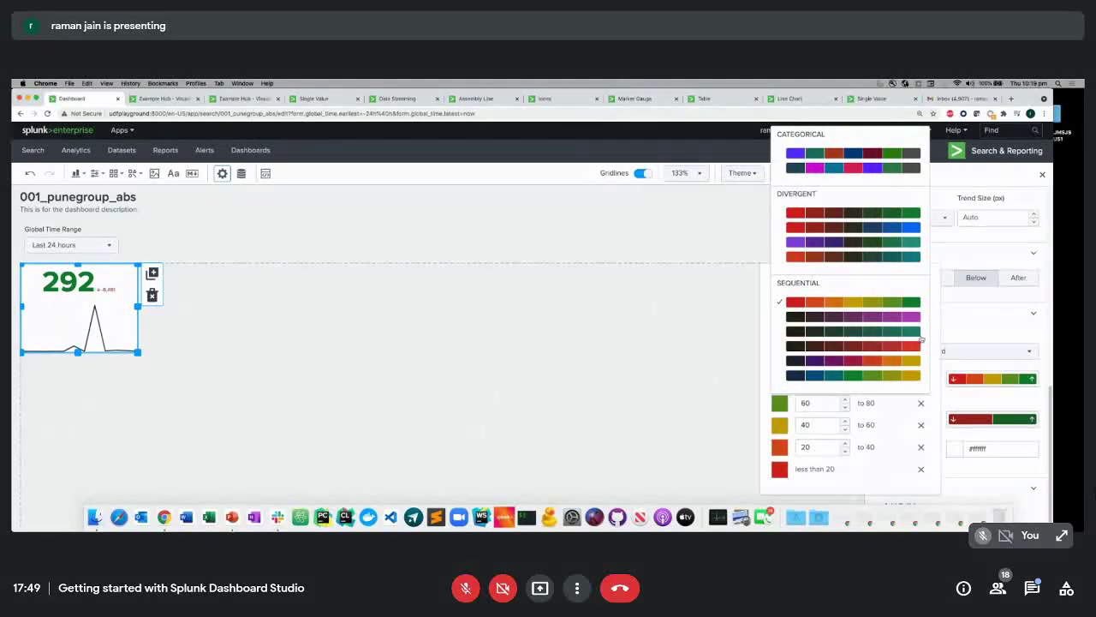
left_click(863, 435)
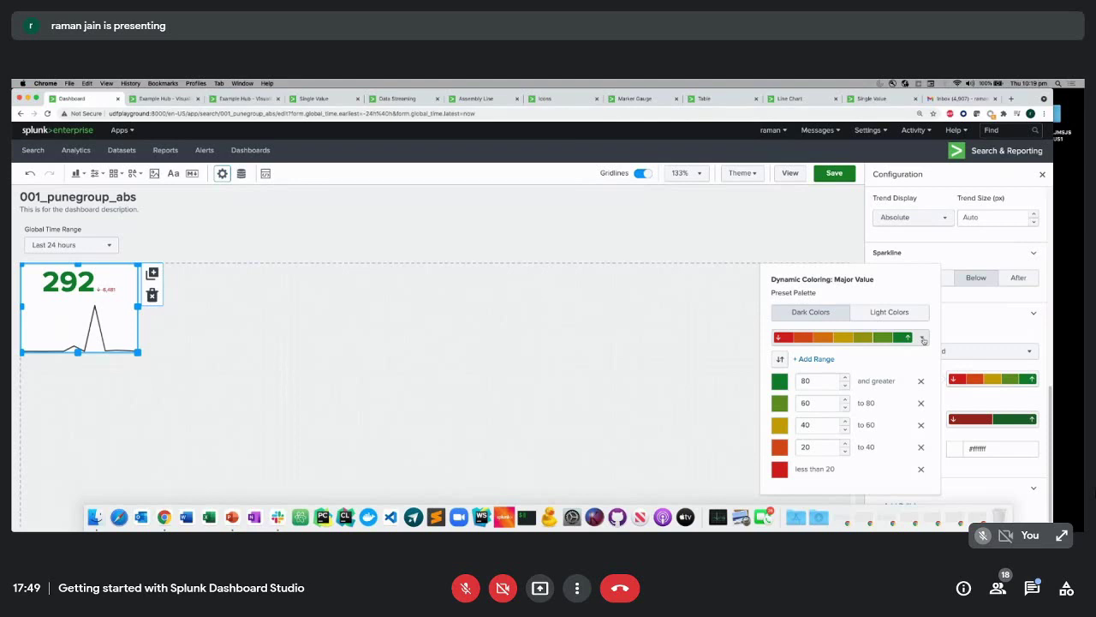
left_click(725, 387)
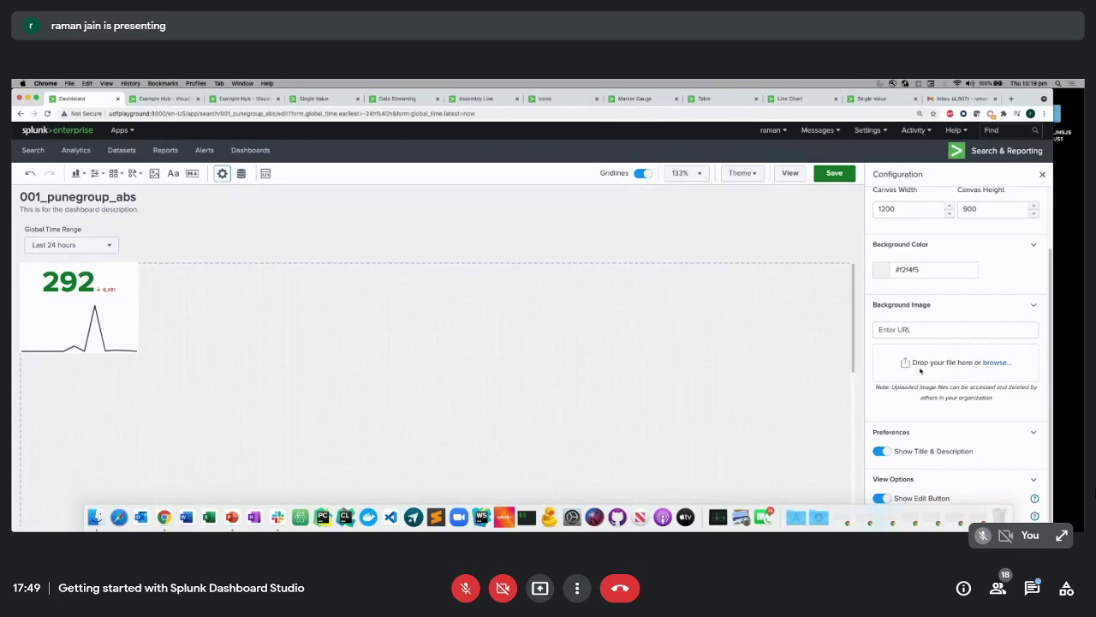
- Search Google for "splunk image" in a new browser tab
key("super+t")
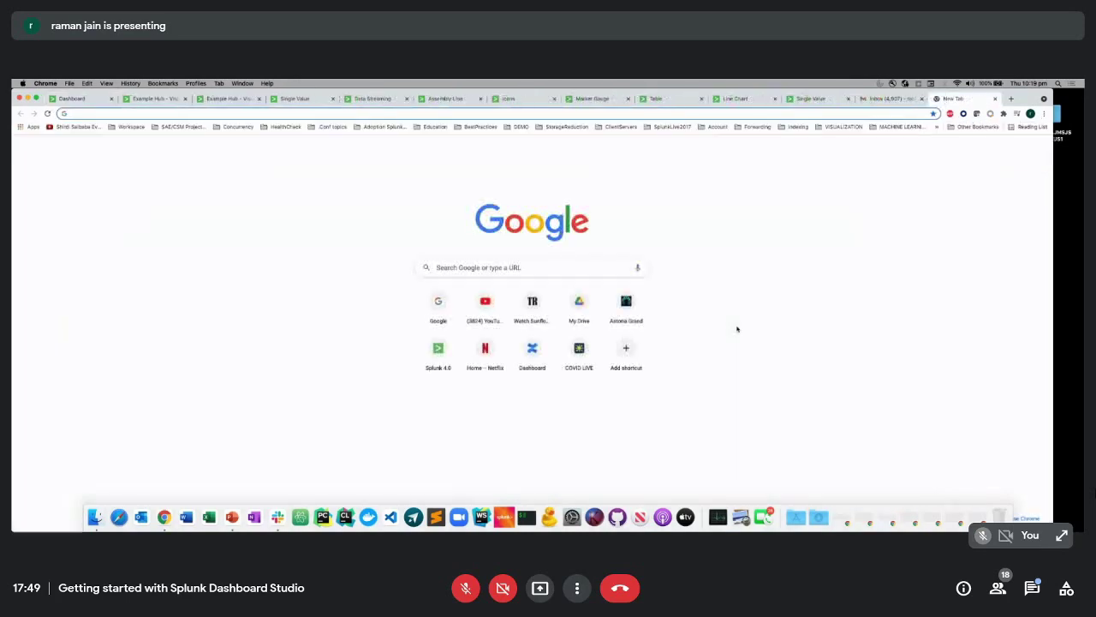
type("g")
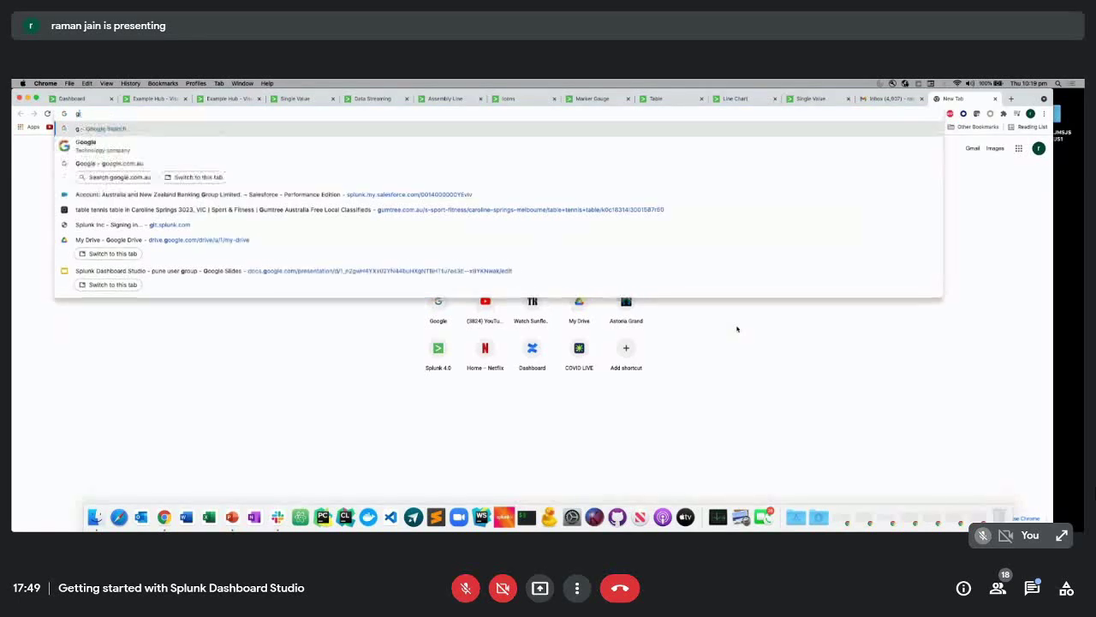
key("BackSpace")
key("BackSpace")
type("splunk image")
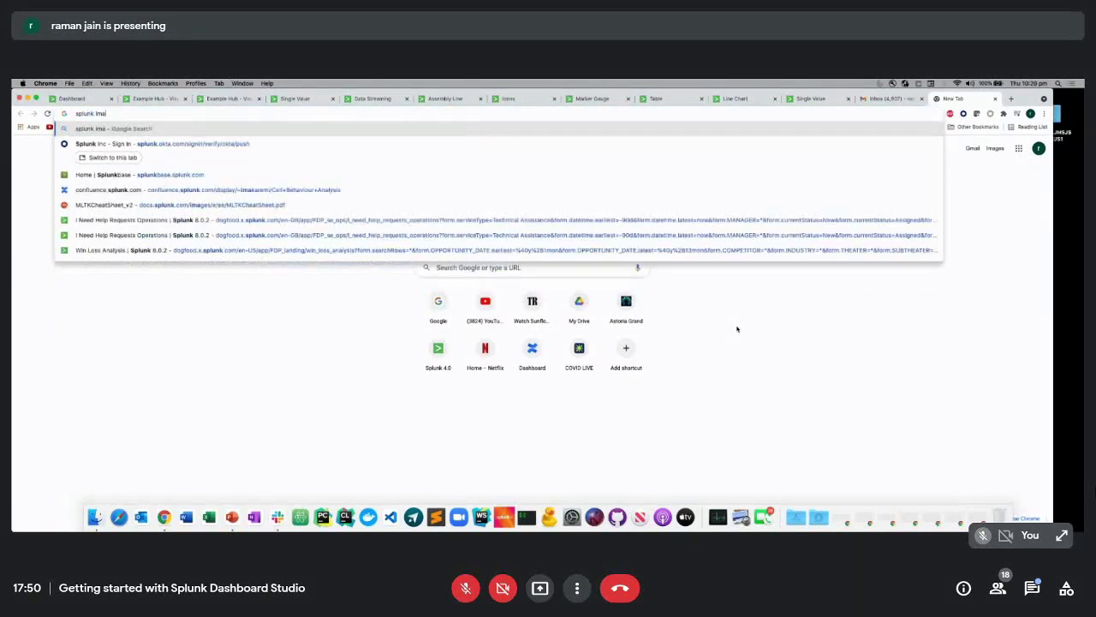
key("Return")
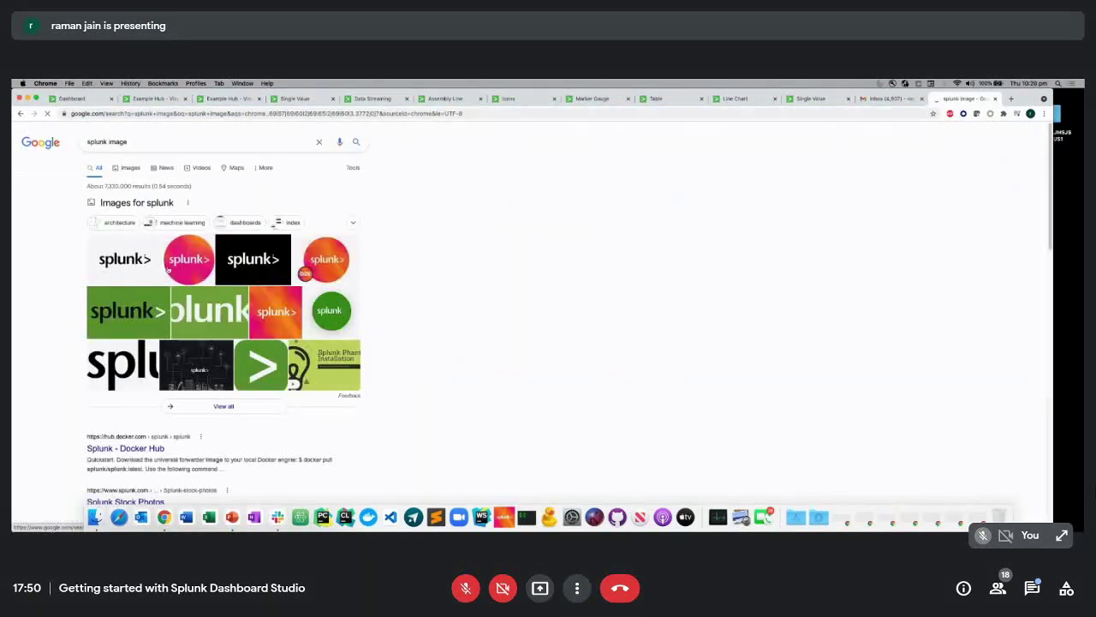
- Open the dark Splunk Containers and Kubernetes picture from the image results and copy its image address
left_click(179, 365)
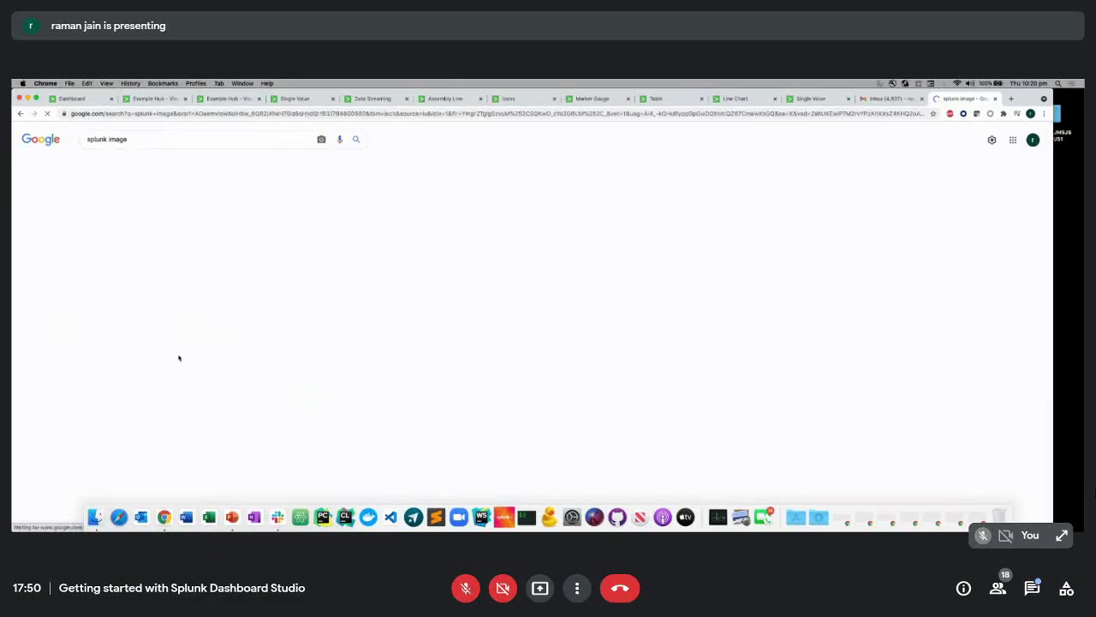
left_click(84, 248)
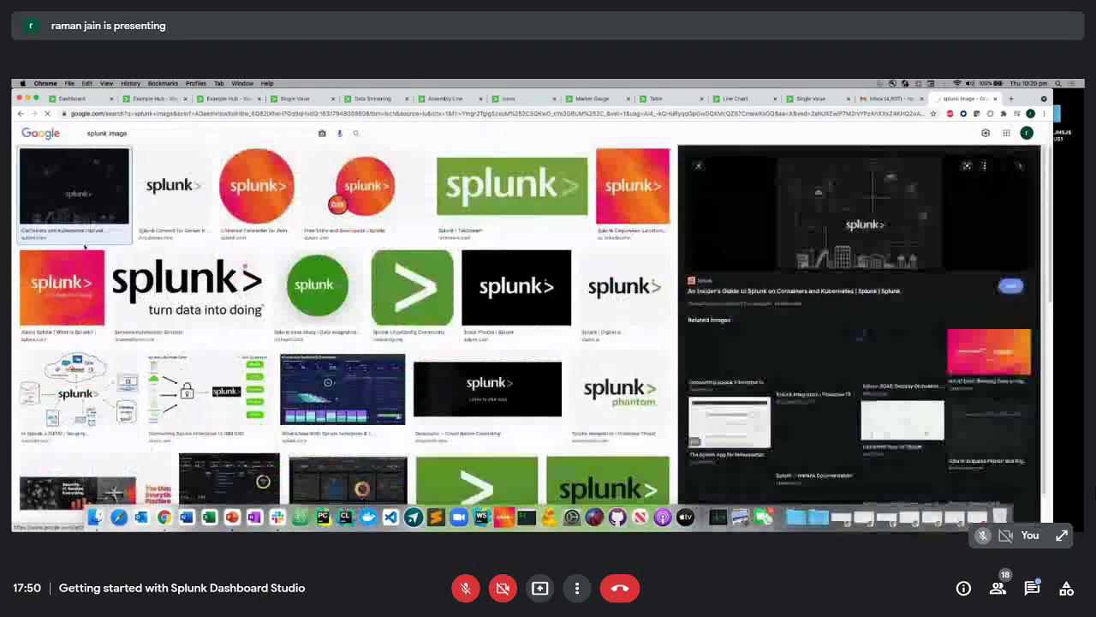
right_click(814, 164)
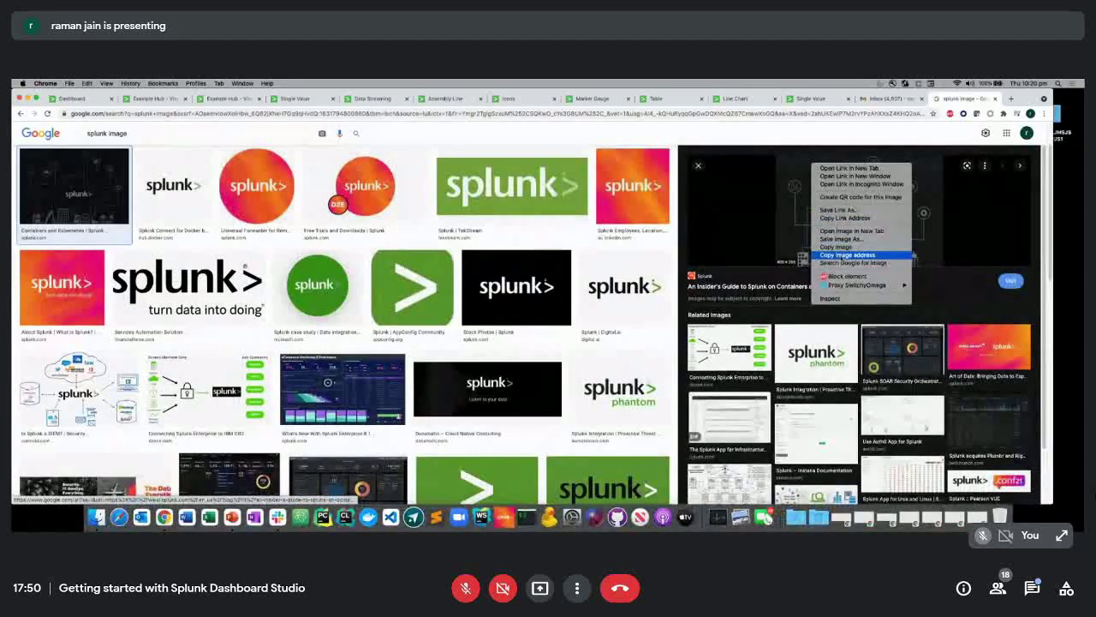
left_click(865, 254)
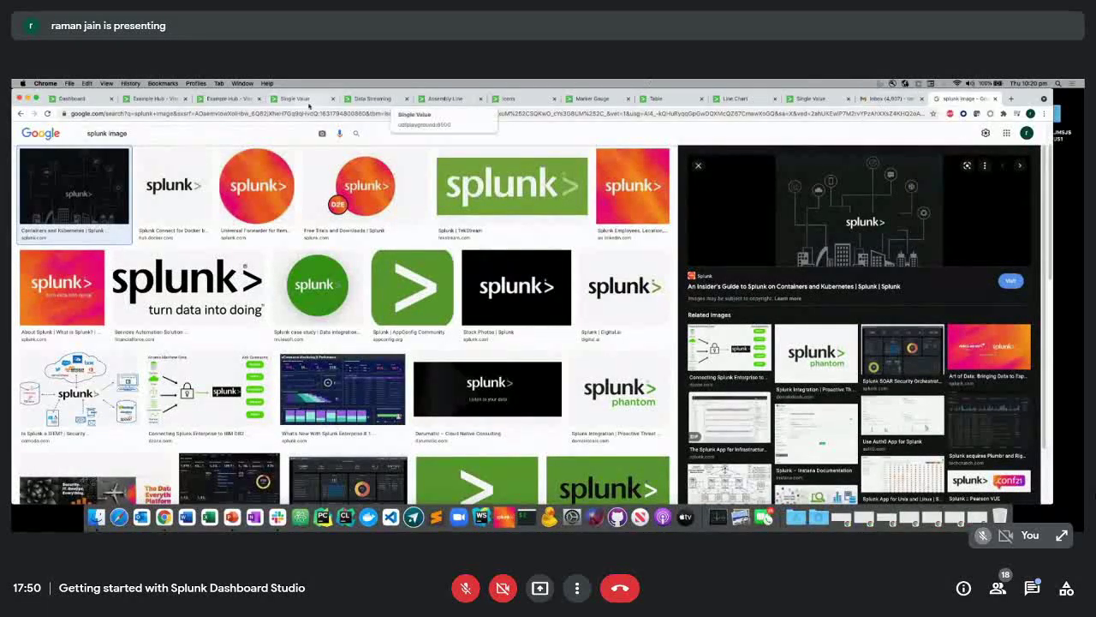
- Return to the 001_punegroup_abs dashboard and set its canvas background image to the copied Splunk_Containers_Hero.png address
left_click(155, 101)
left_click(229, 98)
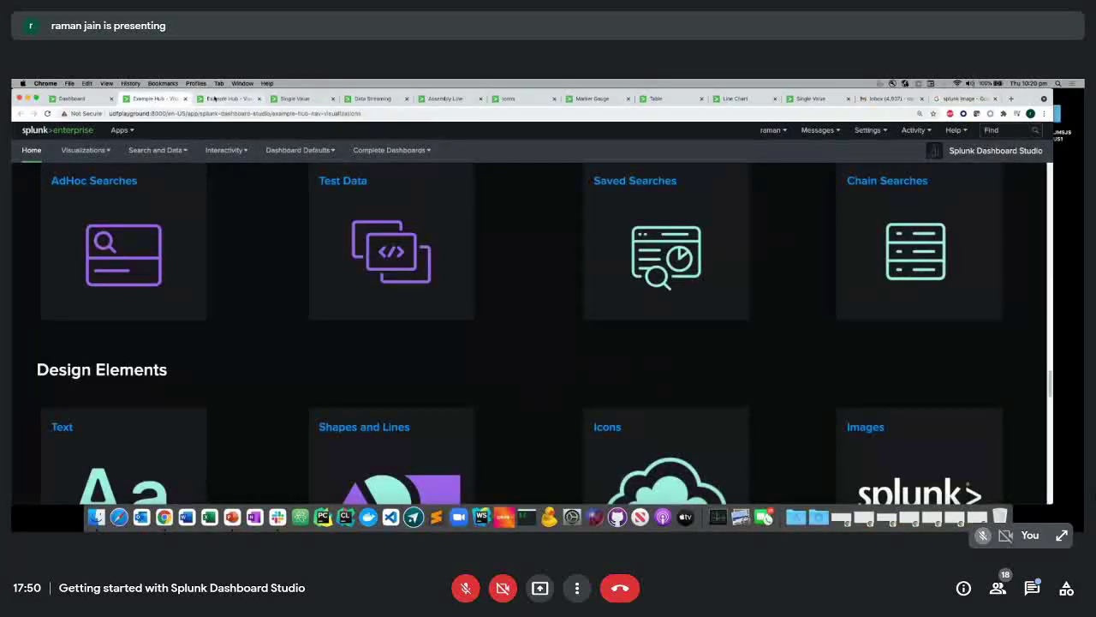
left_click(301, 99)
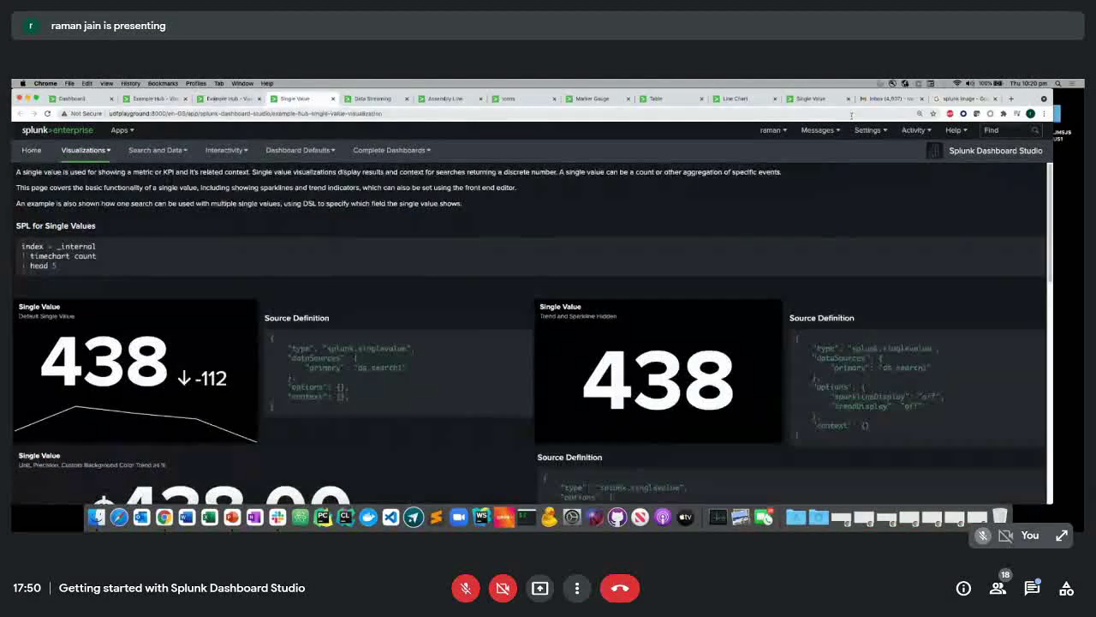
left_click(83, 99)
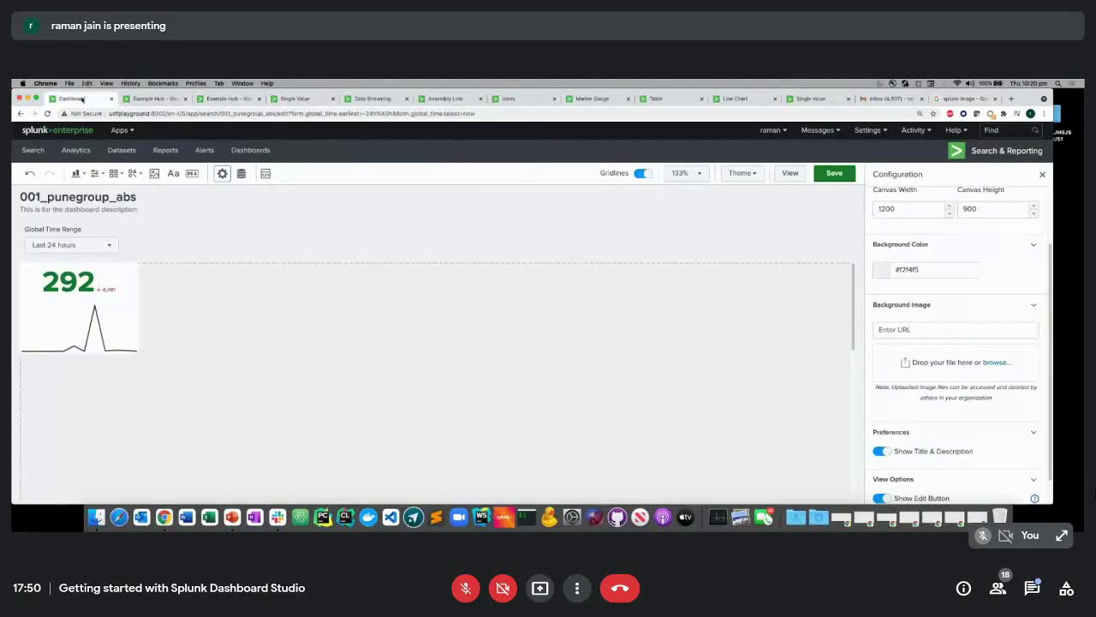
left_click(904, 331)
key("super+v")
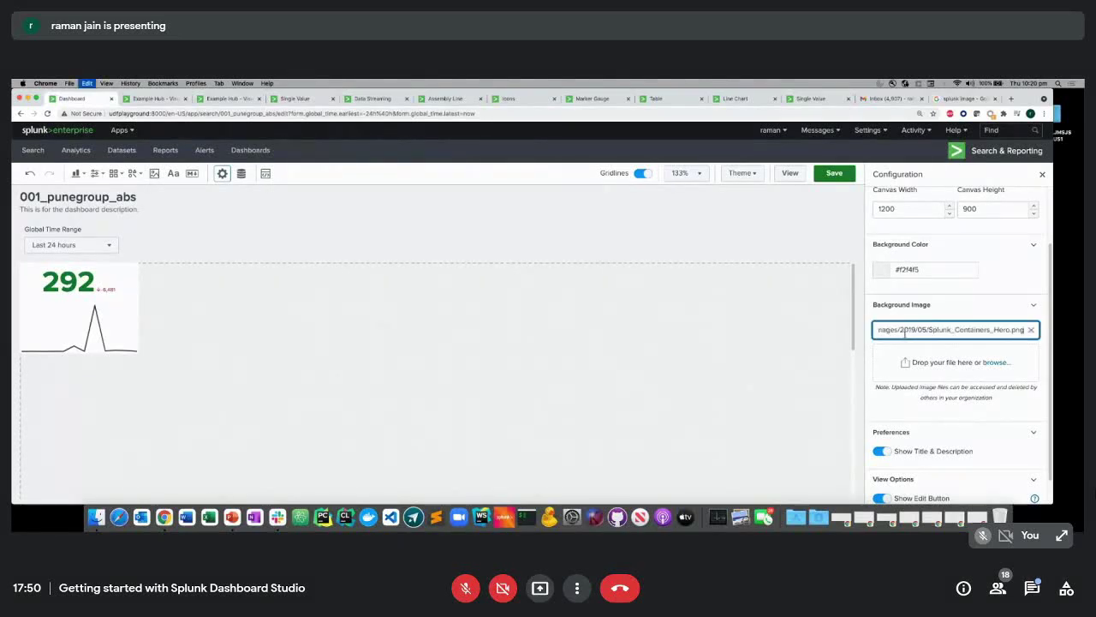
left_click(898, 415)
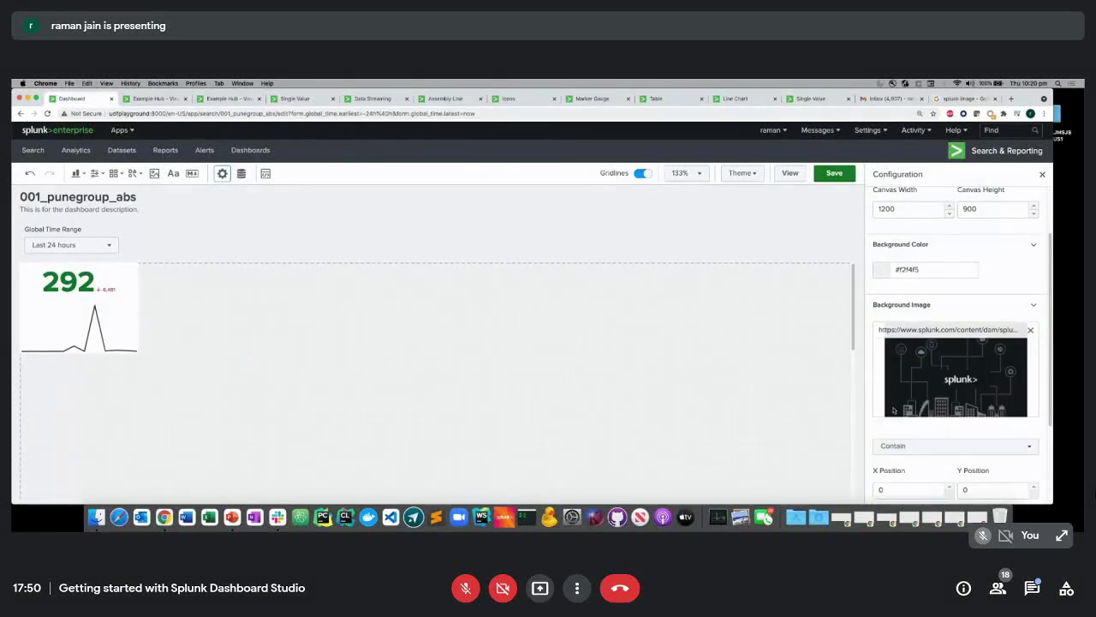
scroll(738, 392, "down", 10)
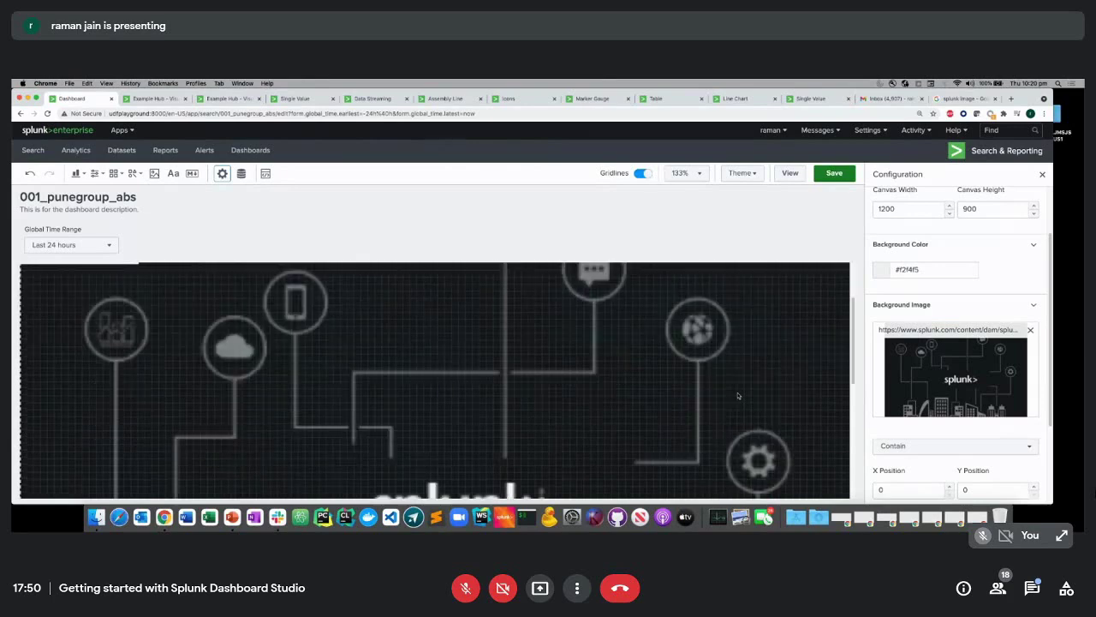
scroll(738, 396, "up", 10)
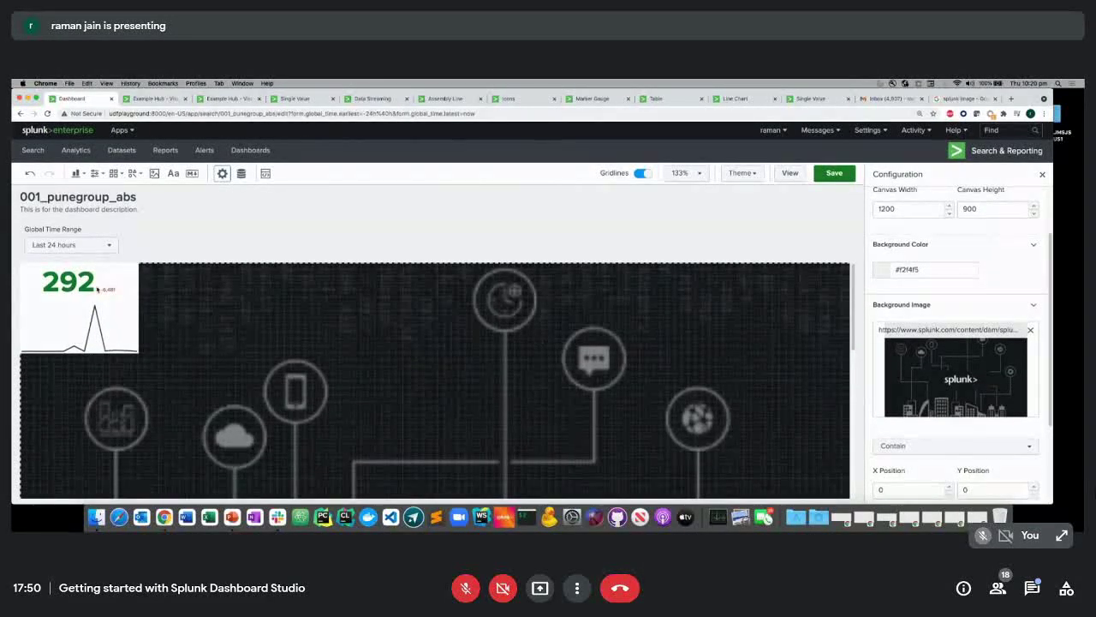
- Move the Single Value visualization onto the background's phone icon at X 350, Y 160 and shrink it to 90 by 50
left_click_drag(67, 295, 220, 309)
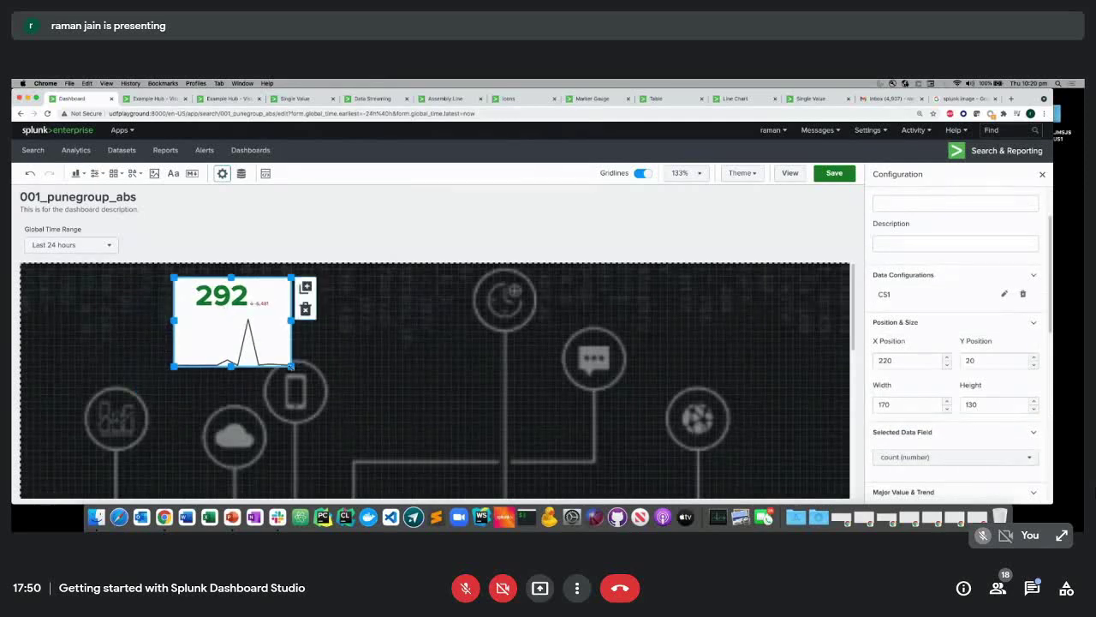
left_click_drag(292, 363, 295, 391)
scroll(948, 378, "up", 3)
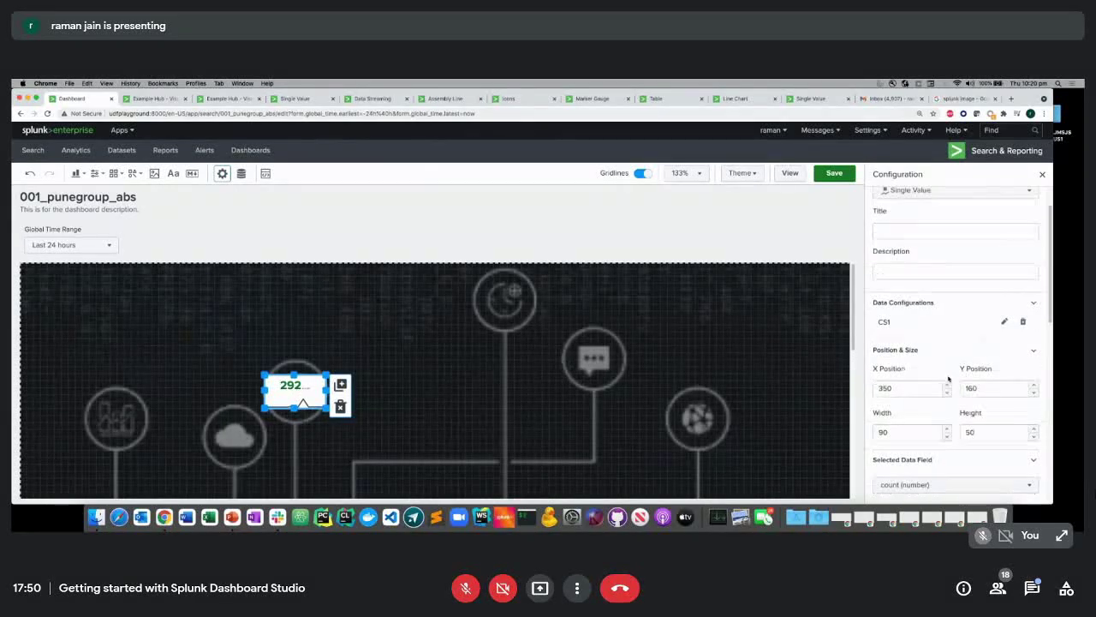
- Set the Single Value visualization's static background to transparent and deselect it
scroll(948, 378, "down", 5)
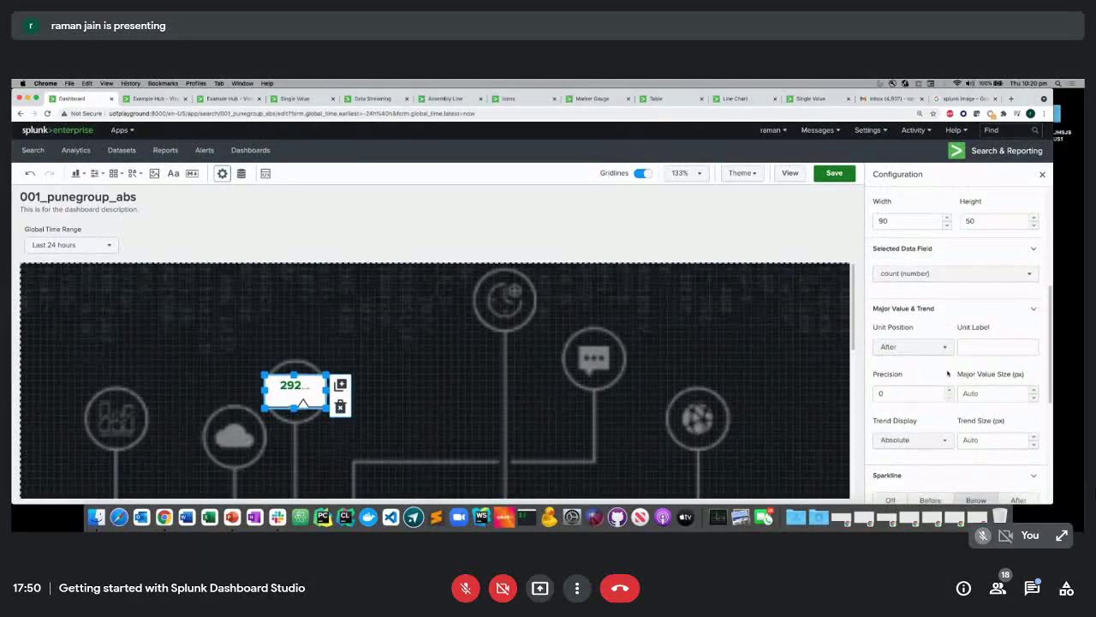
scroll(937, 281, "up", 2)
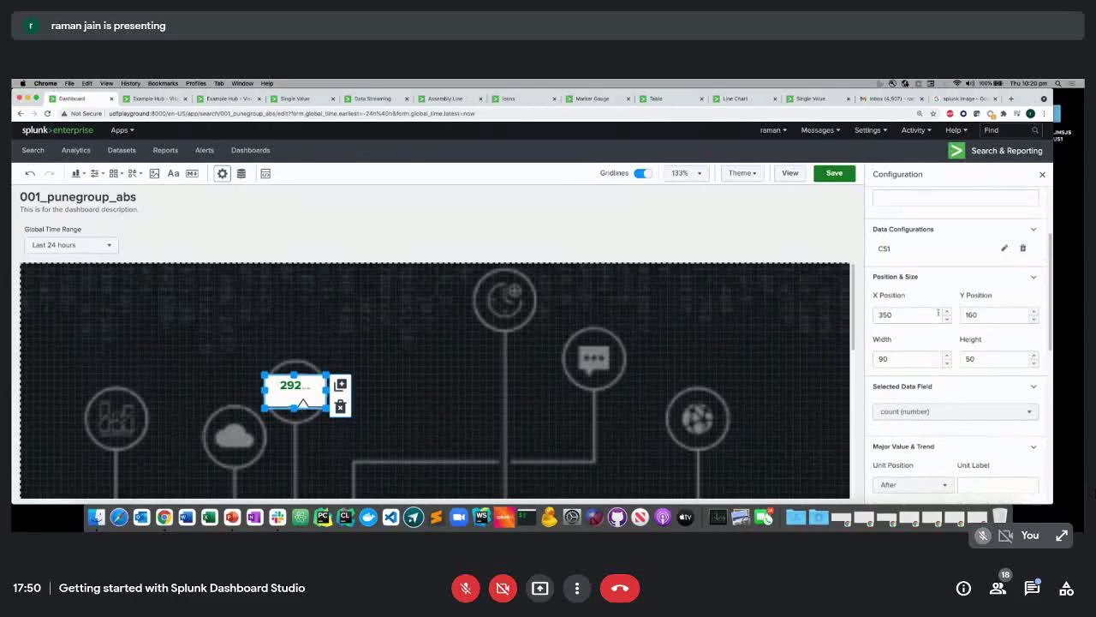
scroll(939, 314, "up", 3)
scroll(939, 313, "down", 8)
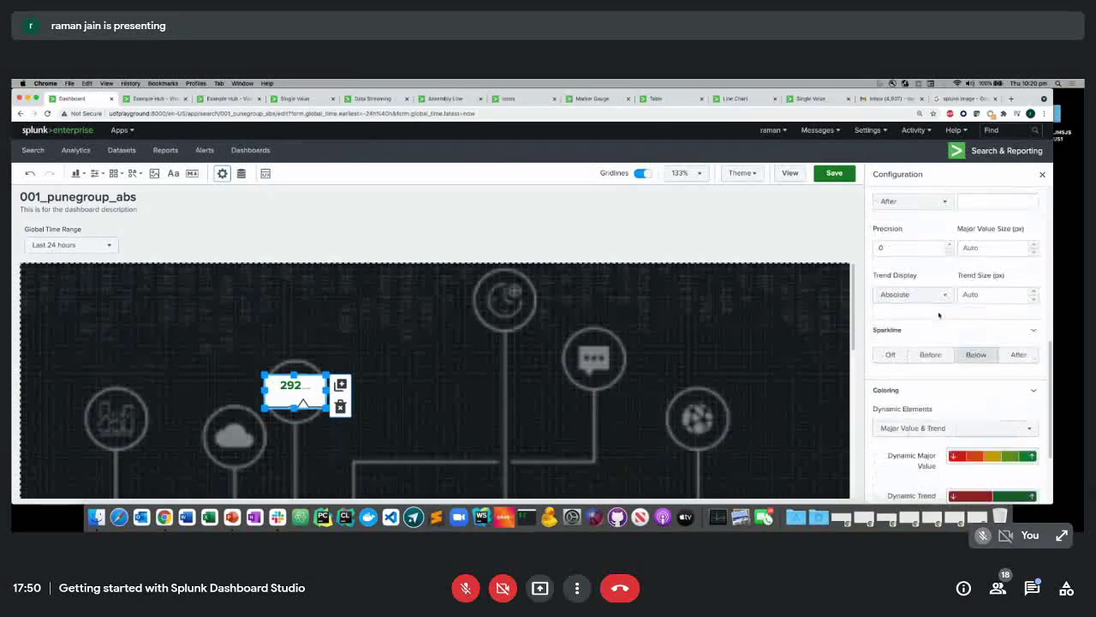
scroll(938, 313, "down", 3)
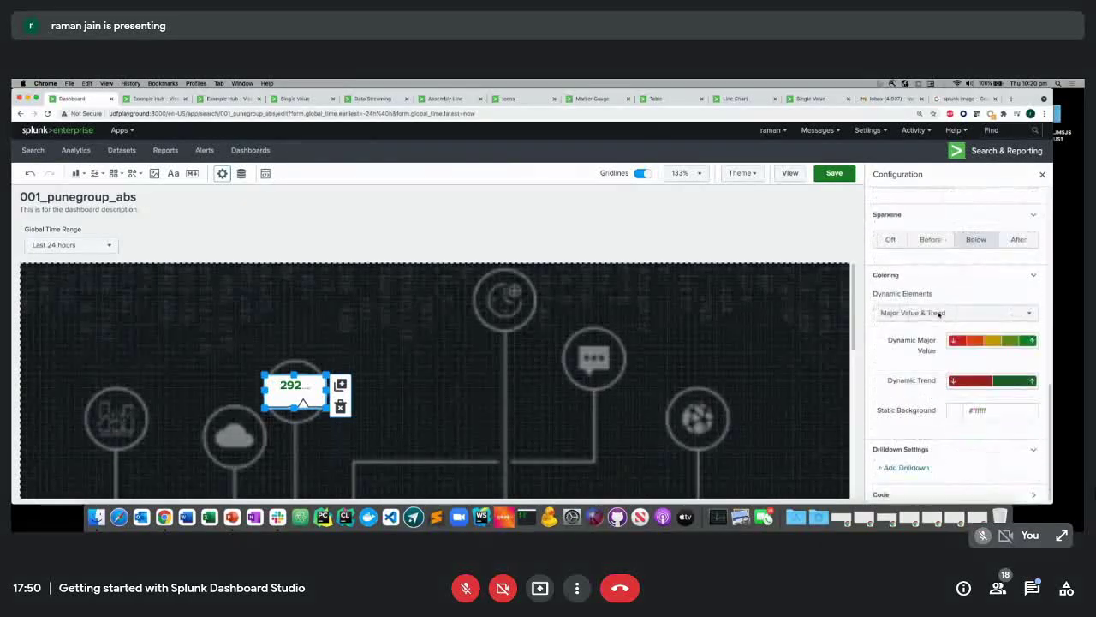
left_click(949, 413)
left_click(916, 311)
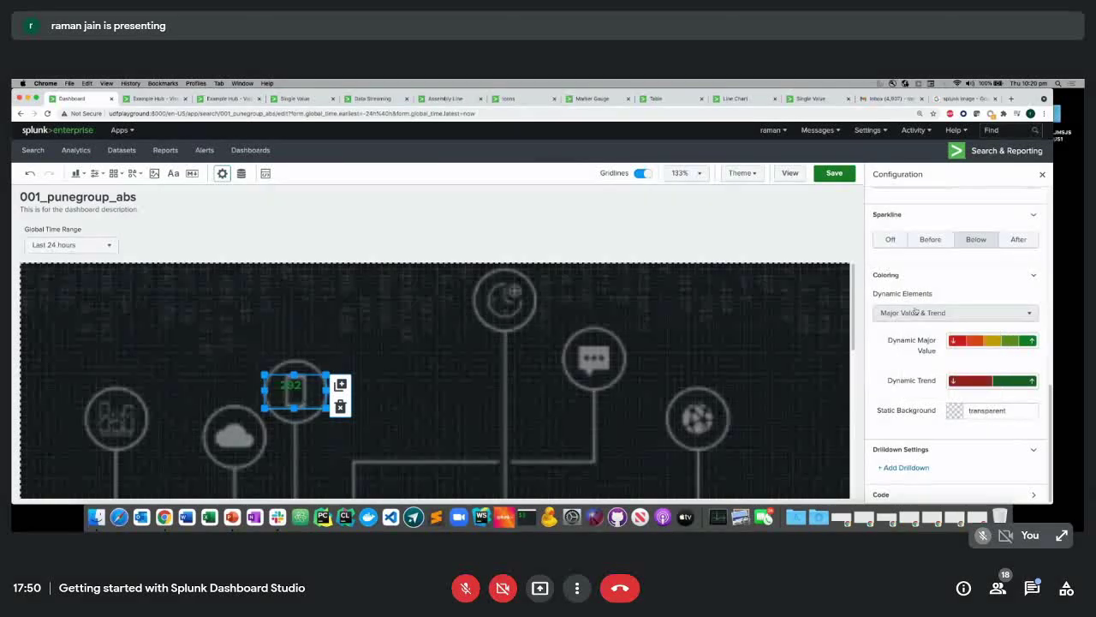
left_click(541, 399)
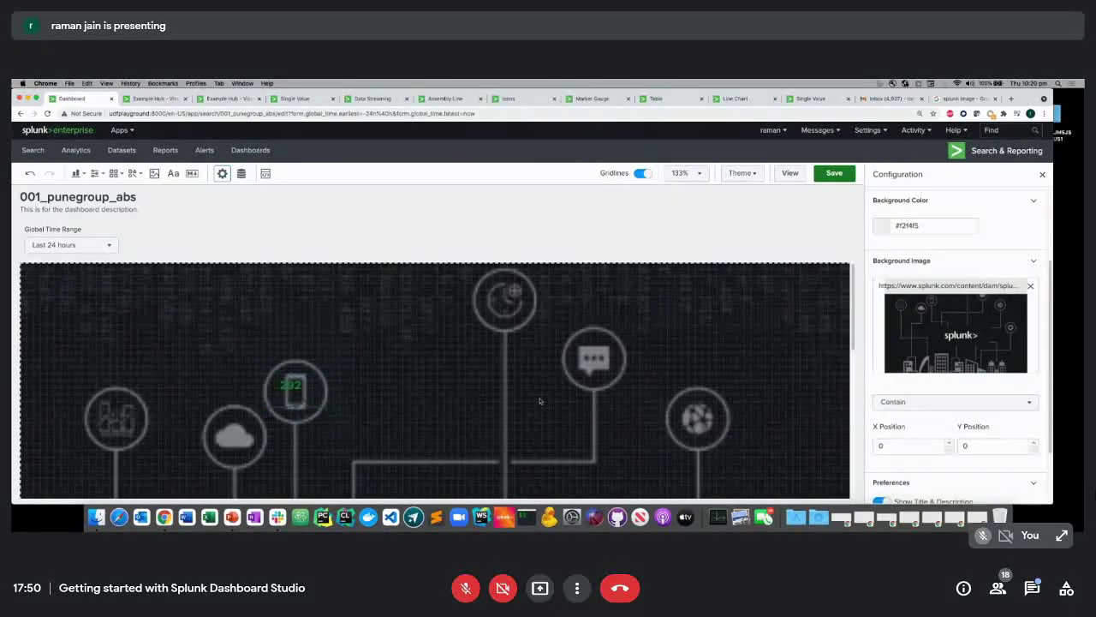
- Set the Single Value's dynamic coloring elements to Major Value and its static background to transparent
left_click(292, 387)
scroll(931, 389, "up", 1)
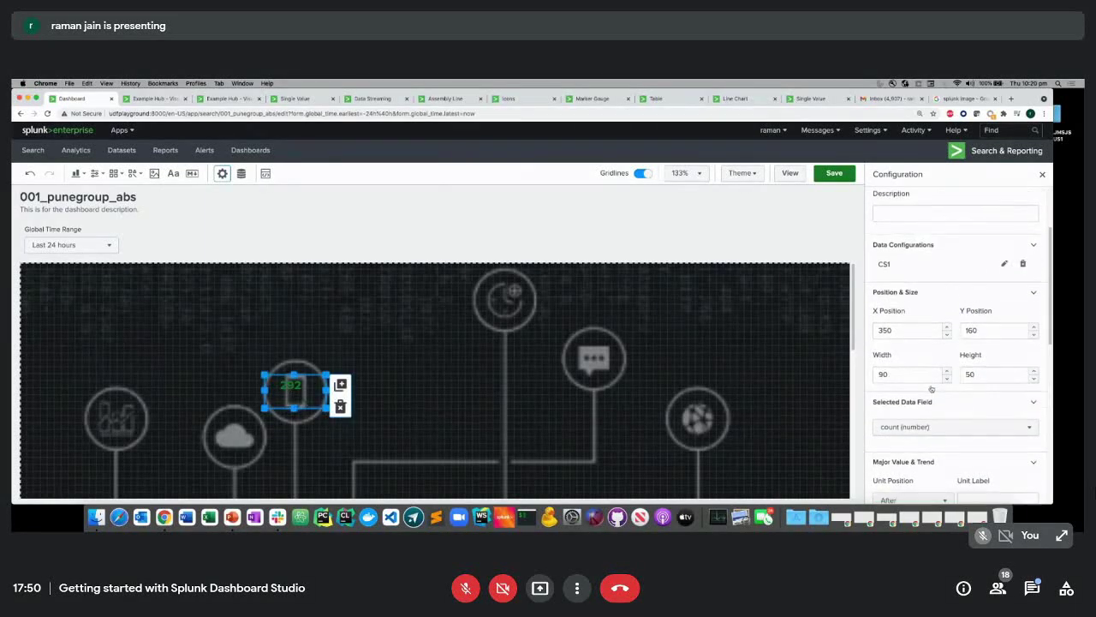
scroll(931, 388, "up", 3)
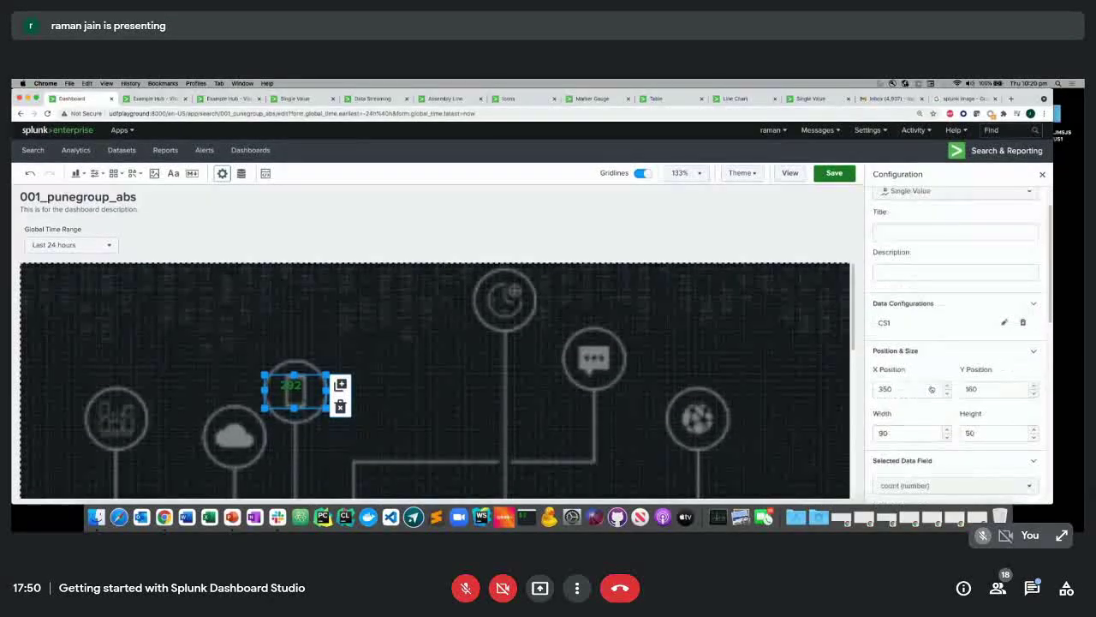
scroll(931, 389, "down", 10)
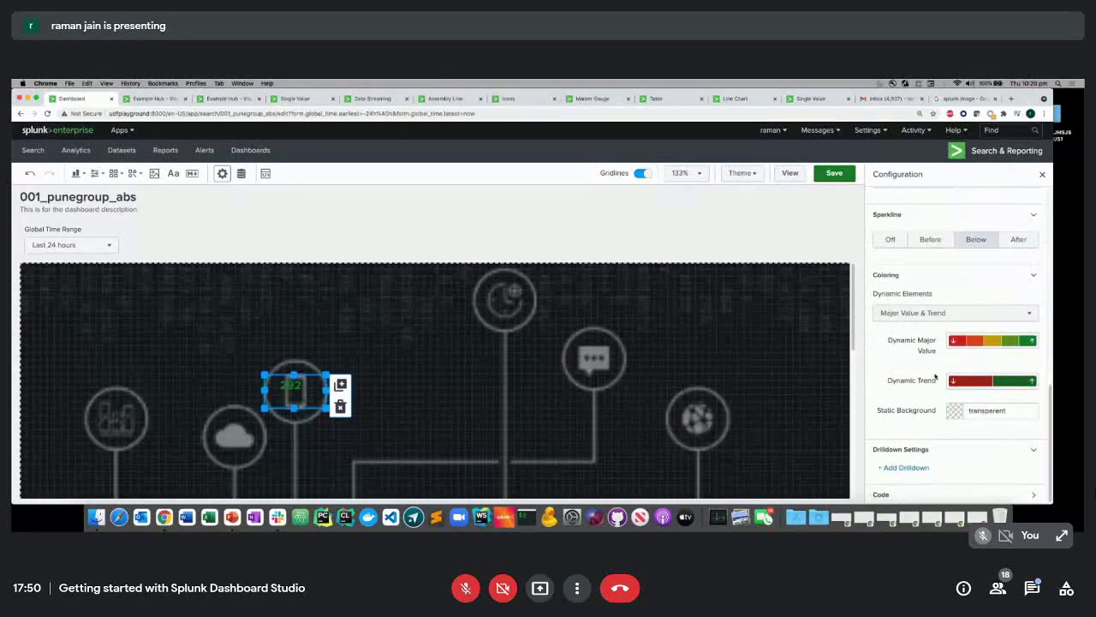
left_click(937, 315)
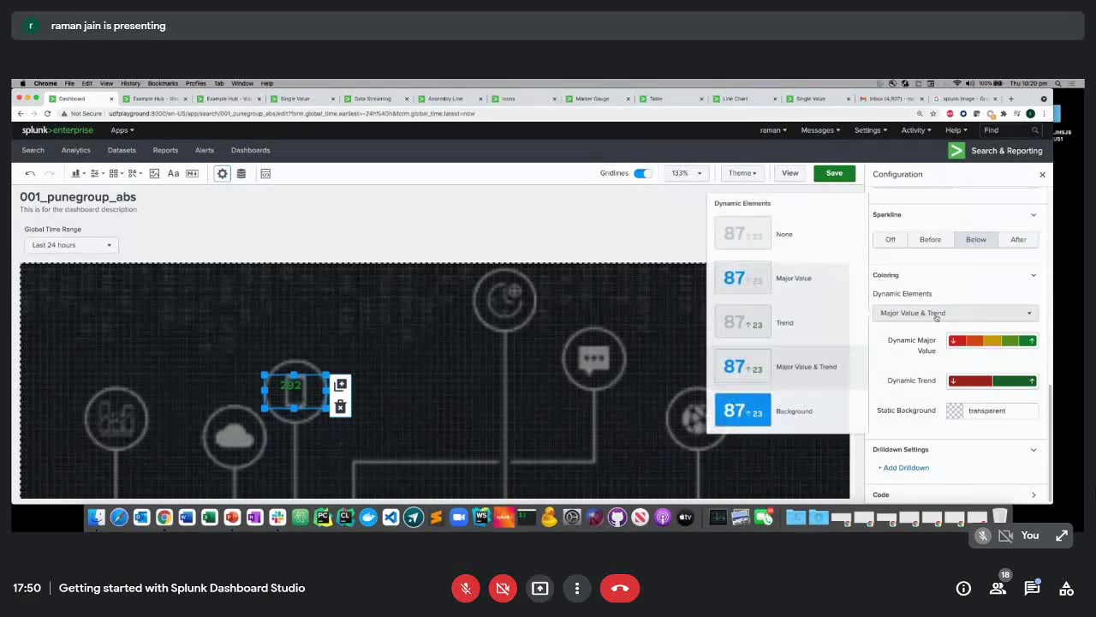
left_click(741, 281)
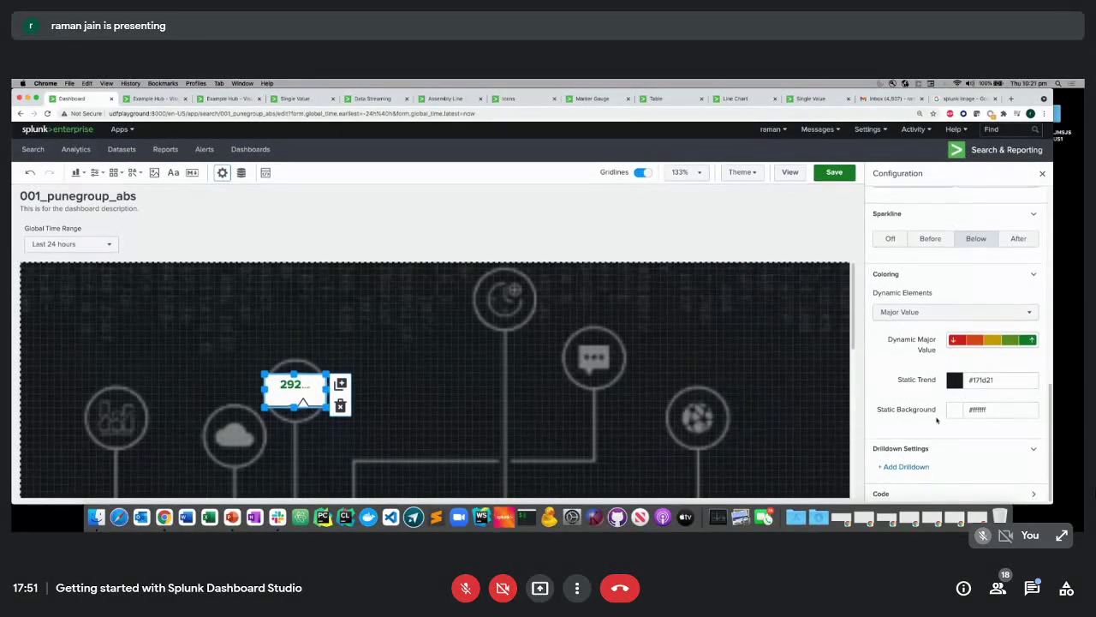
left_click(954, 410)
left_click(916, 303)
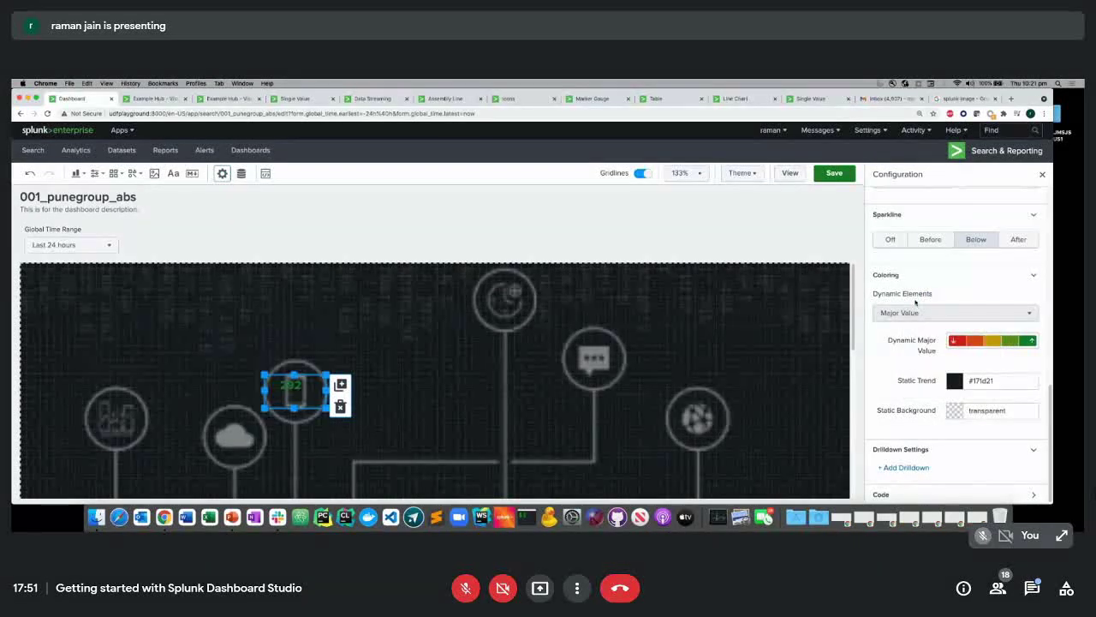
- Color the major value's 60 to 80 range and its 80 and greater range red, and deselect the visualization
left_click(980, 343)
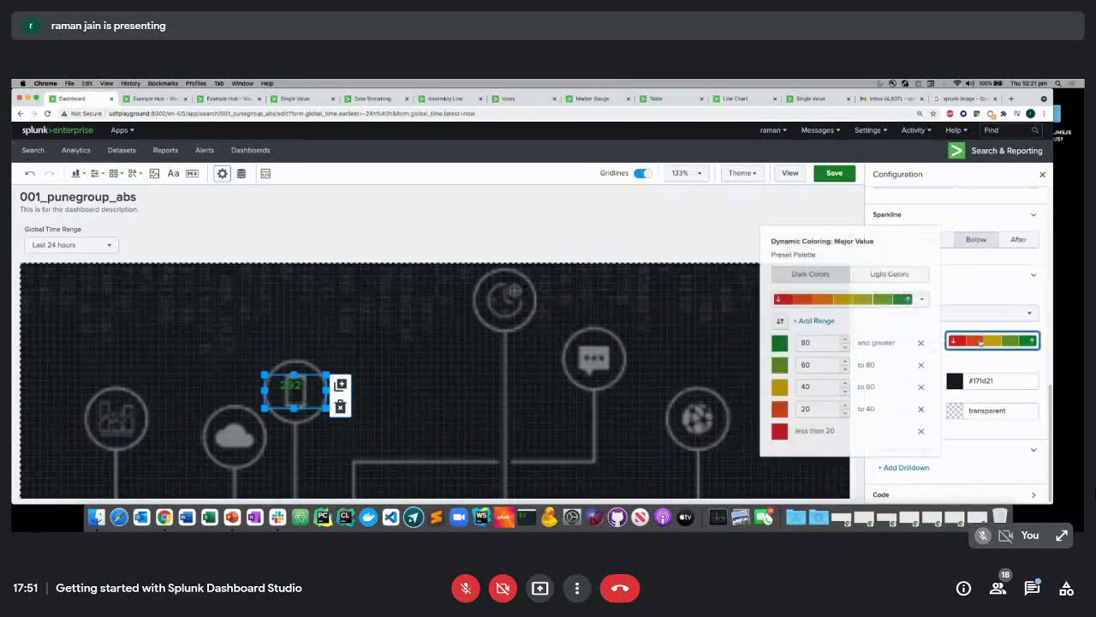
left_click(779, 365)
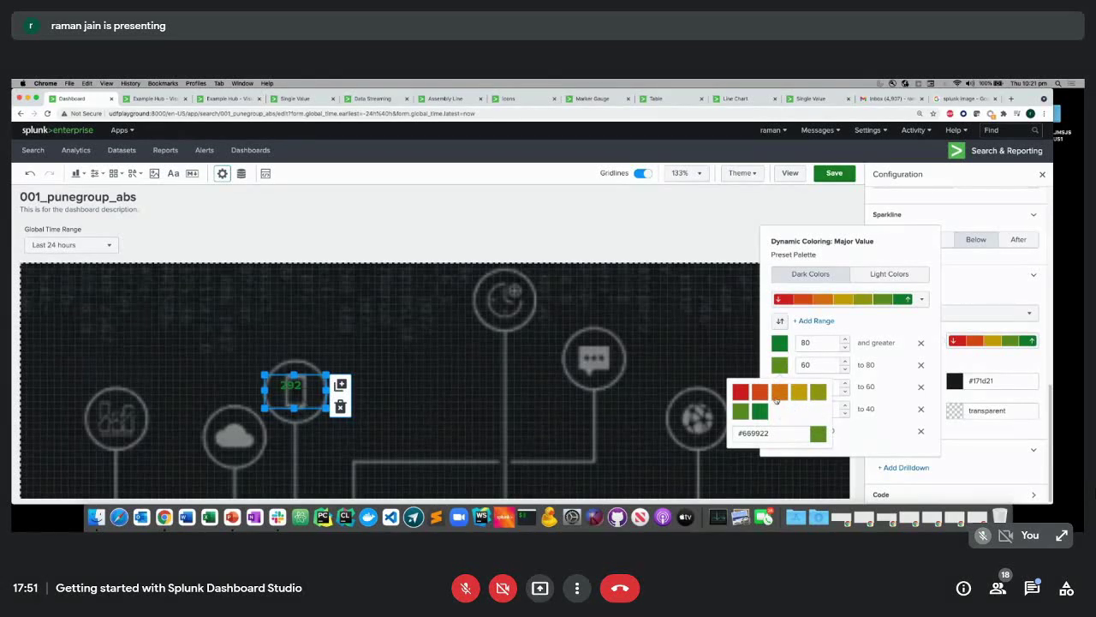
left_click(742, 392)
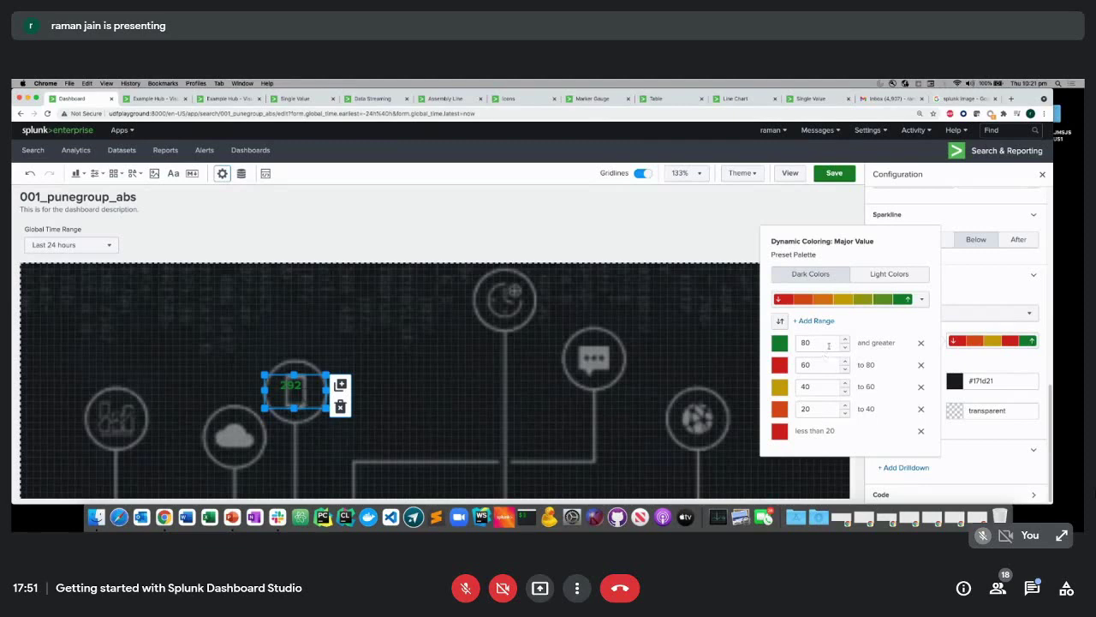
left_click(779, 342)
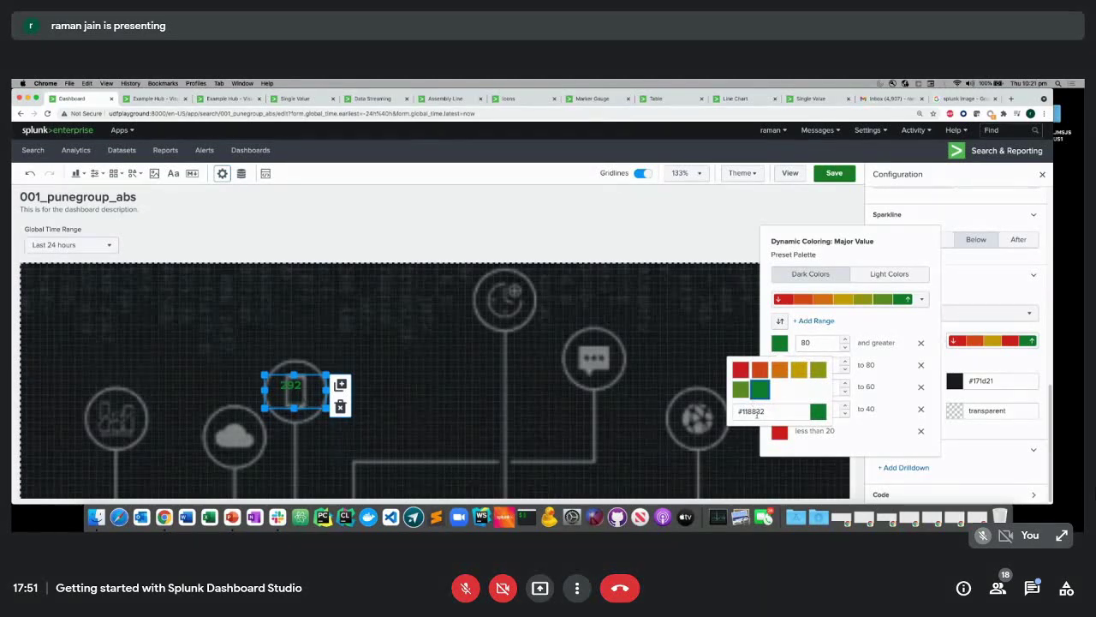
left_click(742, 368)
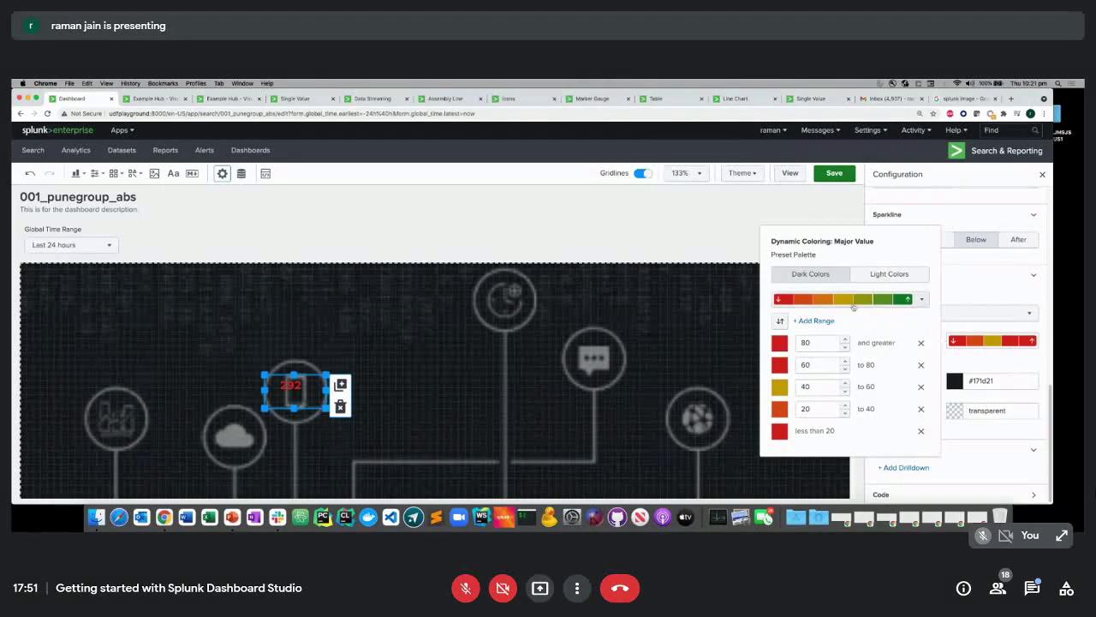
left_click(967, 290)
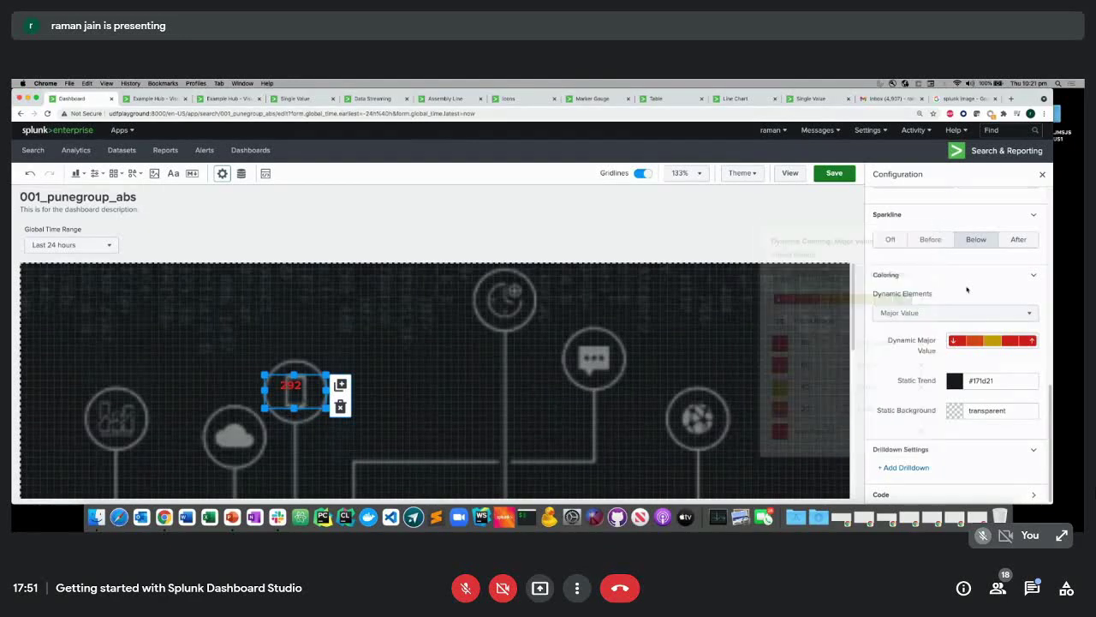
left_click(439, 368)
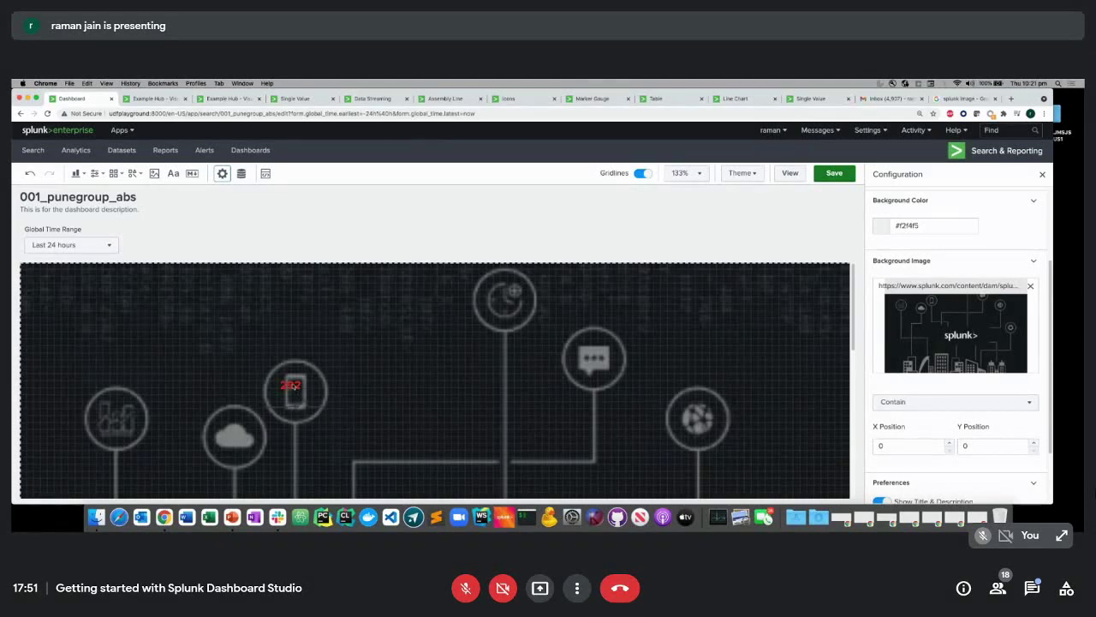
- Look over the background image on the canvas and insert an empty Markdown text element
scroll(365, 393, "down", 2)
scroll(365, 393, "down", 5)
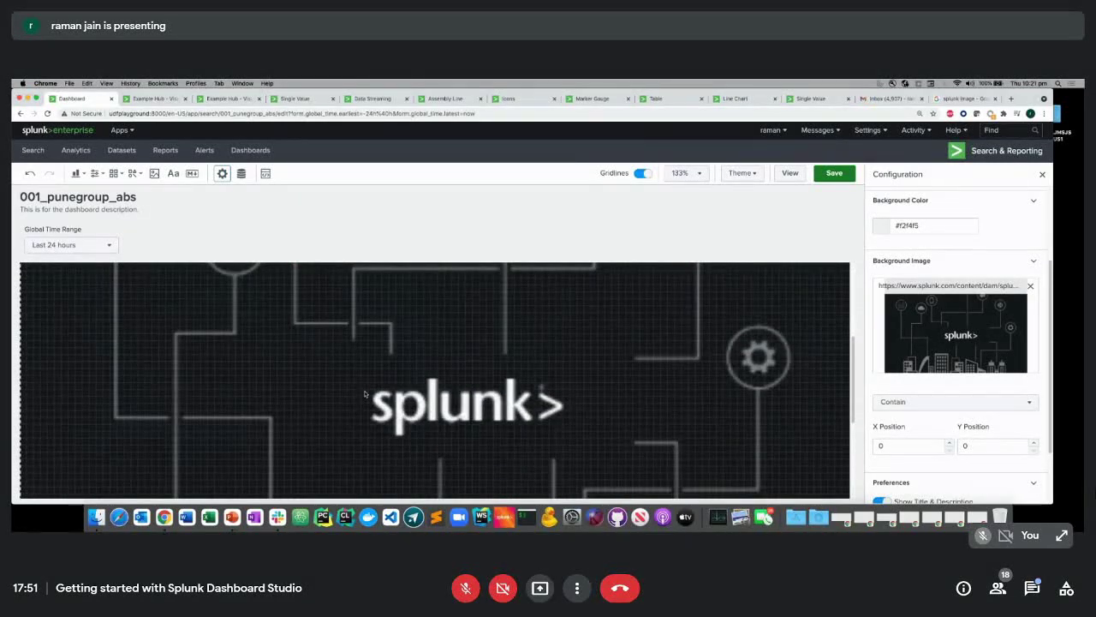
scroll(365, 393, "up", 5)
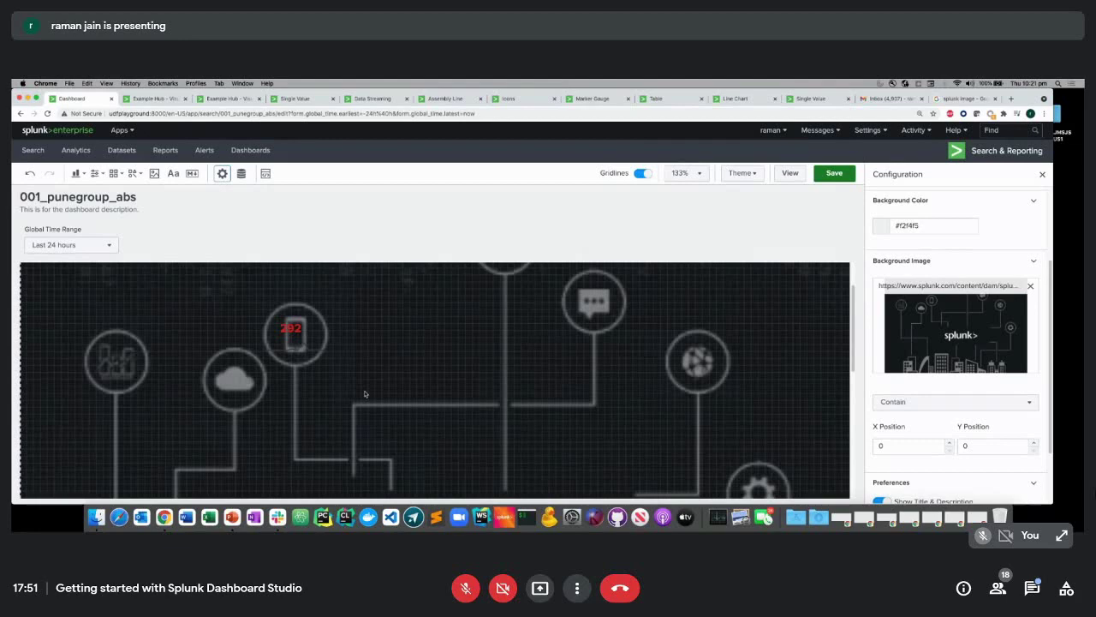
scroll(364, 393, "up", 2)
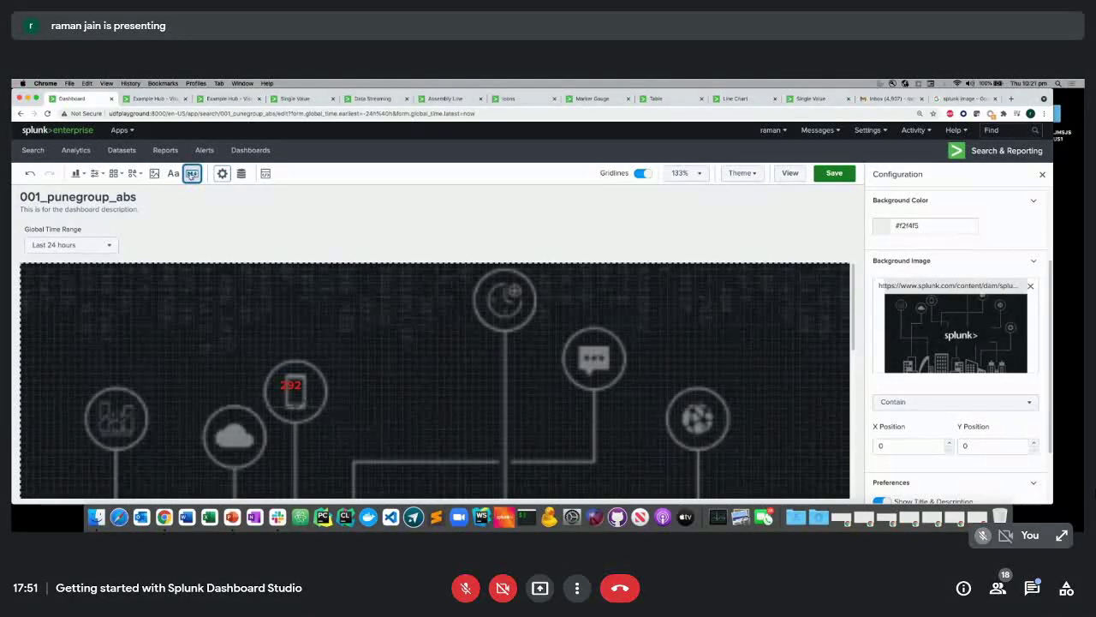
left_click(192, 173)
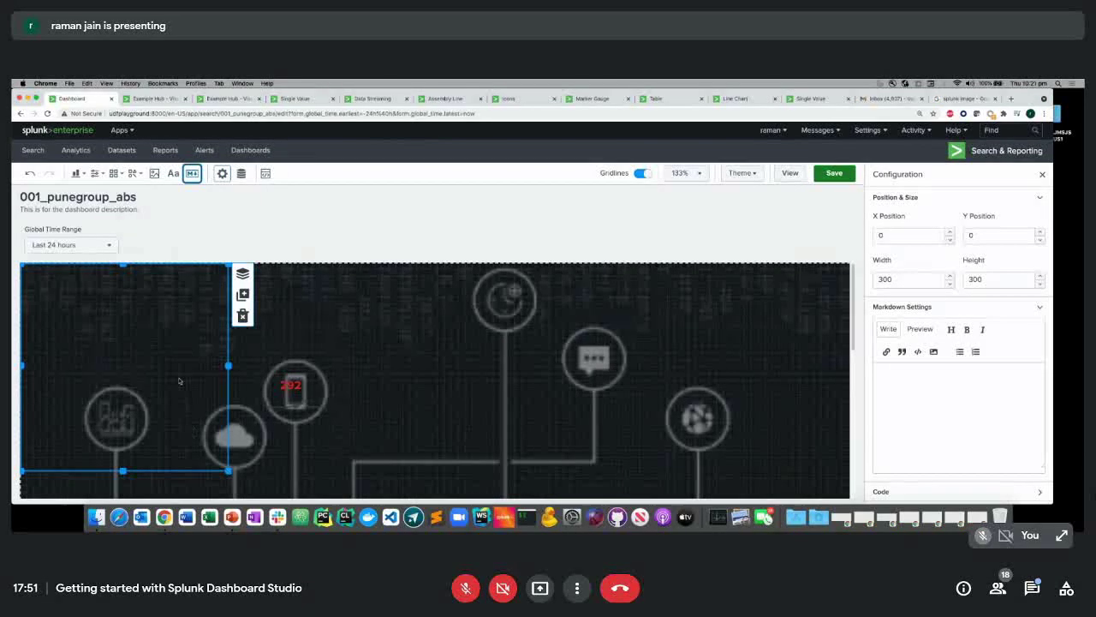
key("Escape")
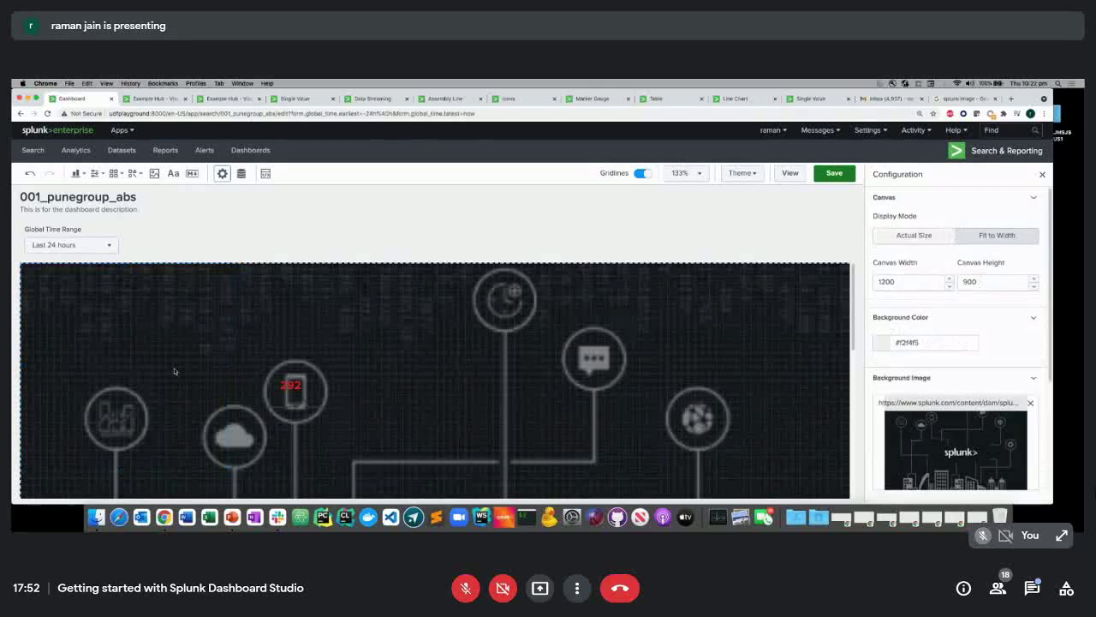
- Enlarge the Single Value visualization, place it in the canvas's upper-left area above the background icons, and deselect it
left_click(289, 386)
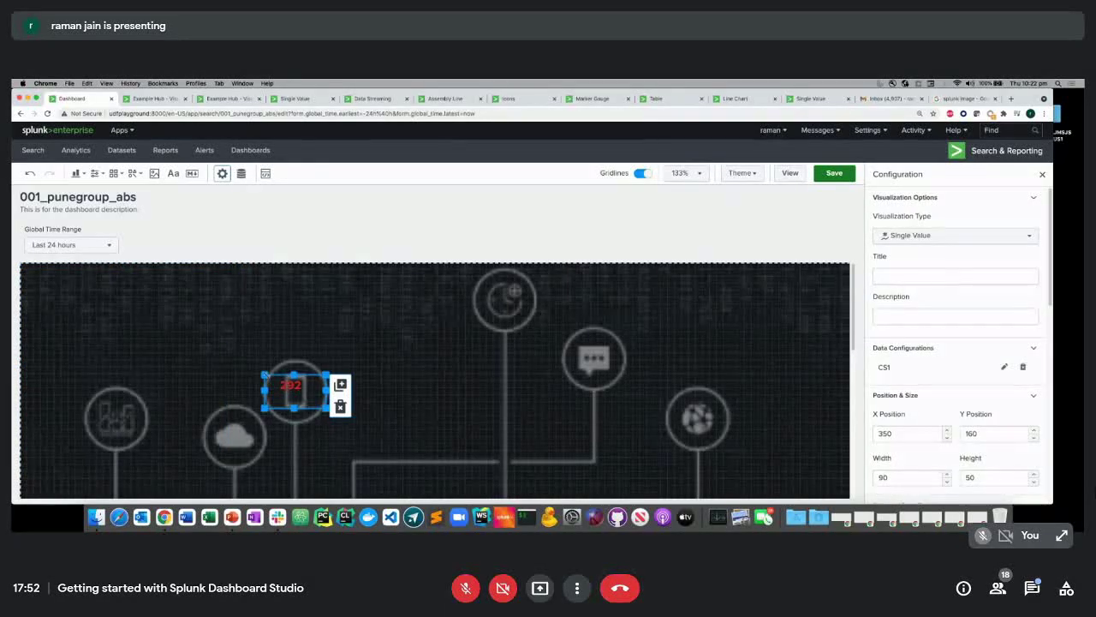
left_click_drag(266, 376, 87, 282)
left_click(341, 322)
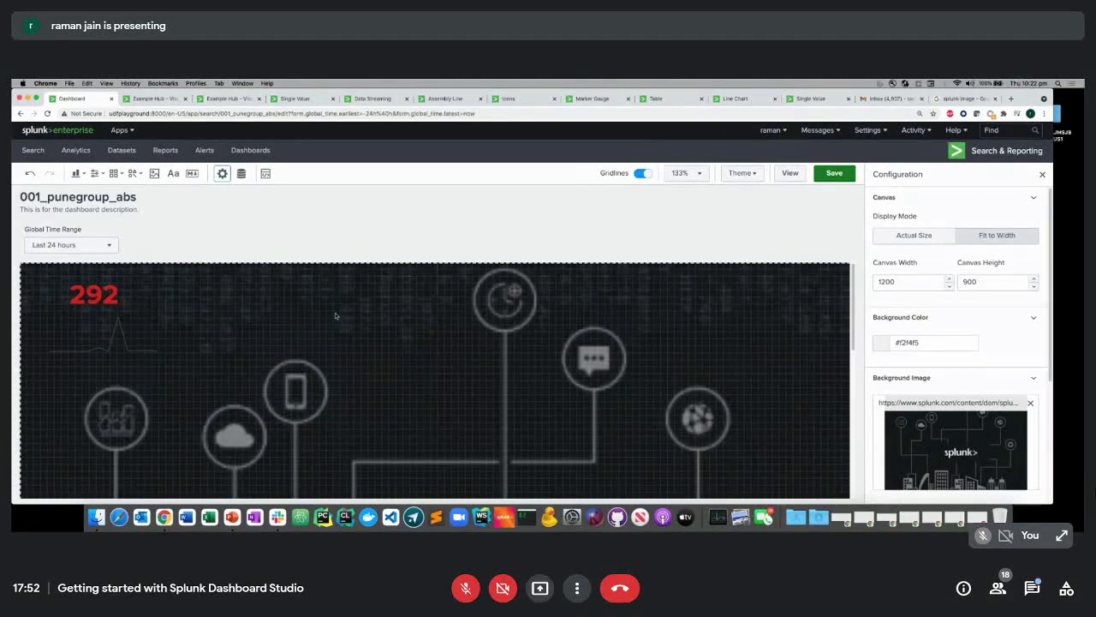
- Insert a Table visualization, shrink it to 310 by 180, and place it at X 480, Y 60 on the canvas
left_click(83, 173)
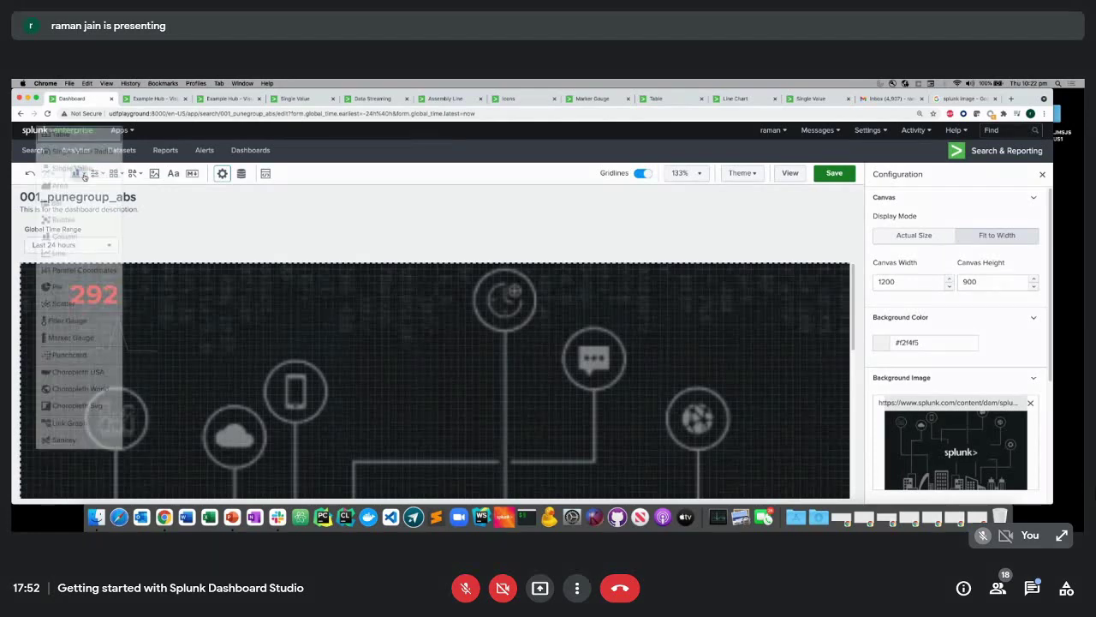
left_click(256, 246)
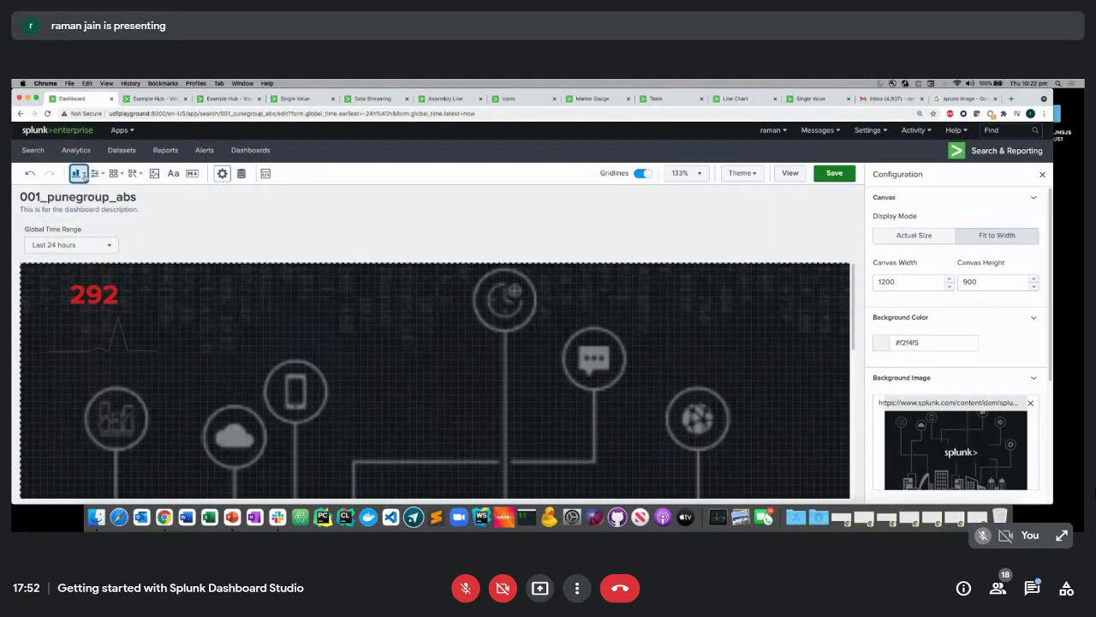
left_click(75, 173)
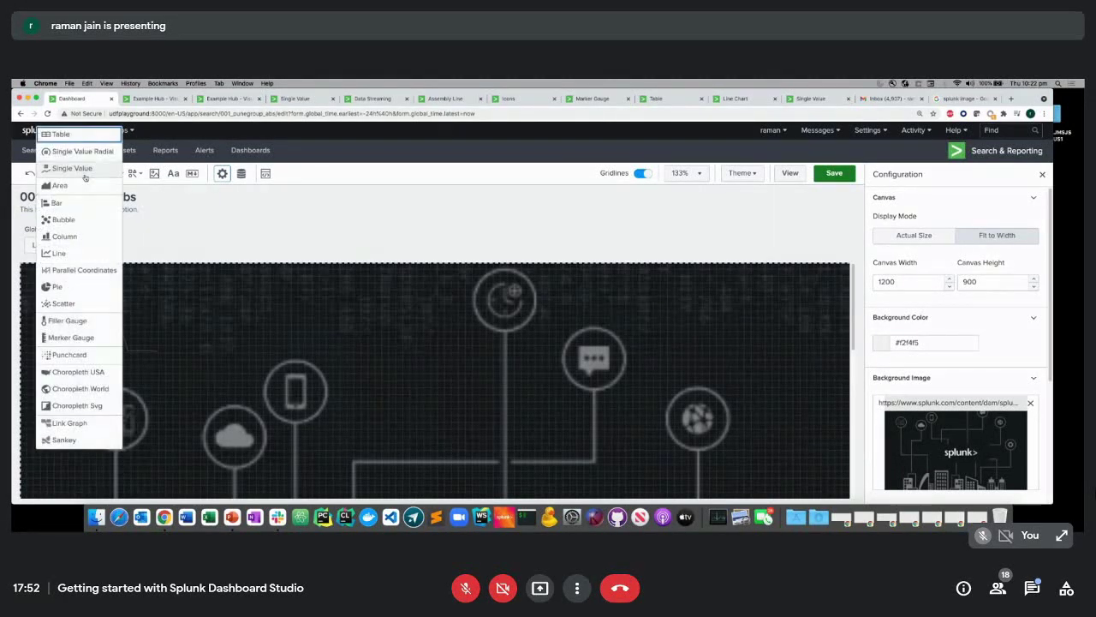
left_click(74, 135)
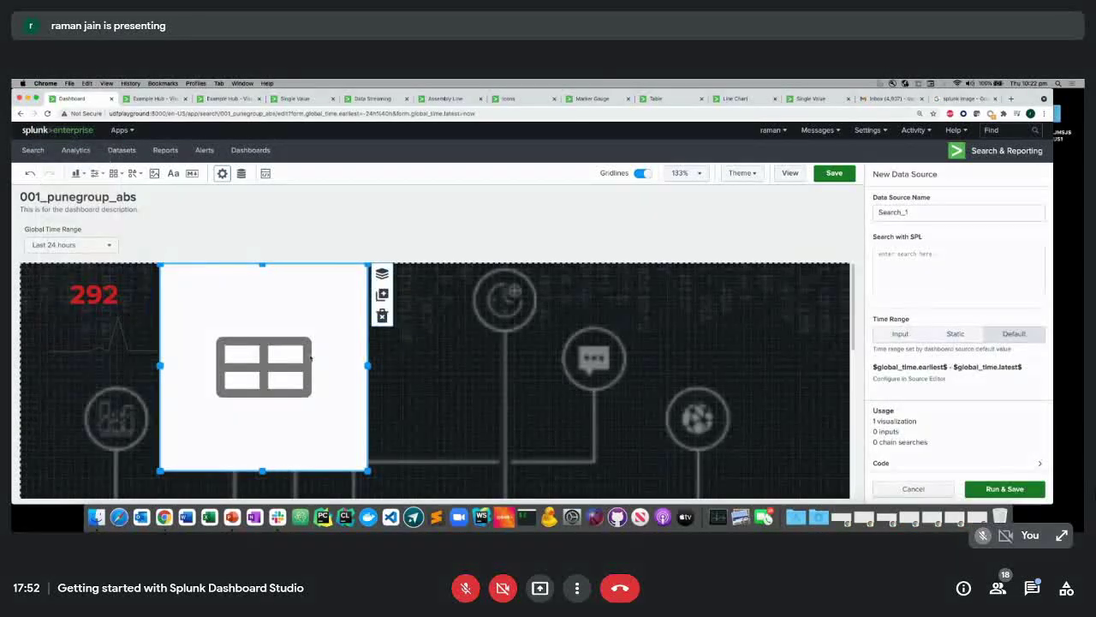
left_click_drag(367, 470, 375, 387)
left_click_drag(279, 314, 480, 372)
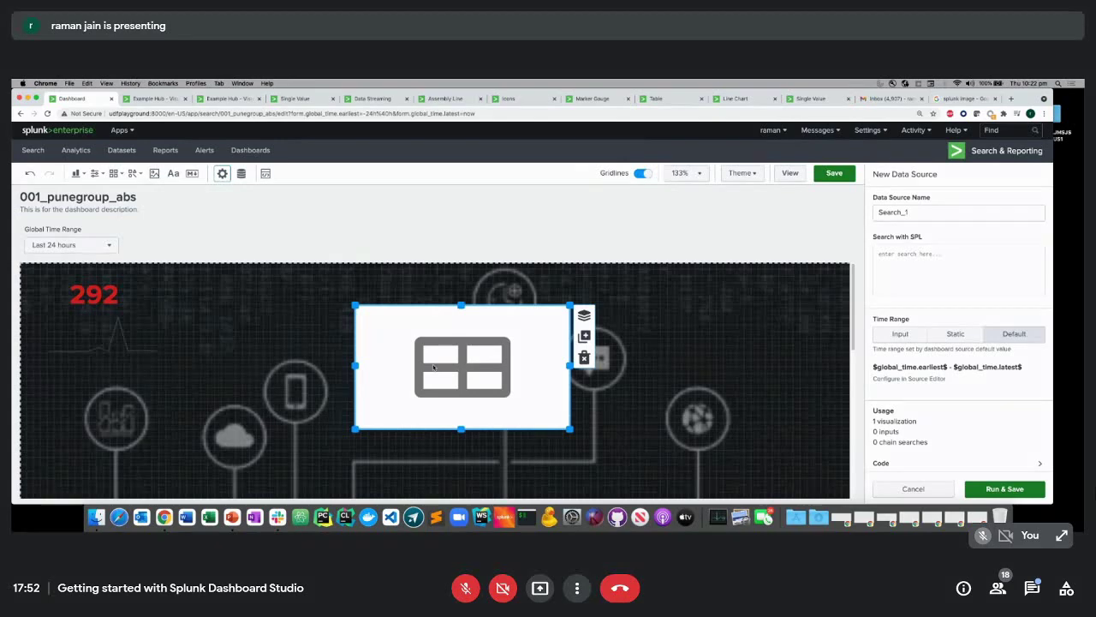
- Set the MS1_Businessob1 search as the table's primary data source
left_click(631, 388)
left_click(531, 394)
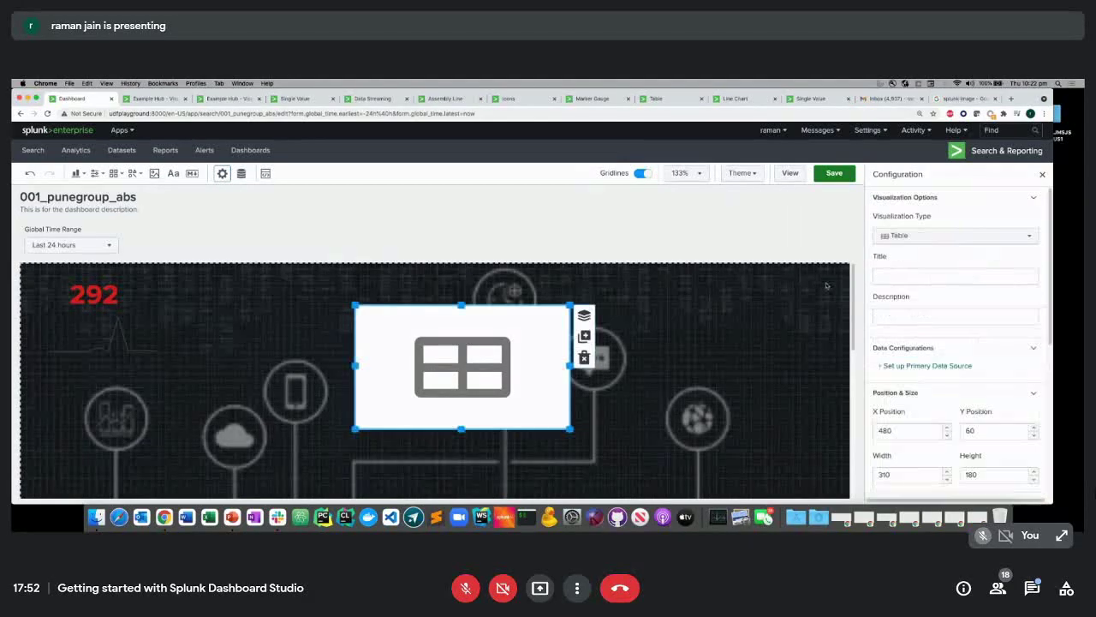
left_click(933, 369)
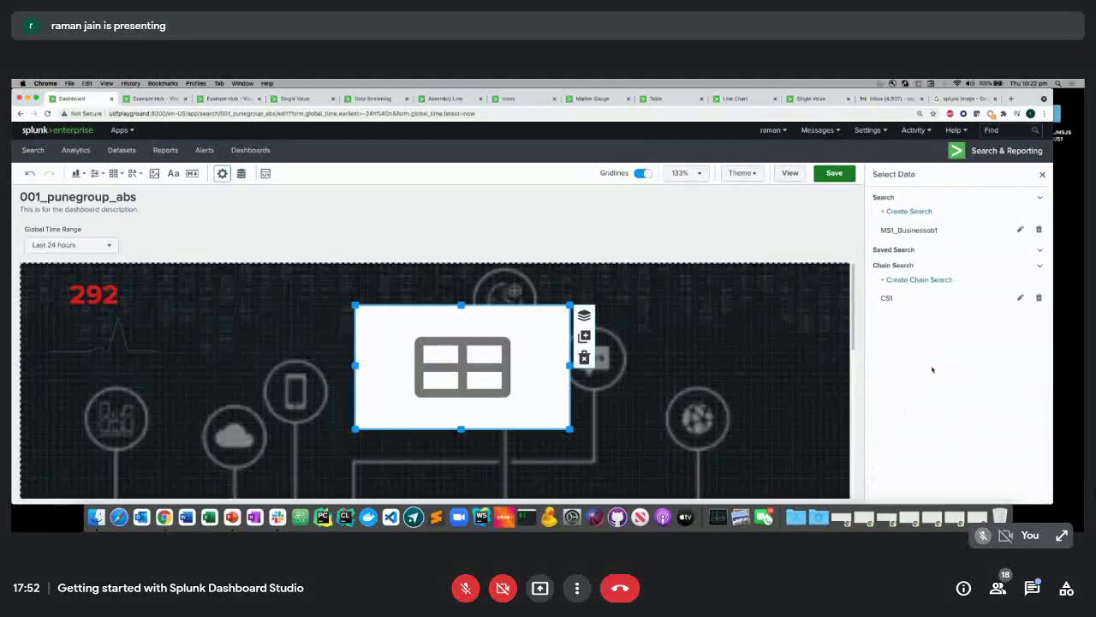
left_click(910, 231)
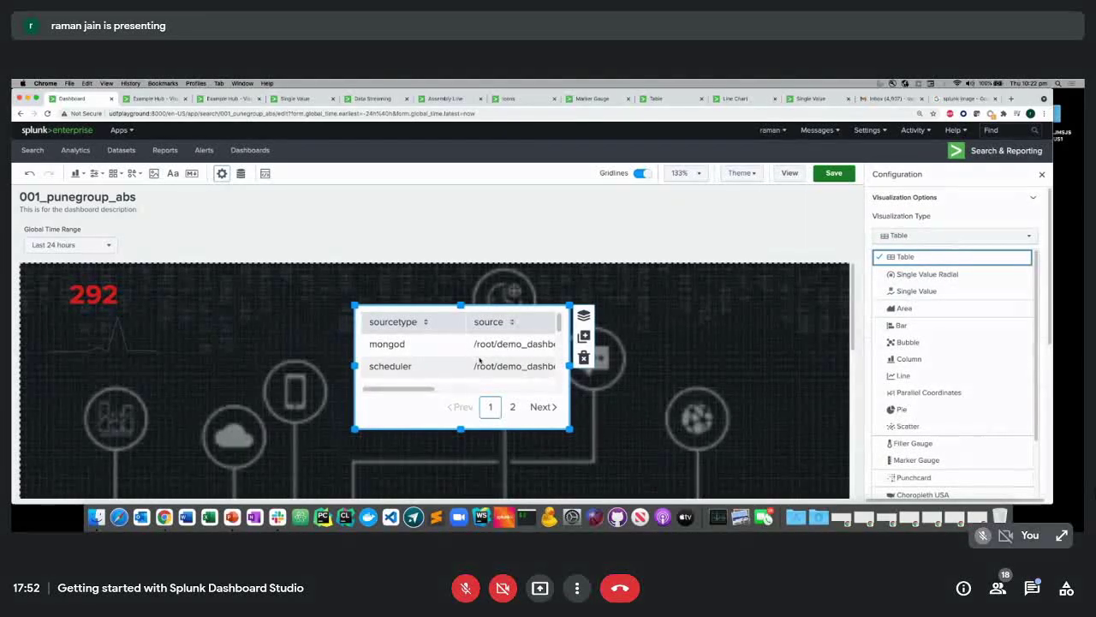
- Reposition the table to X 220, Y 50 and widen it on both sides to a width of 830
left_click_drag(420, 391, 489, 385)
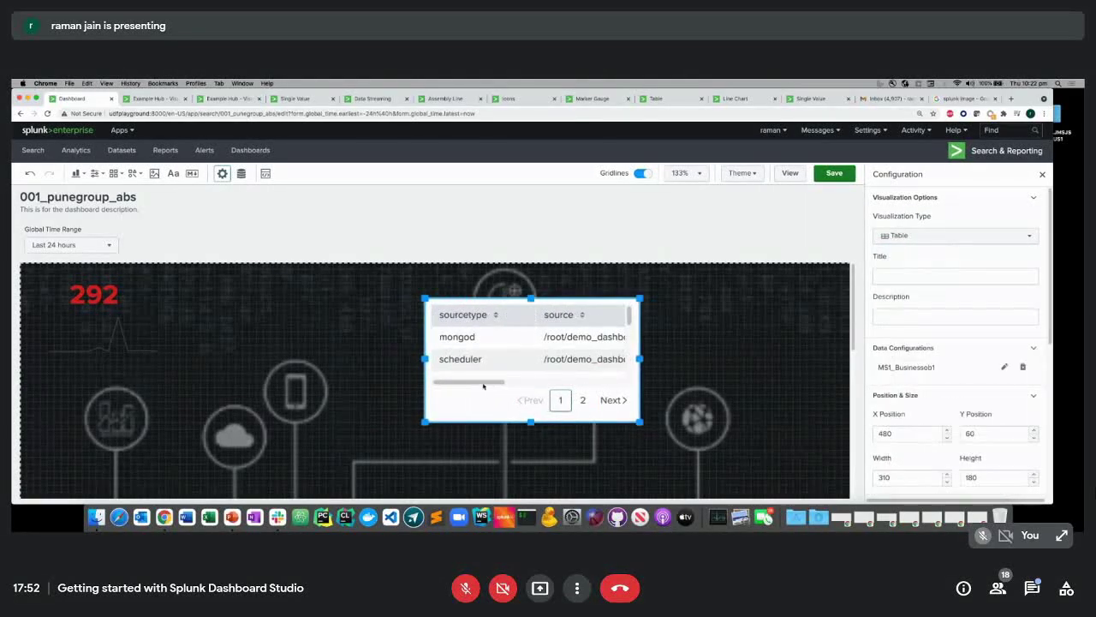
left_click_drag(358, 349, 173, 358)
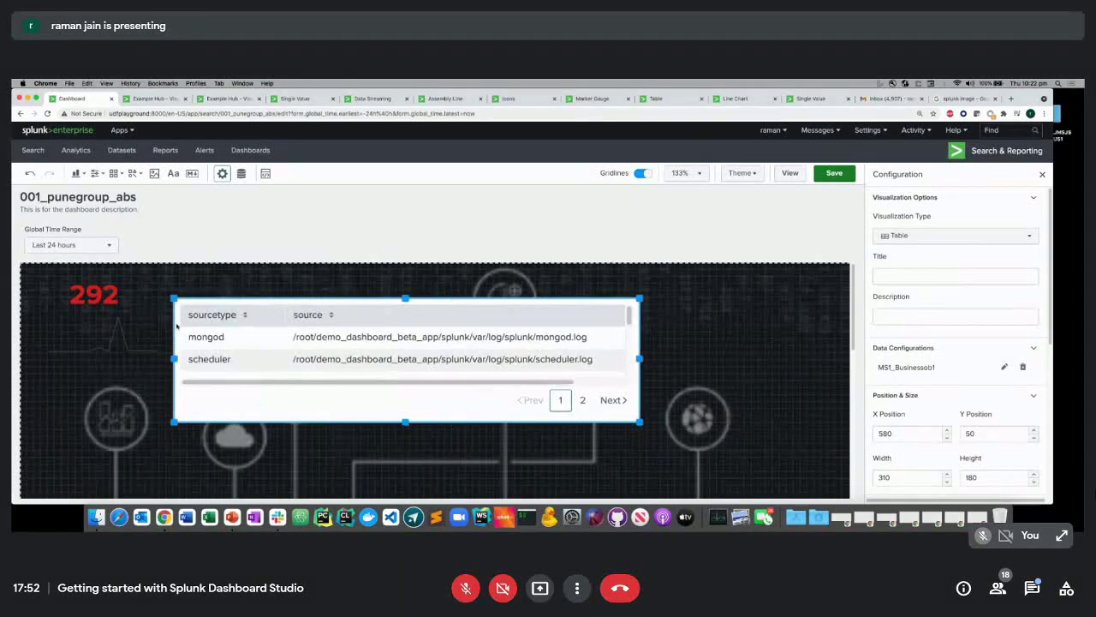
left_click_drag(640, 361, 753, 360)
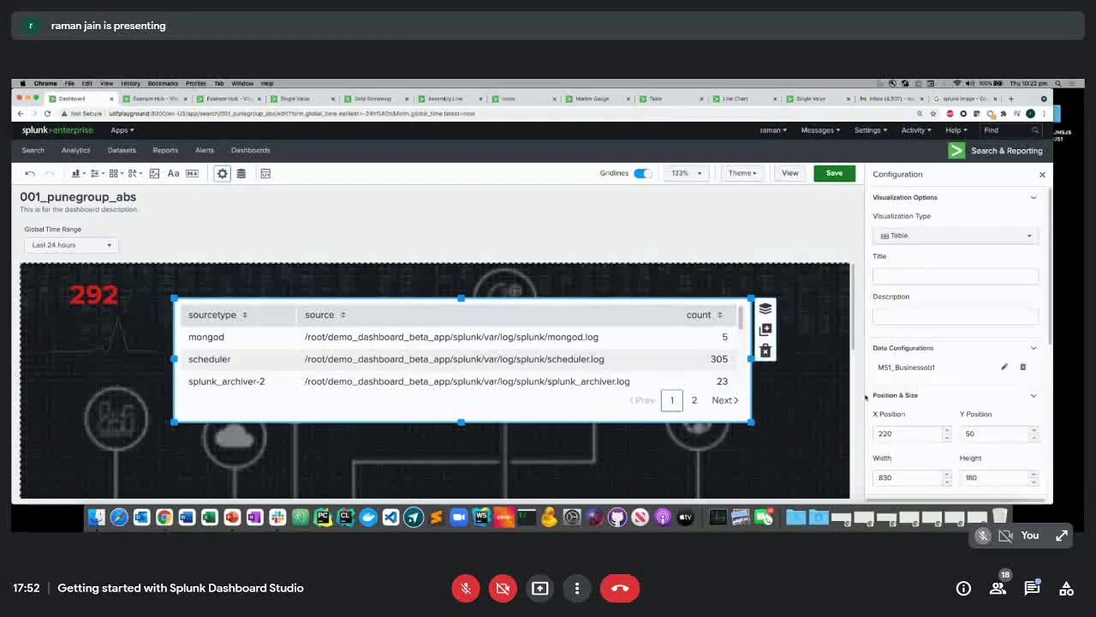
- Turn on row numbers for the table and increase its height to about 240
scroll(928, 451, "down", 3)
scroll(927, 450, "down", 2)
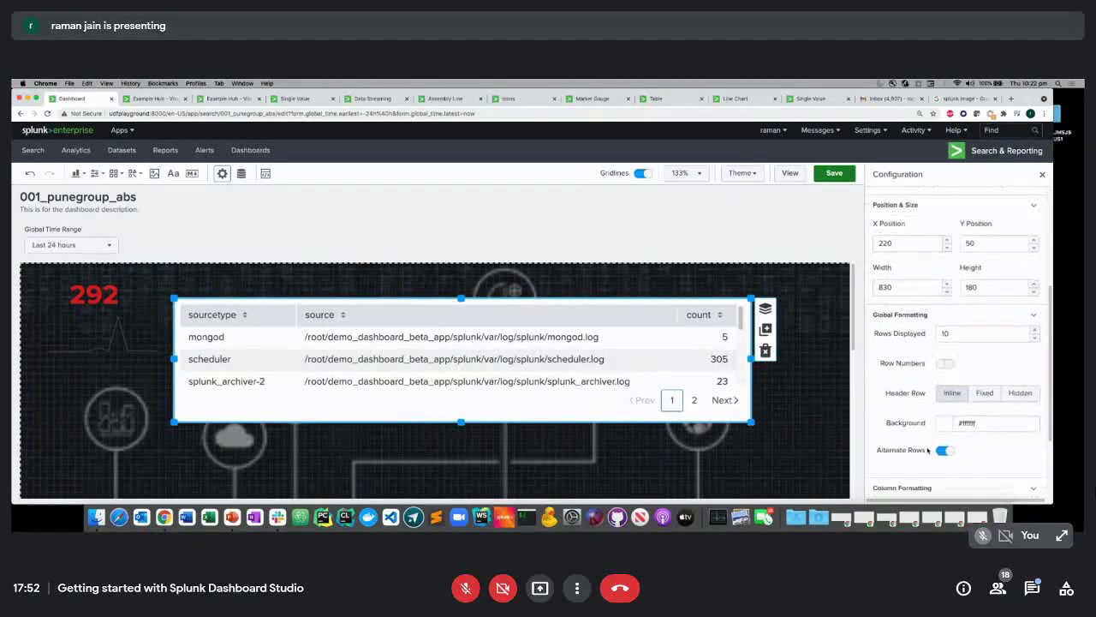
left_click(968, 332)
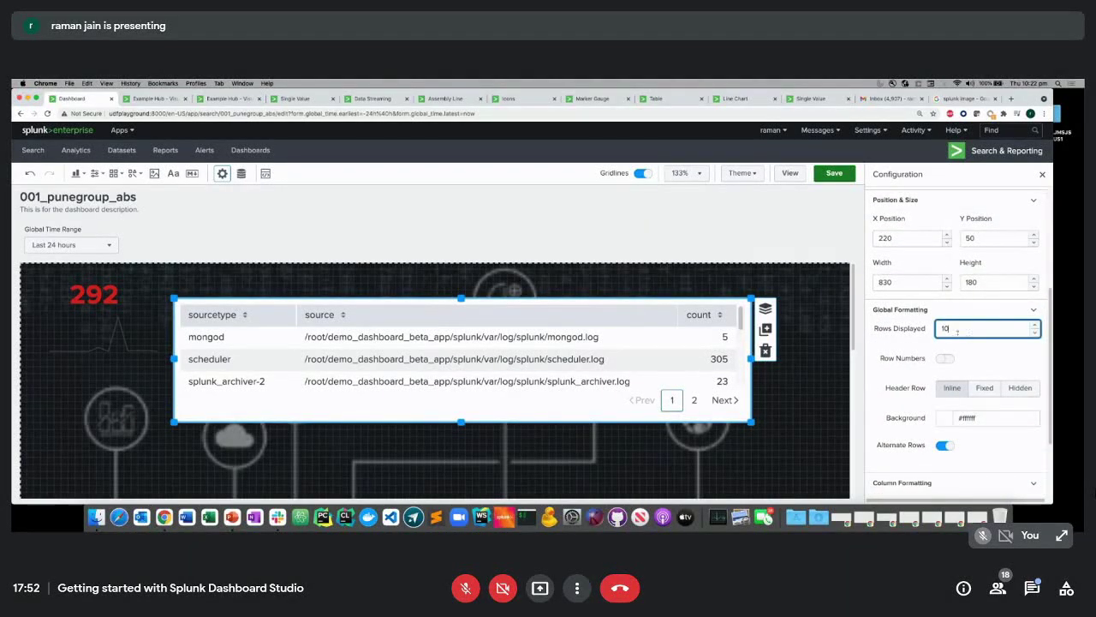
left_click(945, 359)
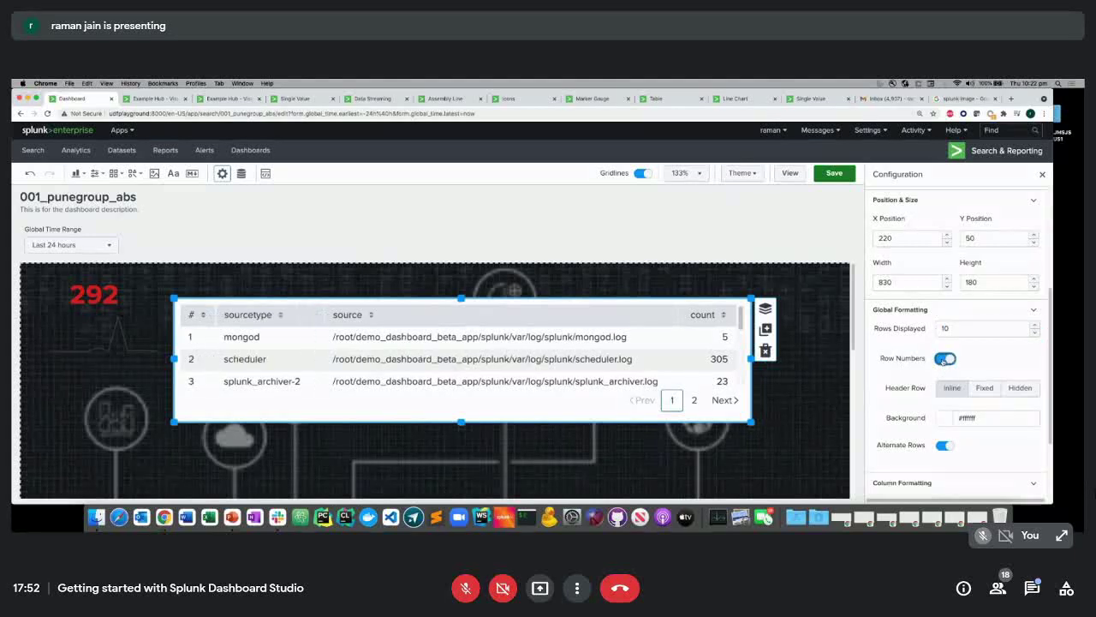
scroll(945, 361, "down", 5)
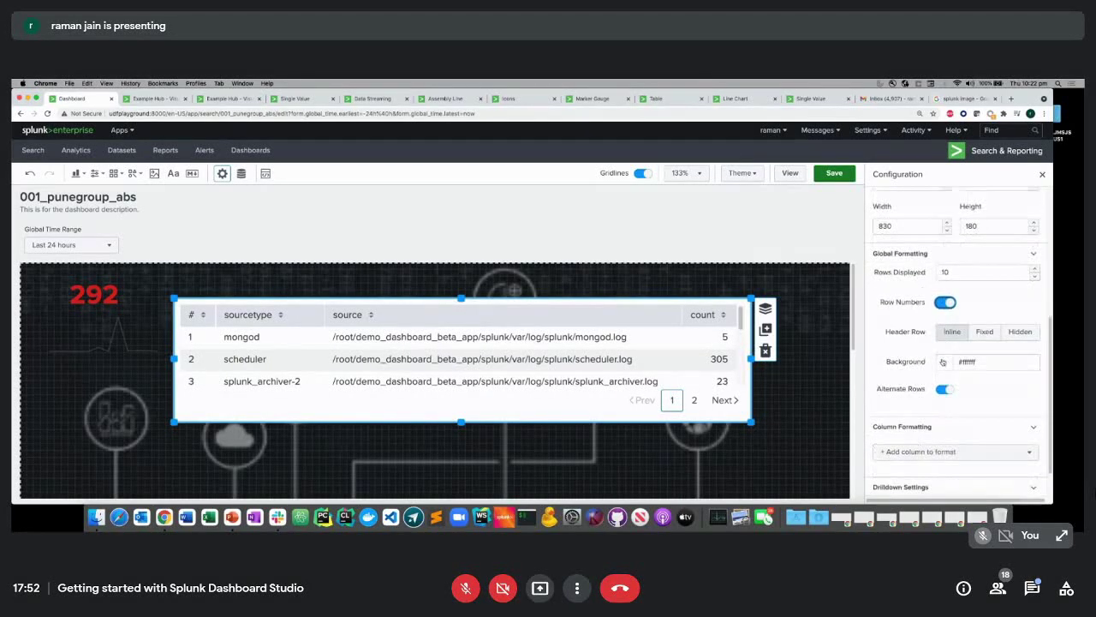
left_click_drag(466, 424, 466, 463)
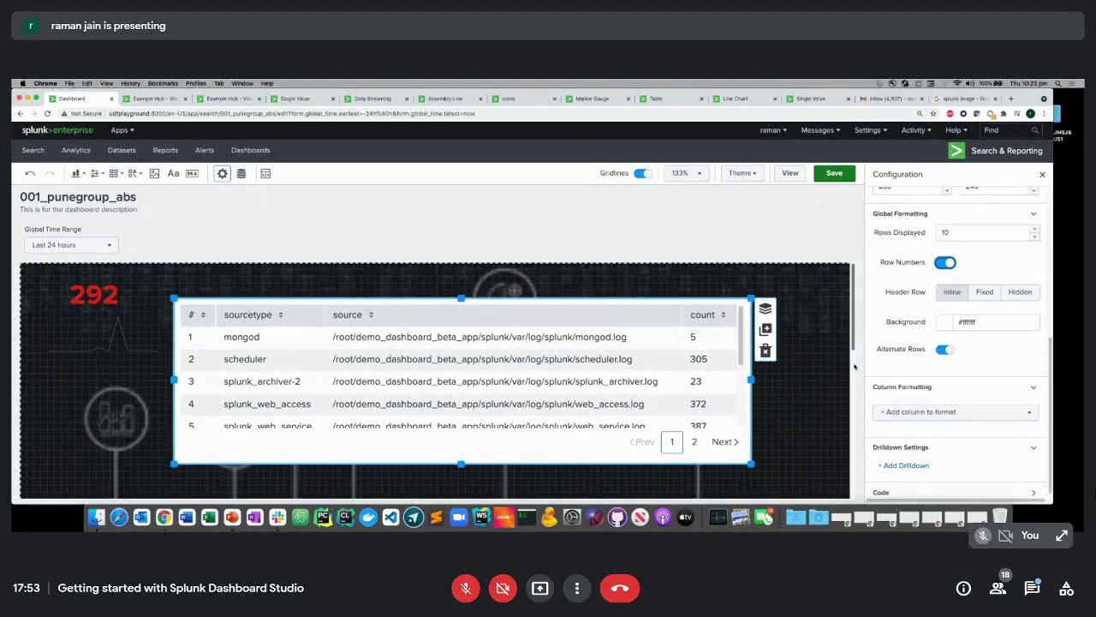
- Add the numeric count column to the table's column formatting
left_click(943, 413)
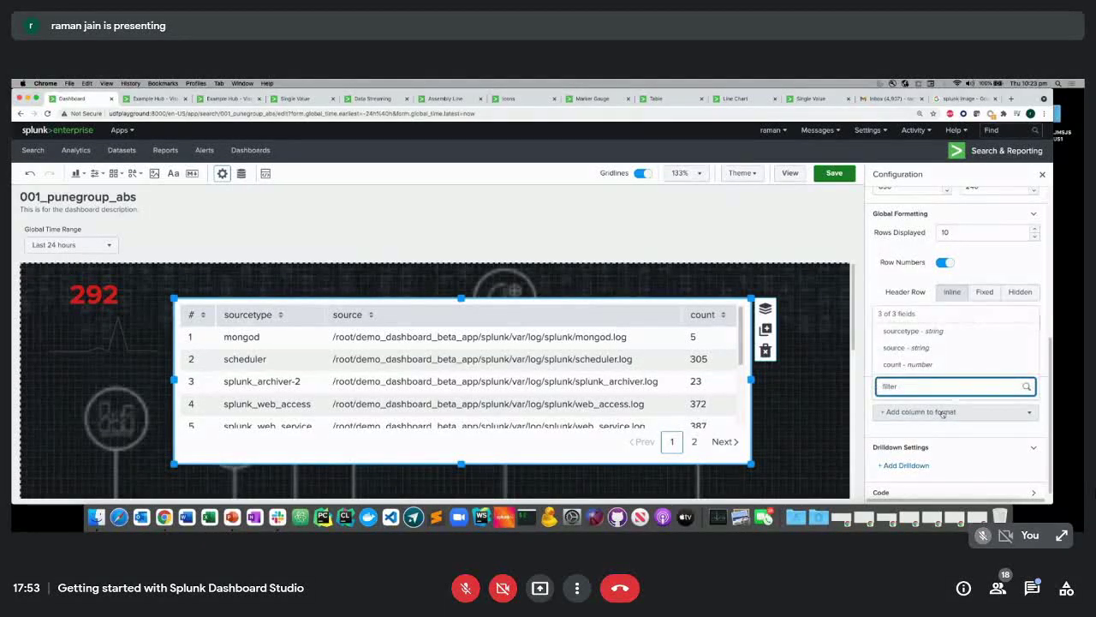
left_click(909, 427)
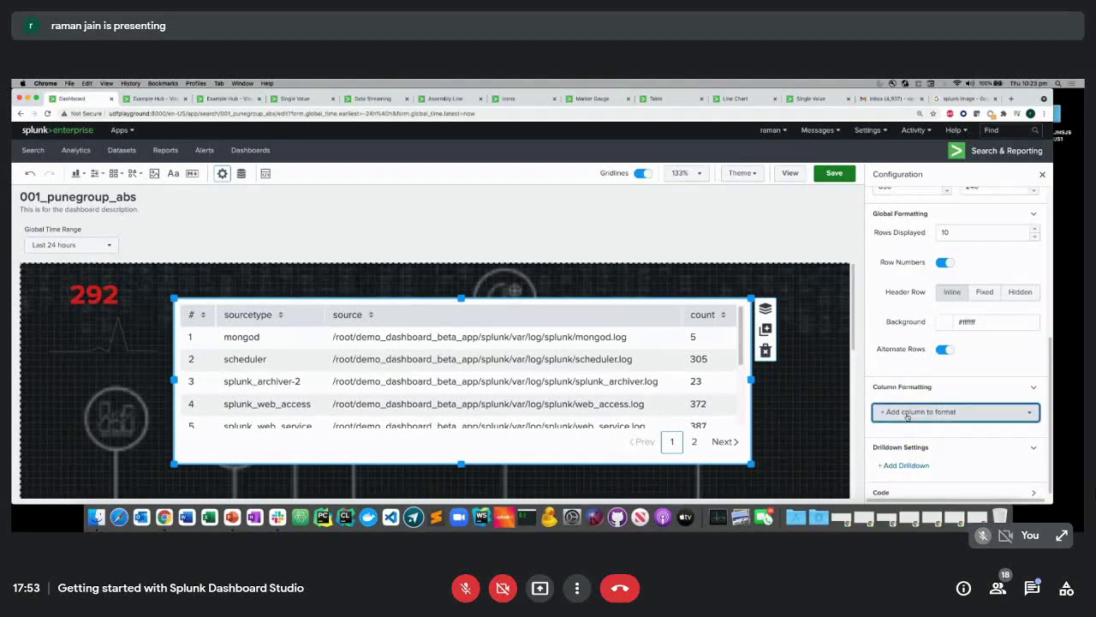
left_click(908, 415)
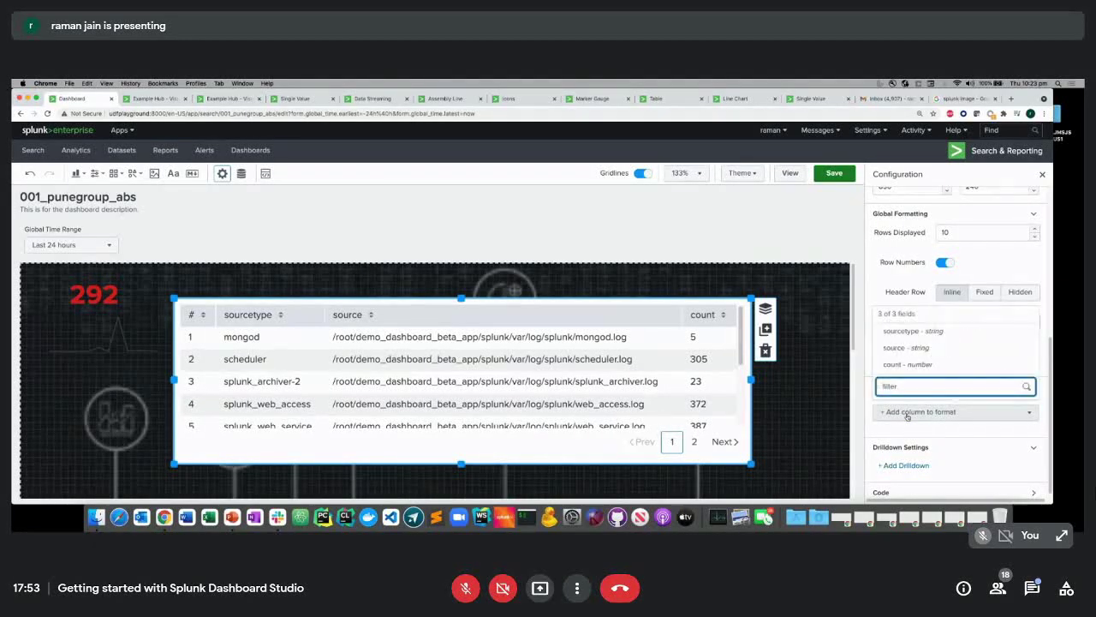
left_click(896, 364)
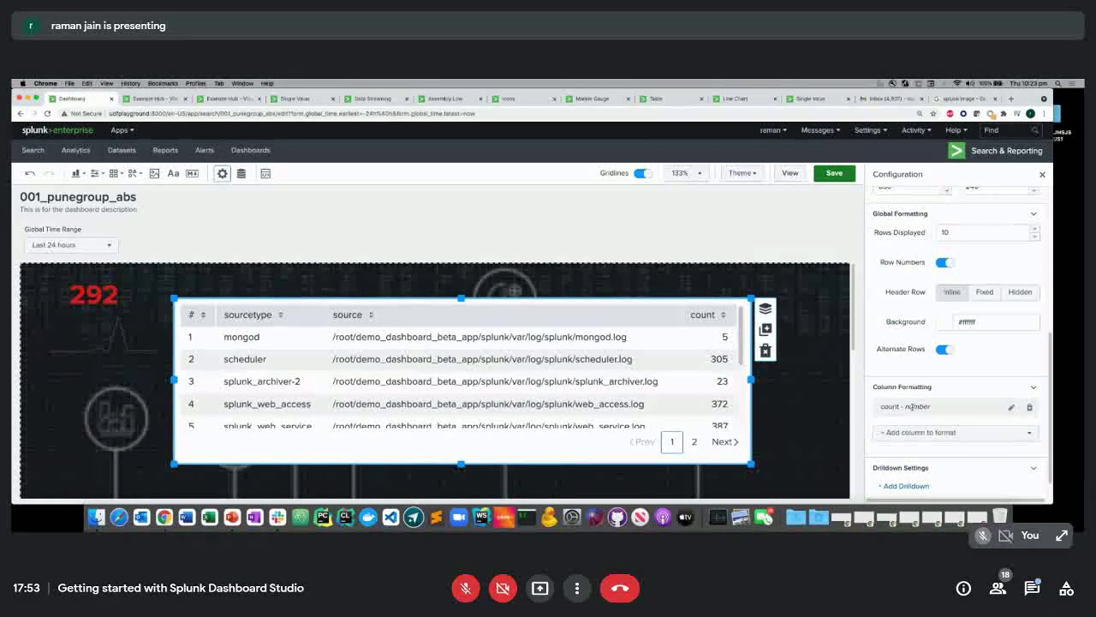
- Format the count column with the unit label "no", precision 0 and thousand separators on
left_click(1011, 406)
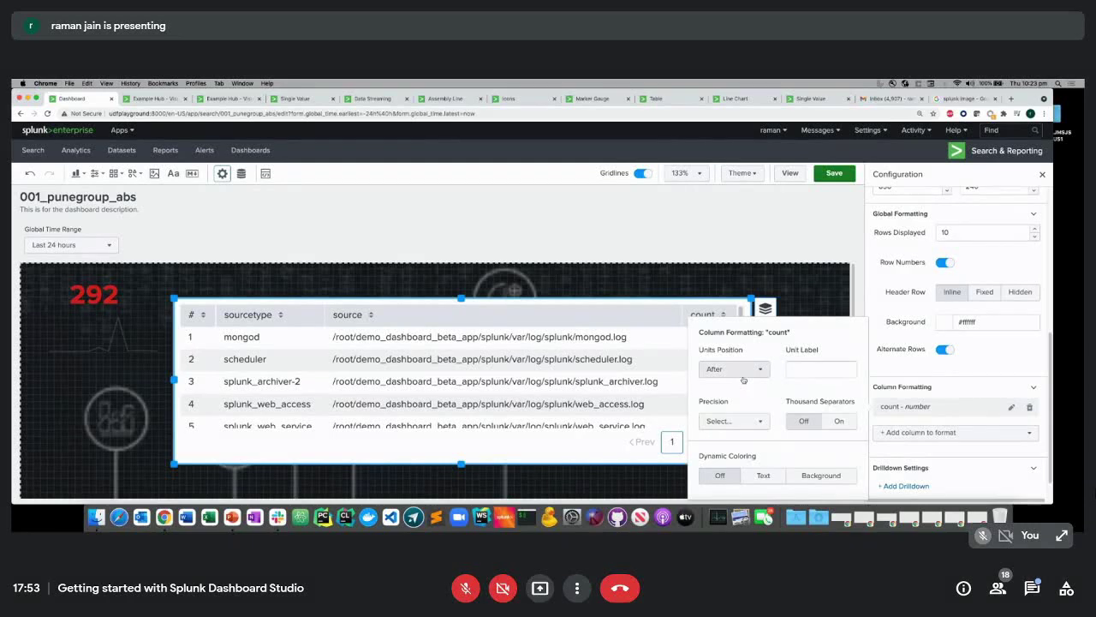
left_click(801, 368)
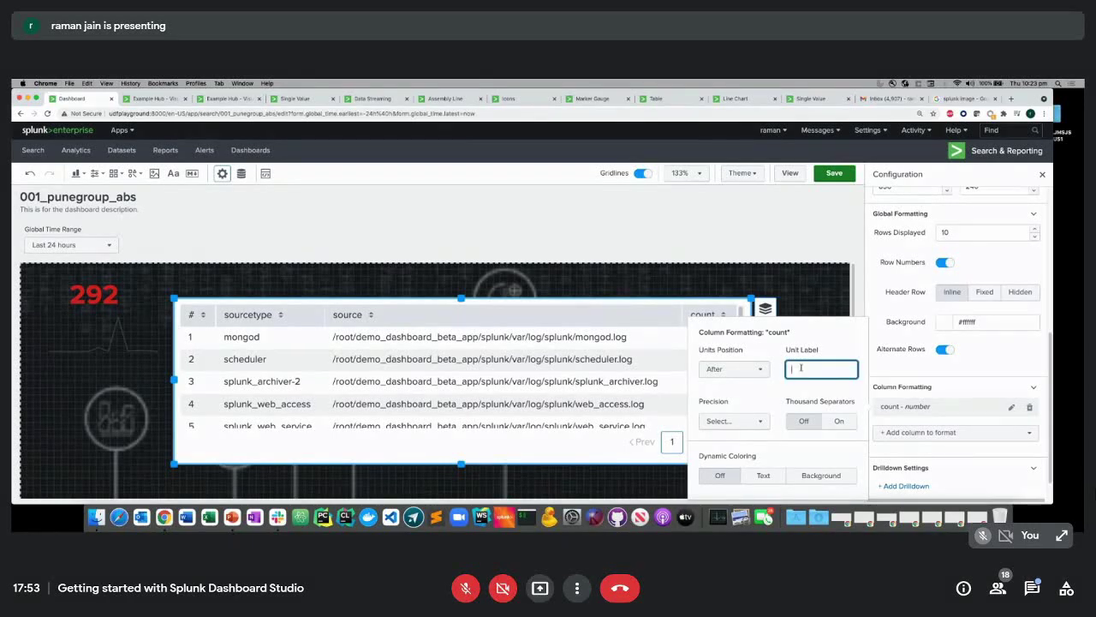
type("no")
left_click(731, 421)
left_click(694, 444)
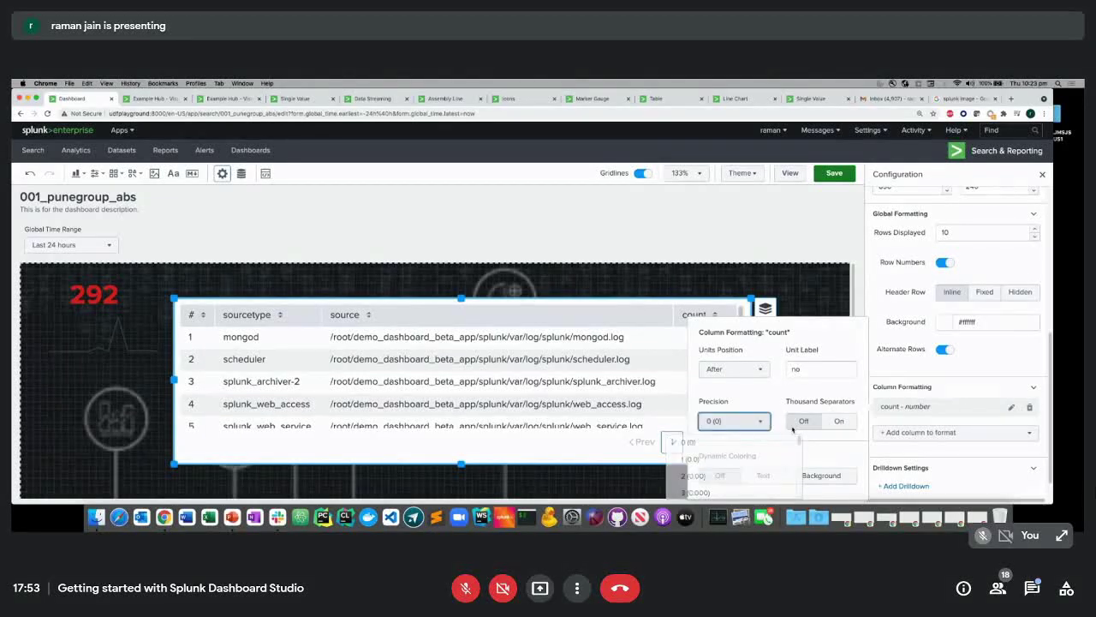
left_click(840, 421)
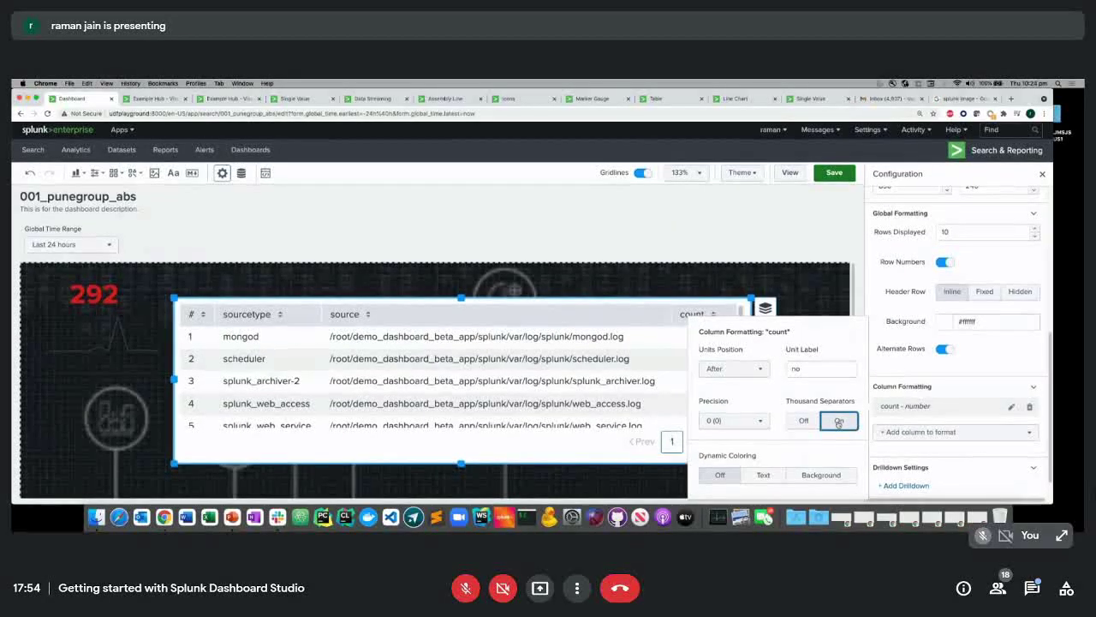
- Apply dynamic background coloring to the count column using the Light Colors preset palette, and close the column formatting
left_click(814, 476)
scroll(812, 480, "up", 1)
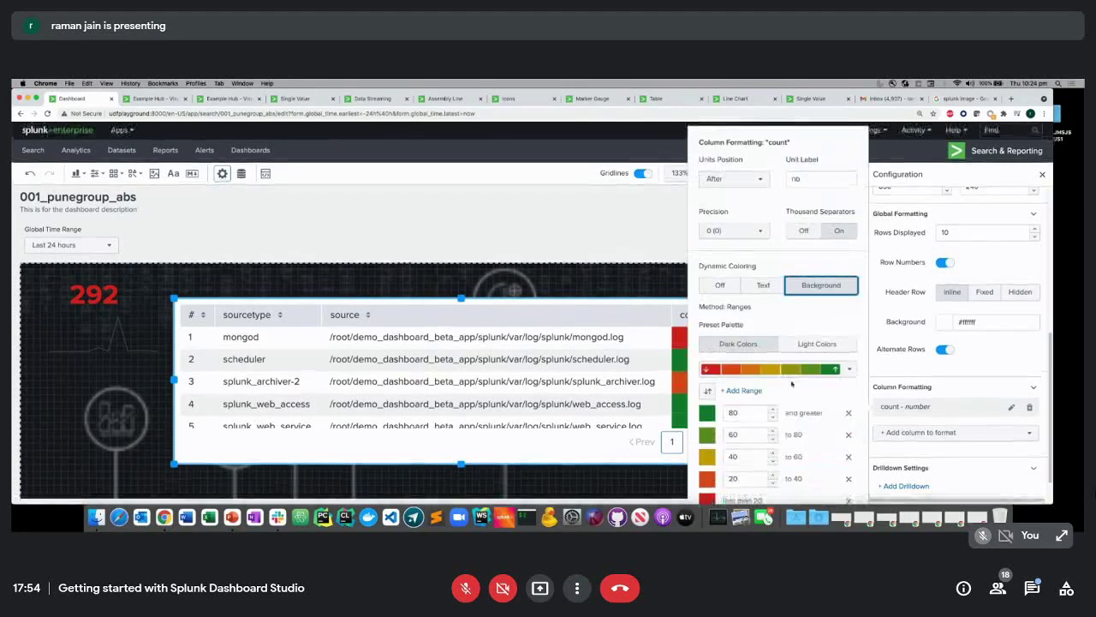
left_click(758, 372)
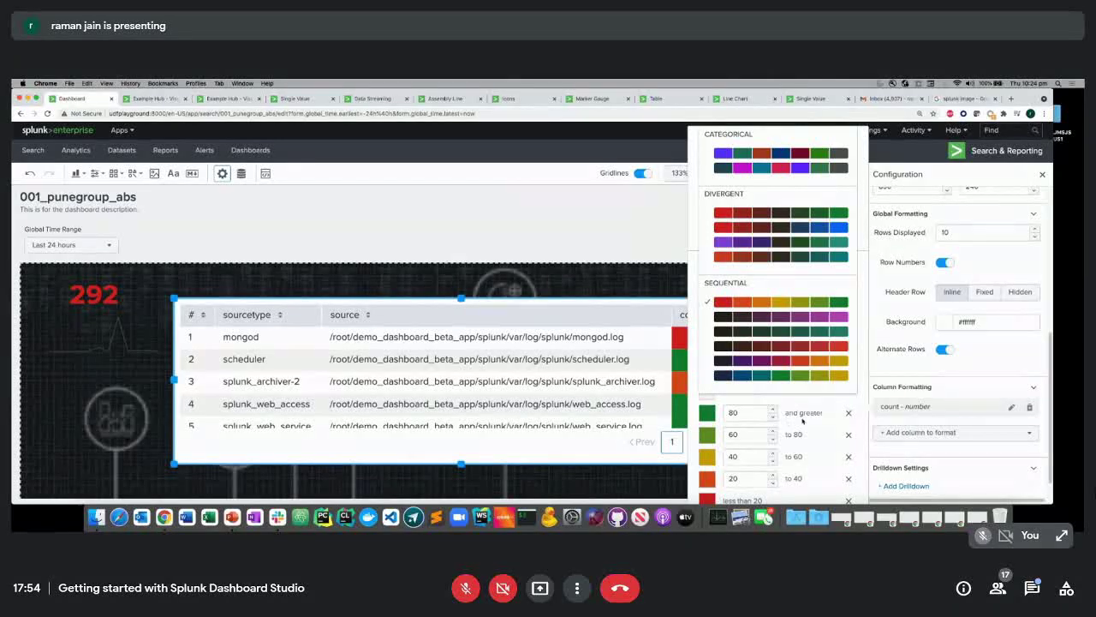
left_click(798, 431)
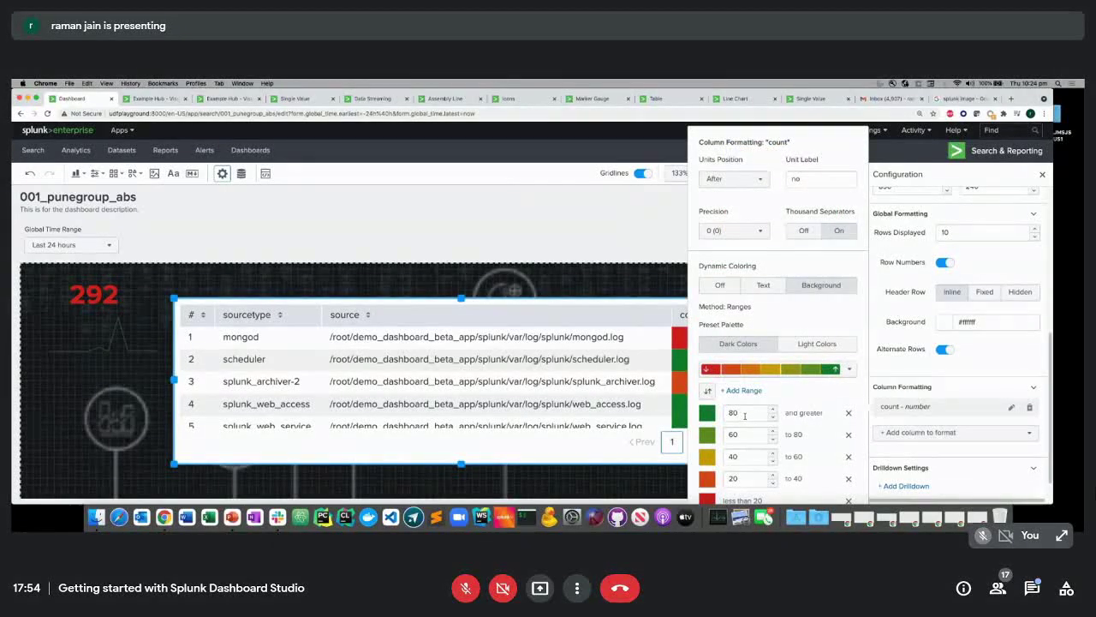
left_click(817, 343)
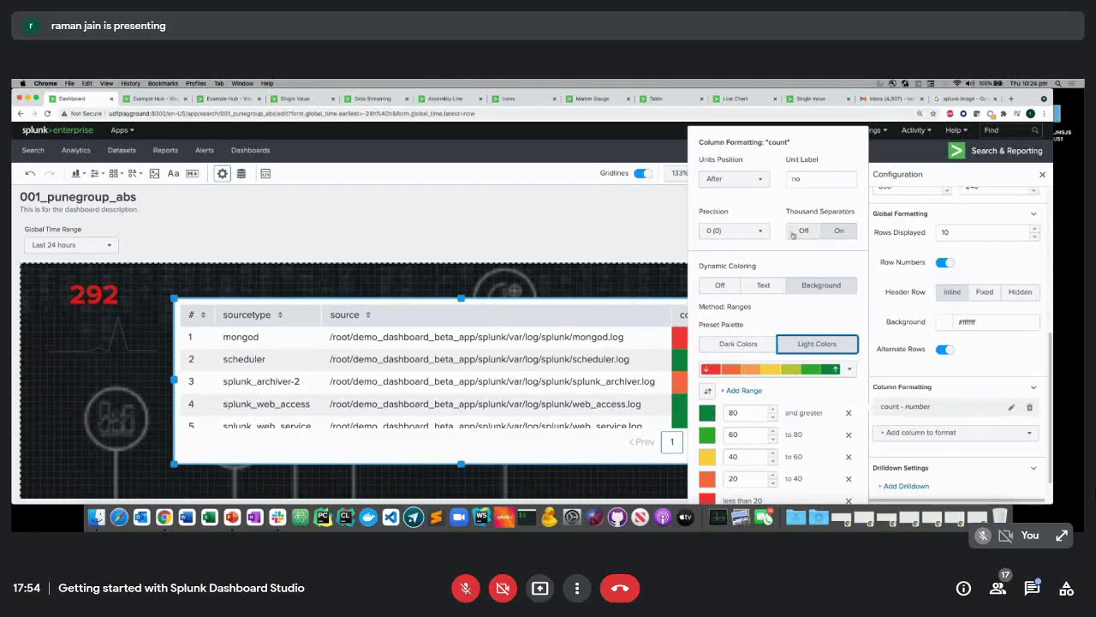
left_click(617, 400)
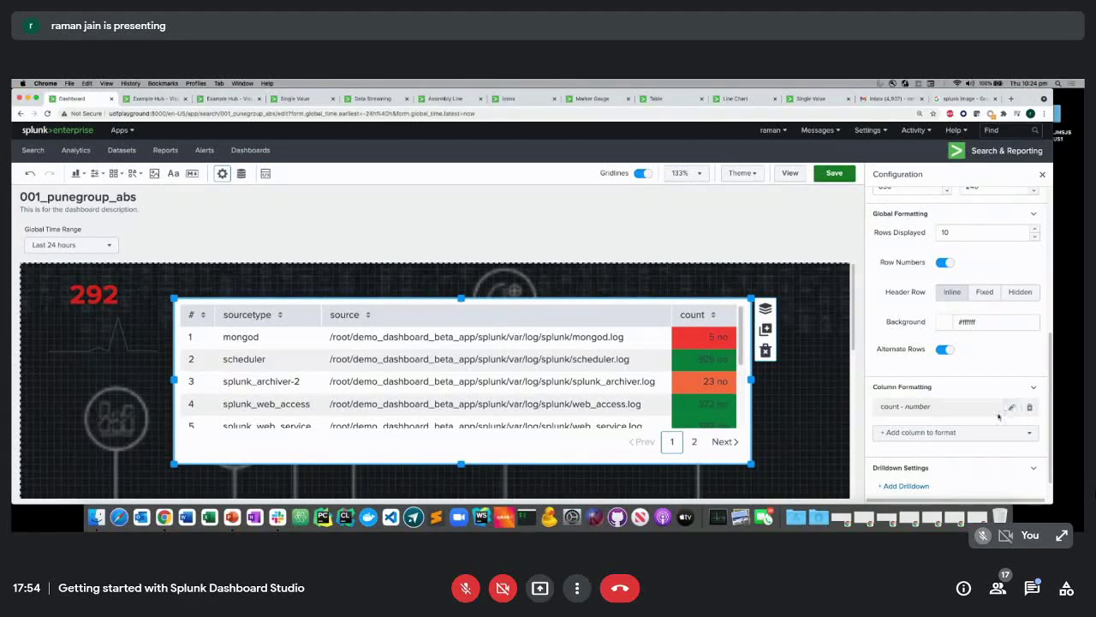
- Shrink the table to about 640 by 120 and deselect it
scroll(998, 416, "down", 1)
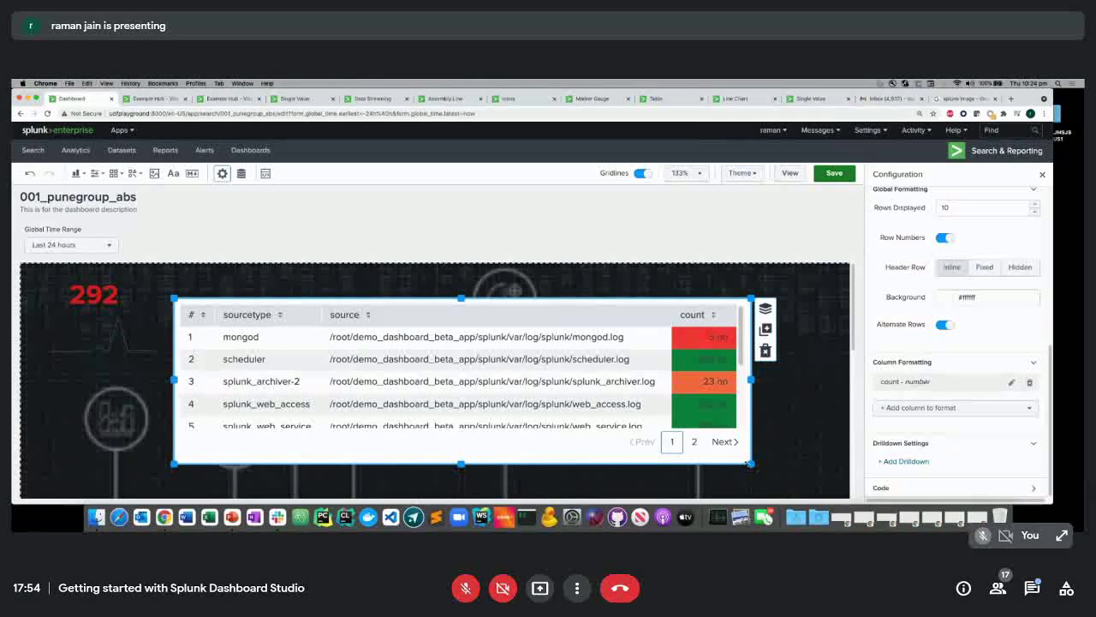
left_click_drag(692, 460, 618, 381)
left_click(216, 230)
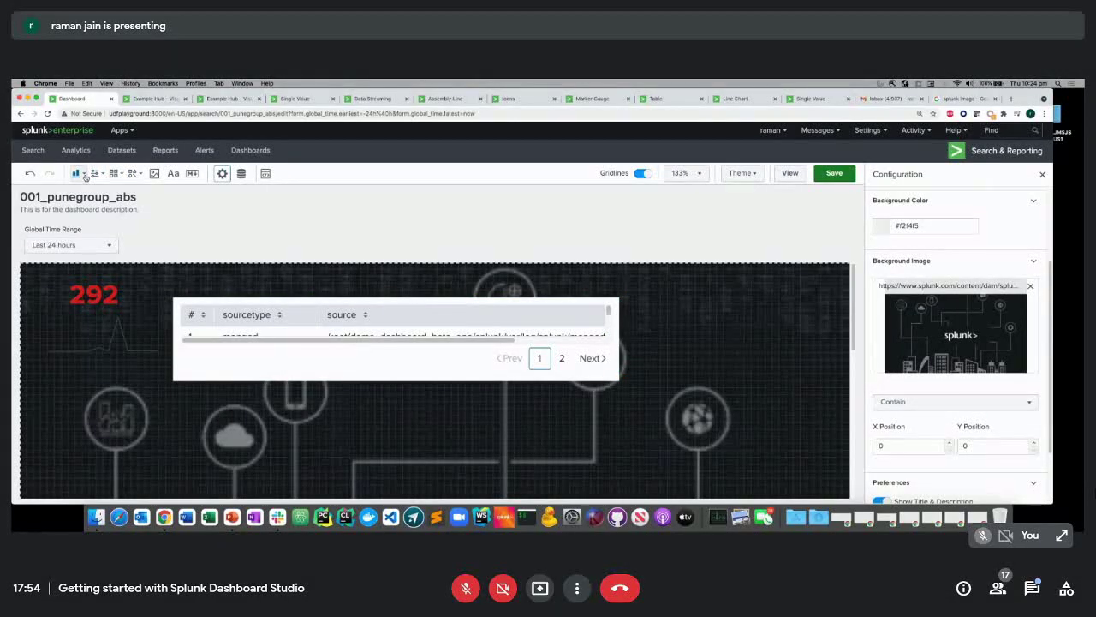
left_click(85, 175)
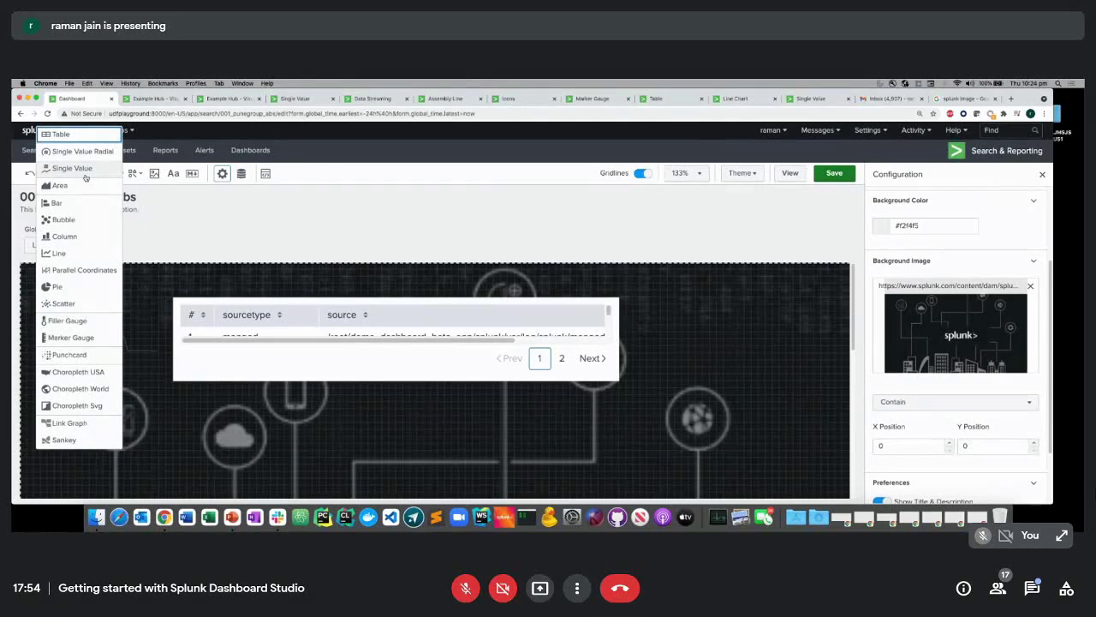
left_click(85, 176)
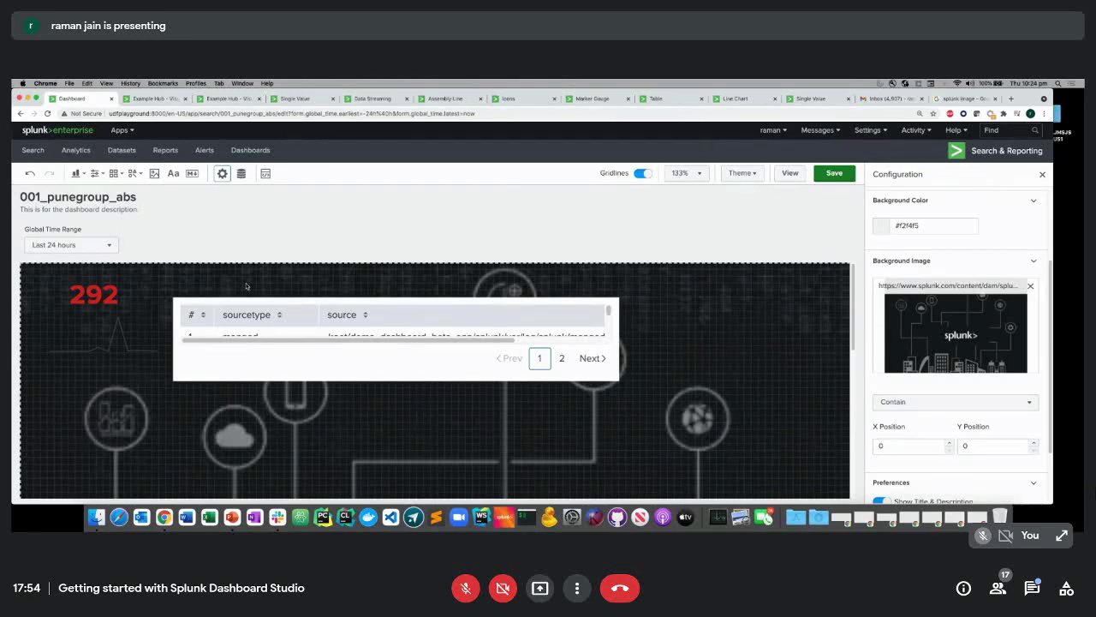
left_click(137, 175)
left_click(115, 174)
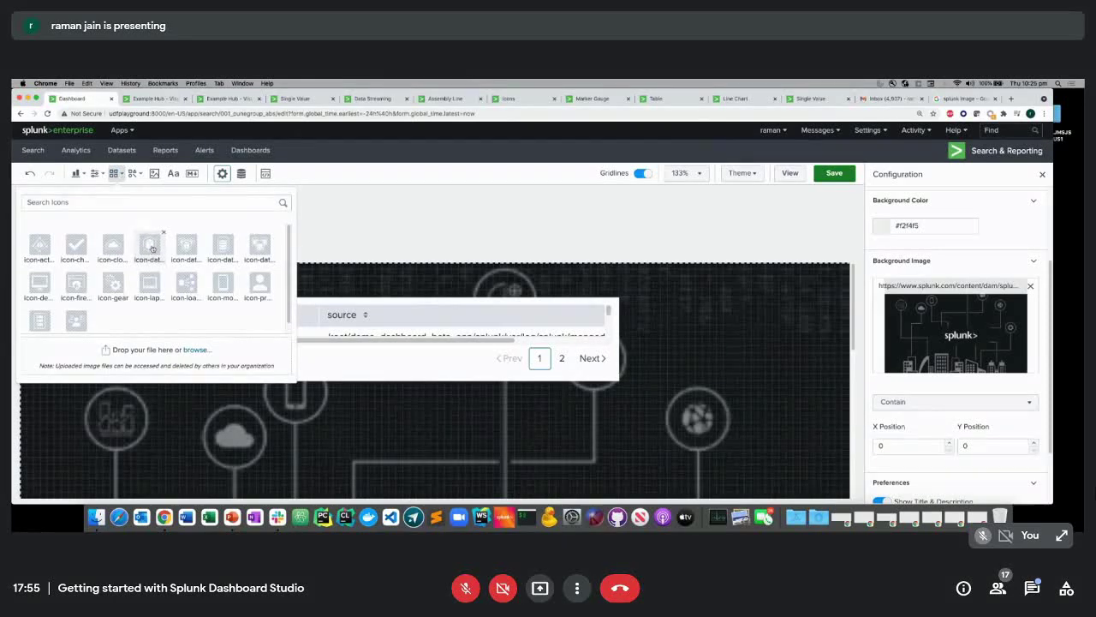
left_click(707, 318)
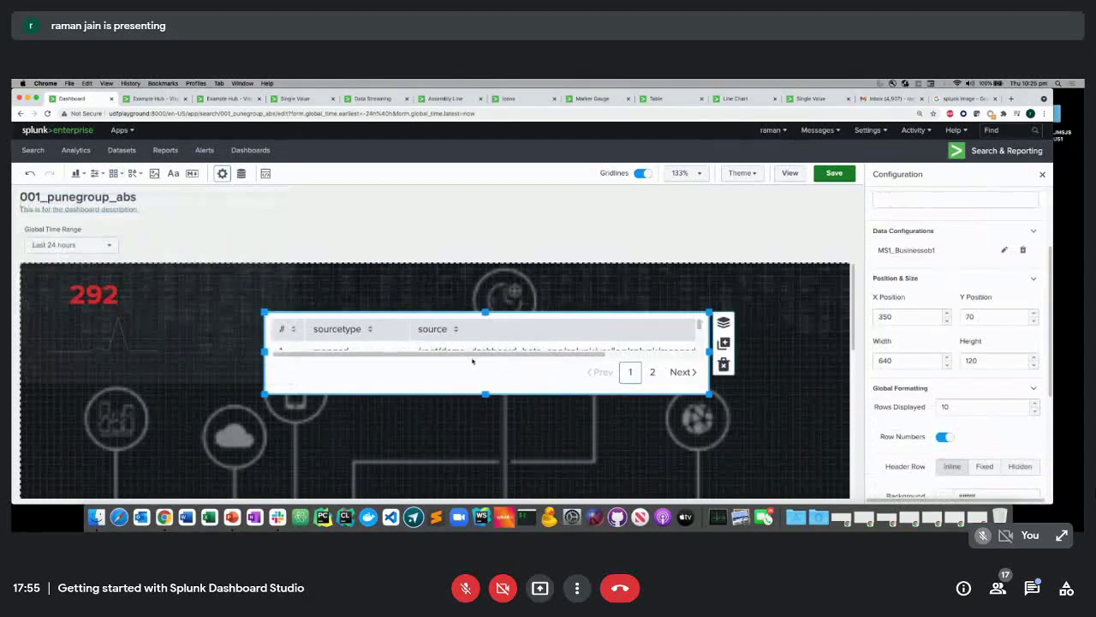
- Delete the table from the dashboard canvas
left_click(723, 365)
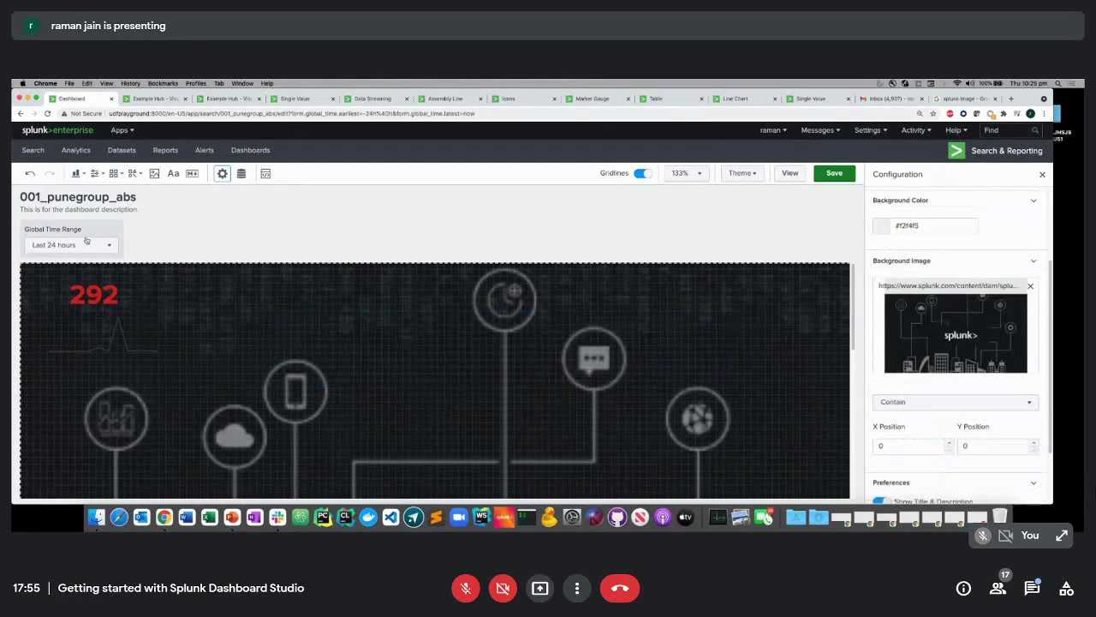
- Try to place the cloud icon on the canvas and look through the available dashboard icons
left_click(97, 174)
left_click(116, 173)
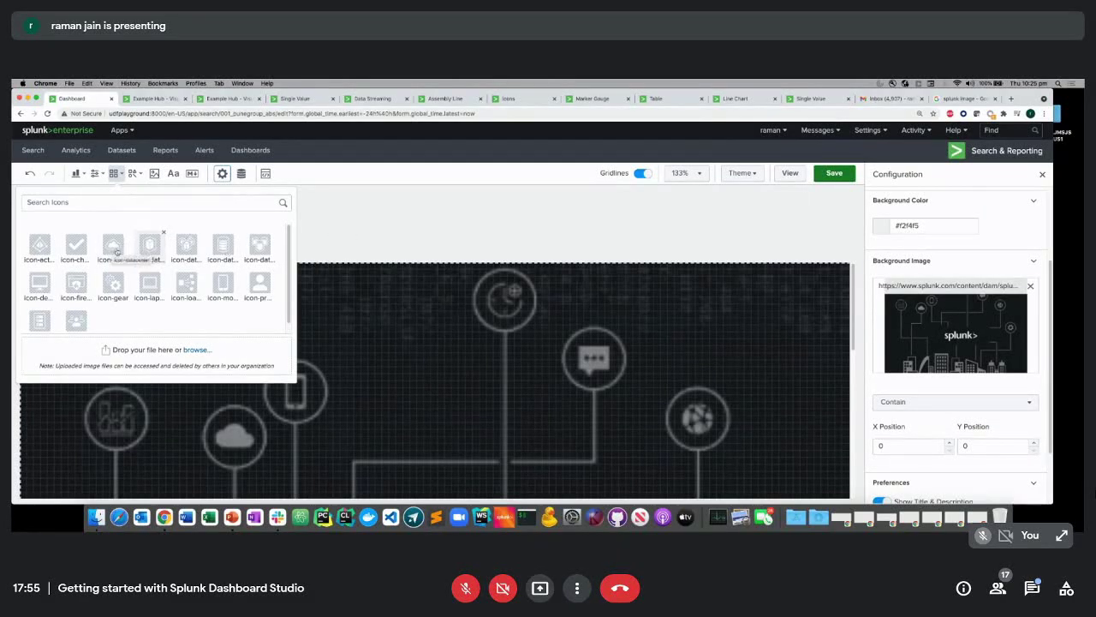
left_click_drag(121, 251, 390, 360)
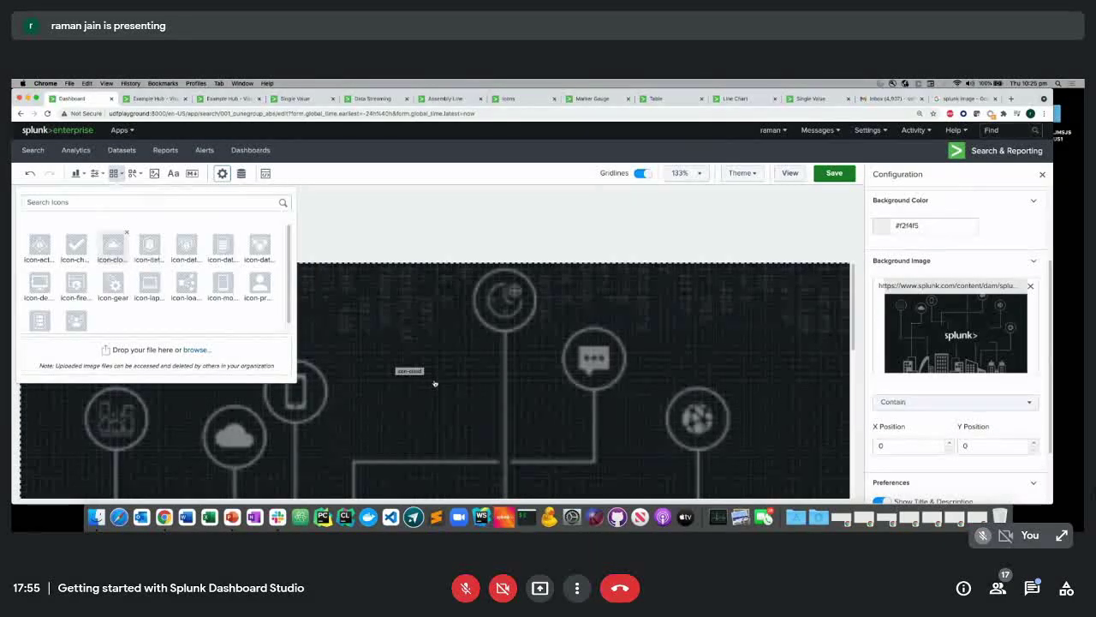
left_click(320, 255)
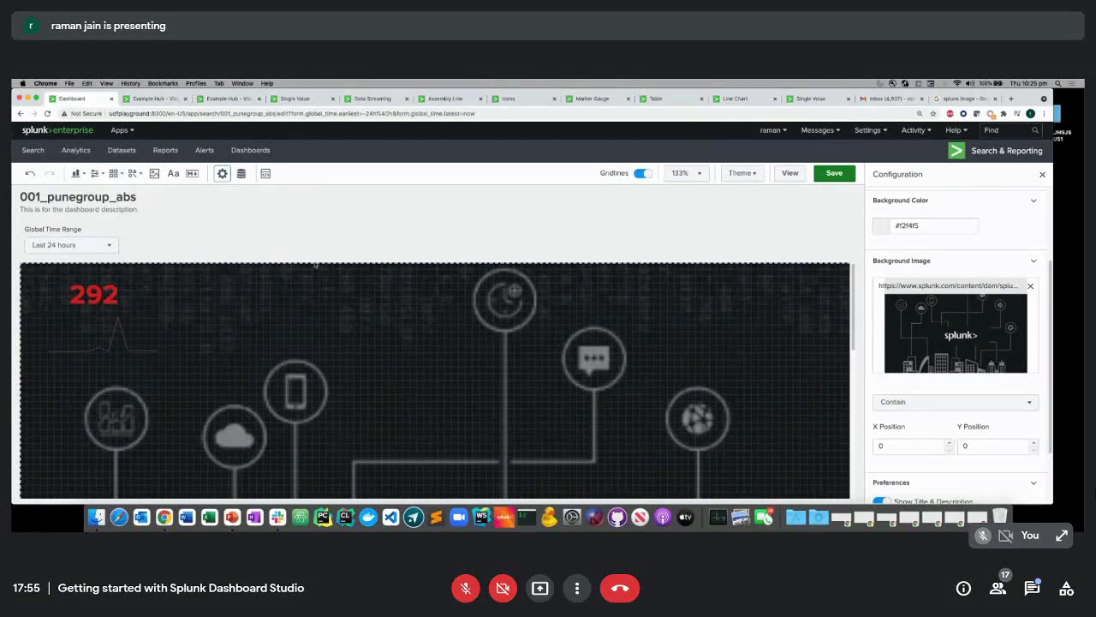
scroll(305, 282, "down", 5)
scroll(309, 348, "up", 2)
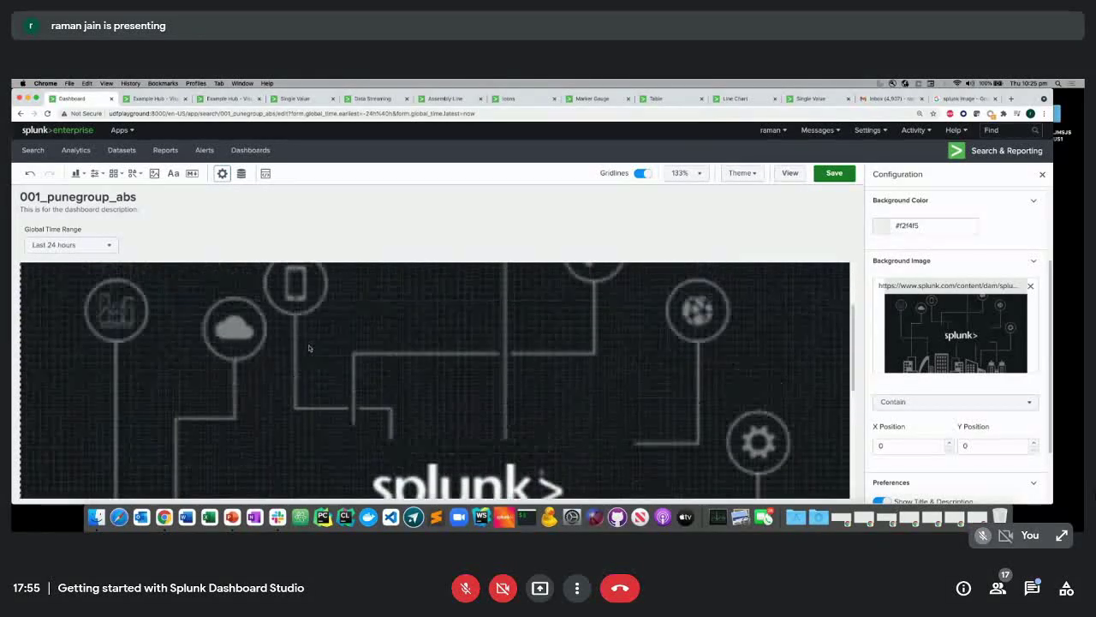
scroll(309, 348, "up", 2)
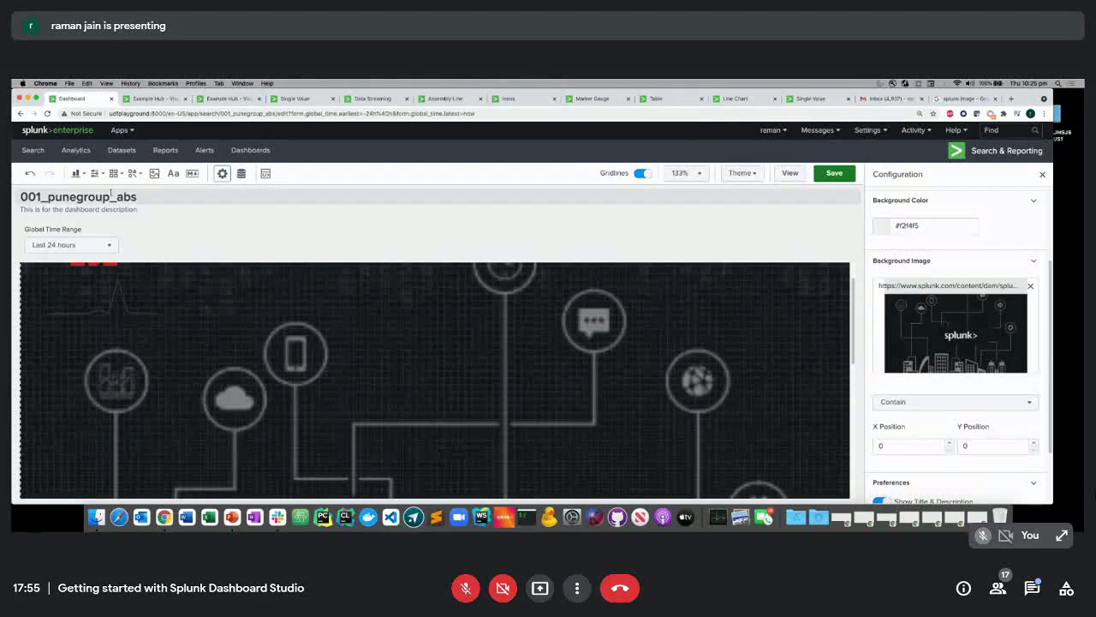
left_click(122, 175)
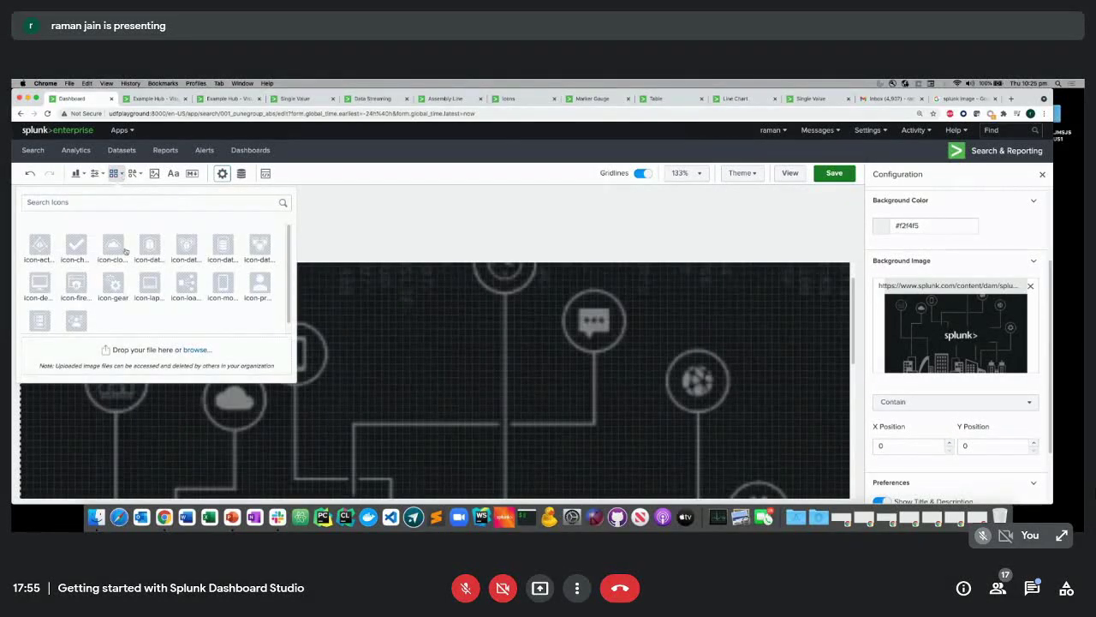
scroll(120, 291, "down", 1)
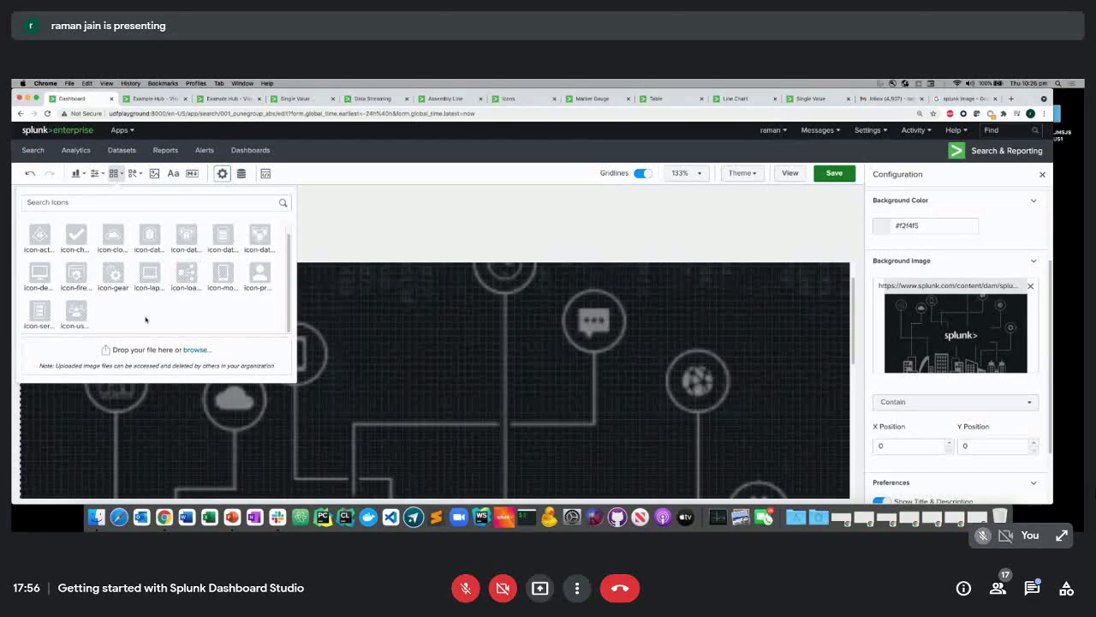
left_click(382, 235)
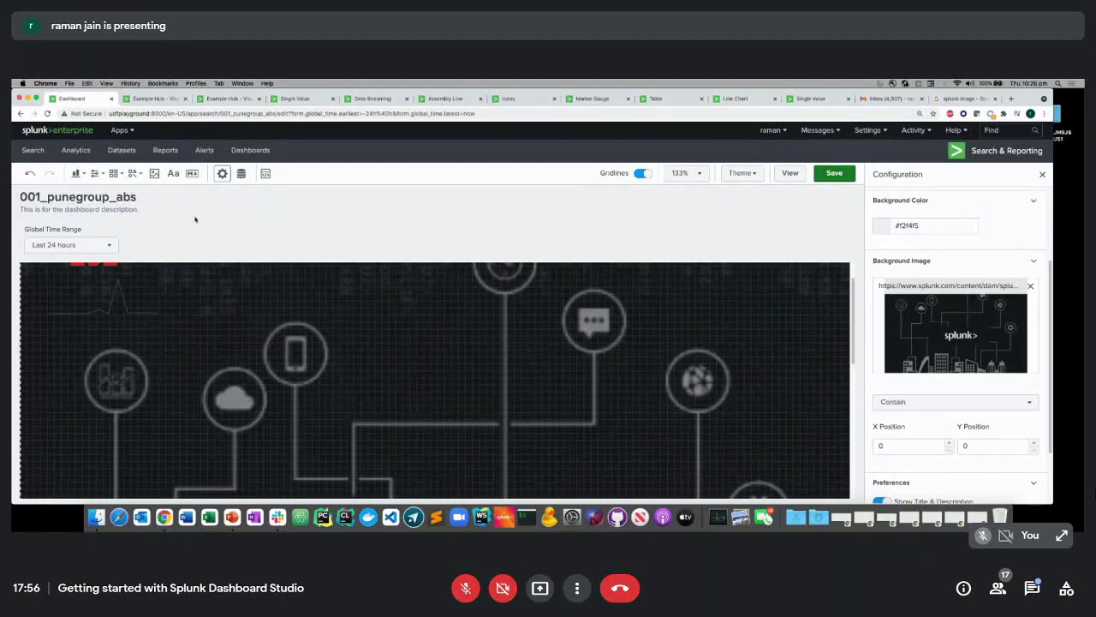
- Add a dropdown input beside the global time range and review its menu, default value and data source settings
left_click(102, 175)
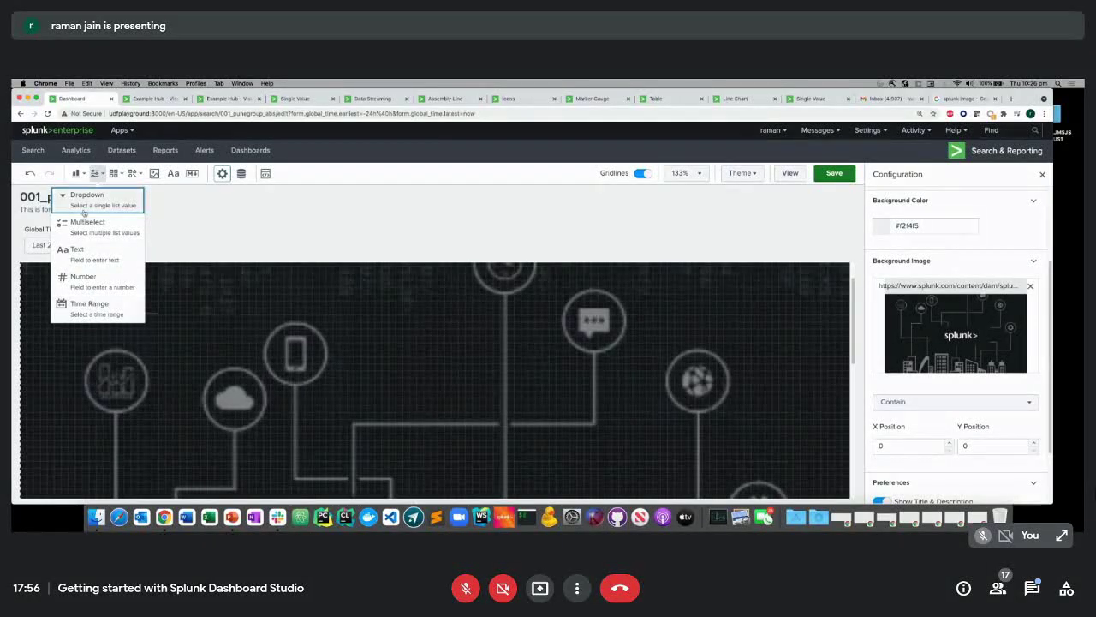
left_click(86, 199)
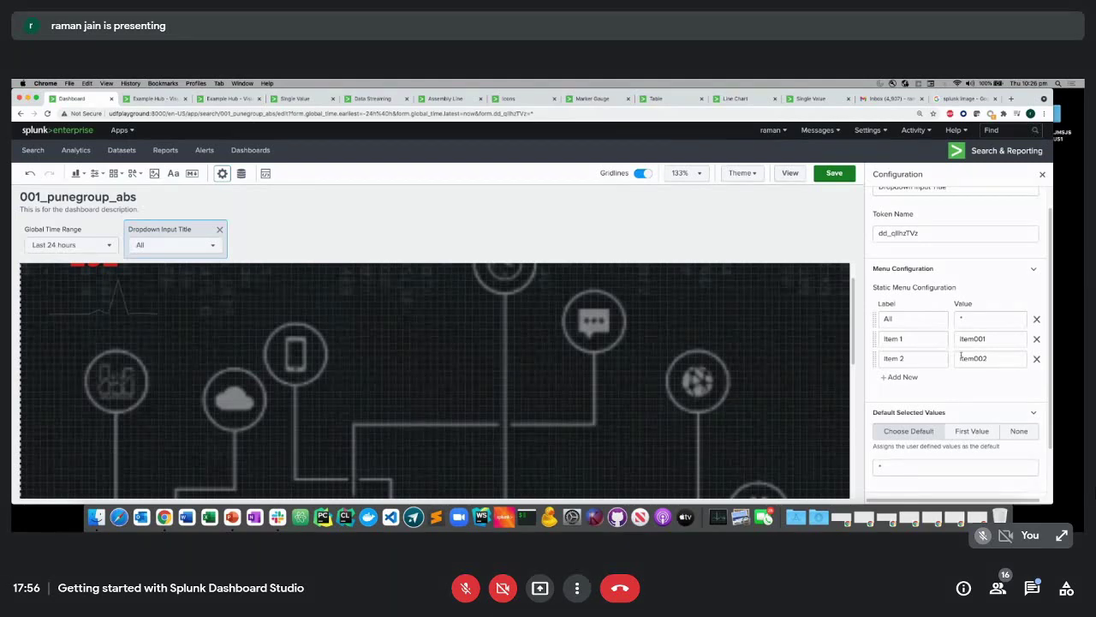
scroll(961, 354, "down", 2)
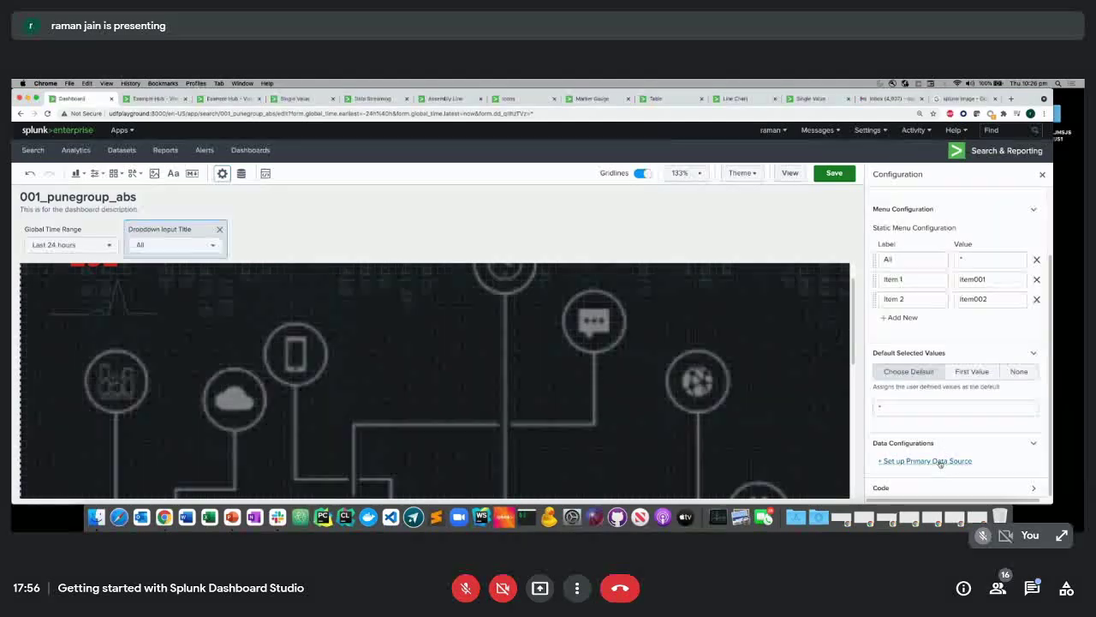
scroll(941, 463, "up", 2)
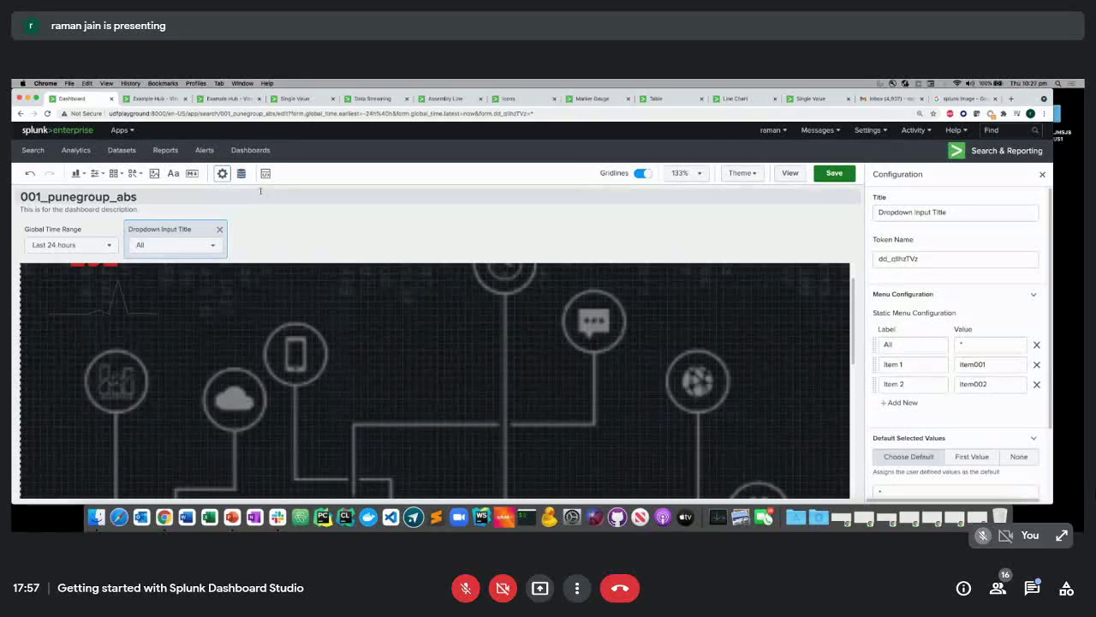
- Add a rectangle to the canvas, resized to about 150 by 140 and positioned at about X 250, Y 70
left_click(140, 174)
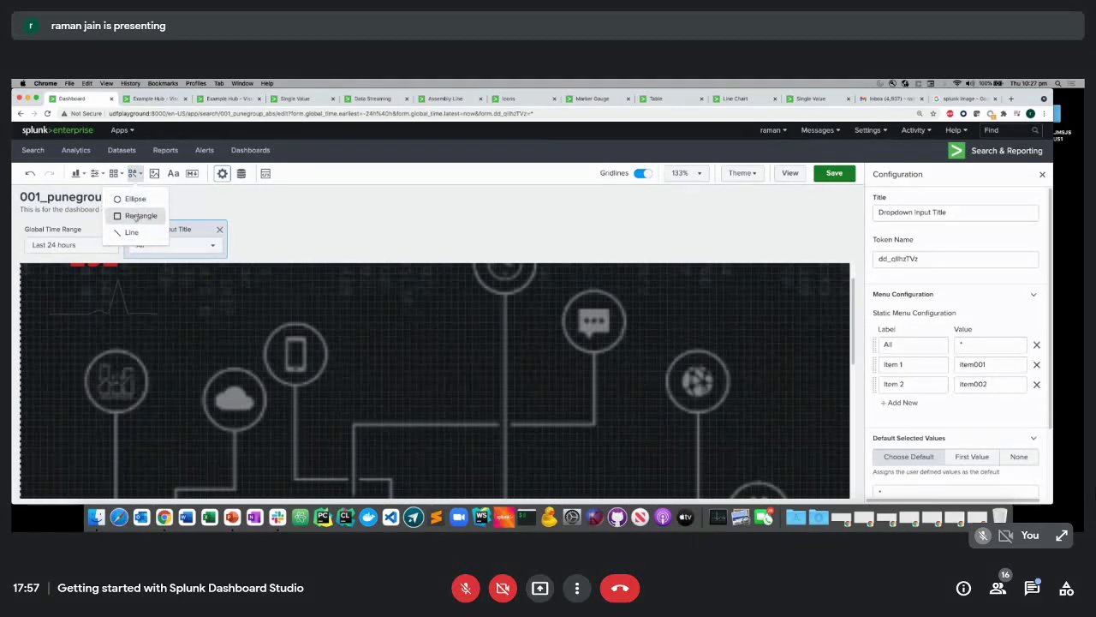
left_click(136, 218)
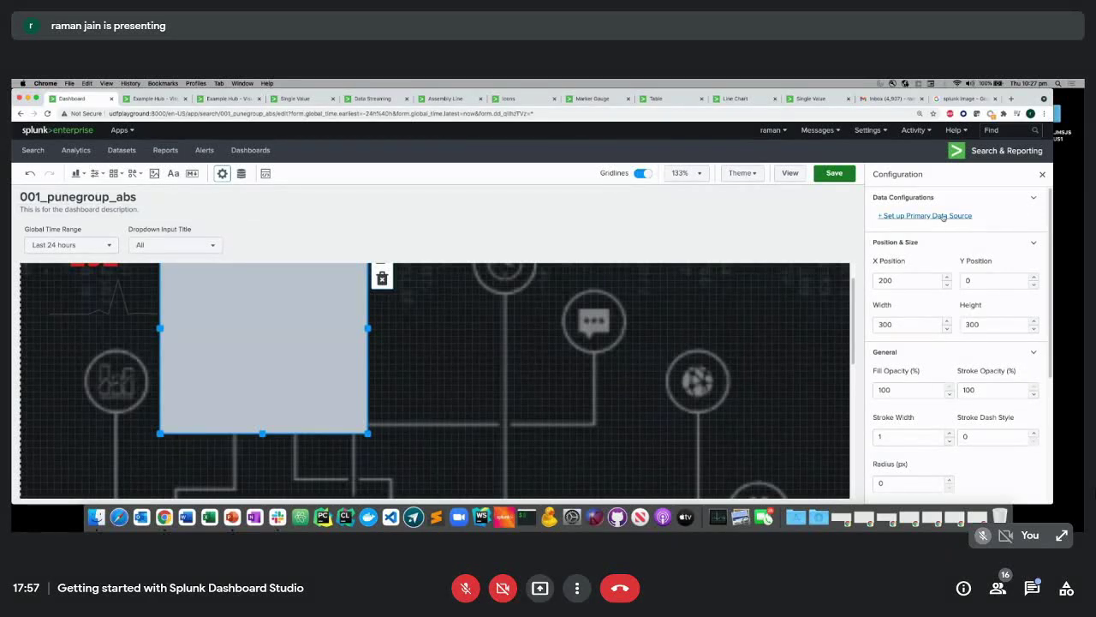
left_click_drag(367, 433, 263, 321)
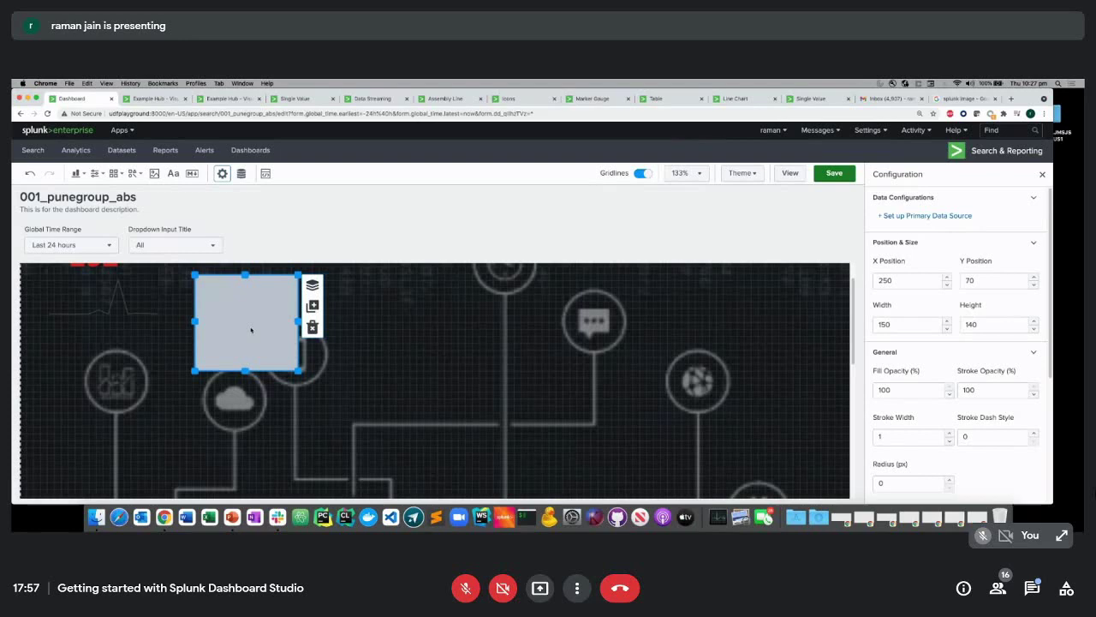
- Add an ellipse beside the rectangle at about X 420, Y 60, and shrink it to about 40 by 210
left_click(135, 173)
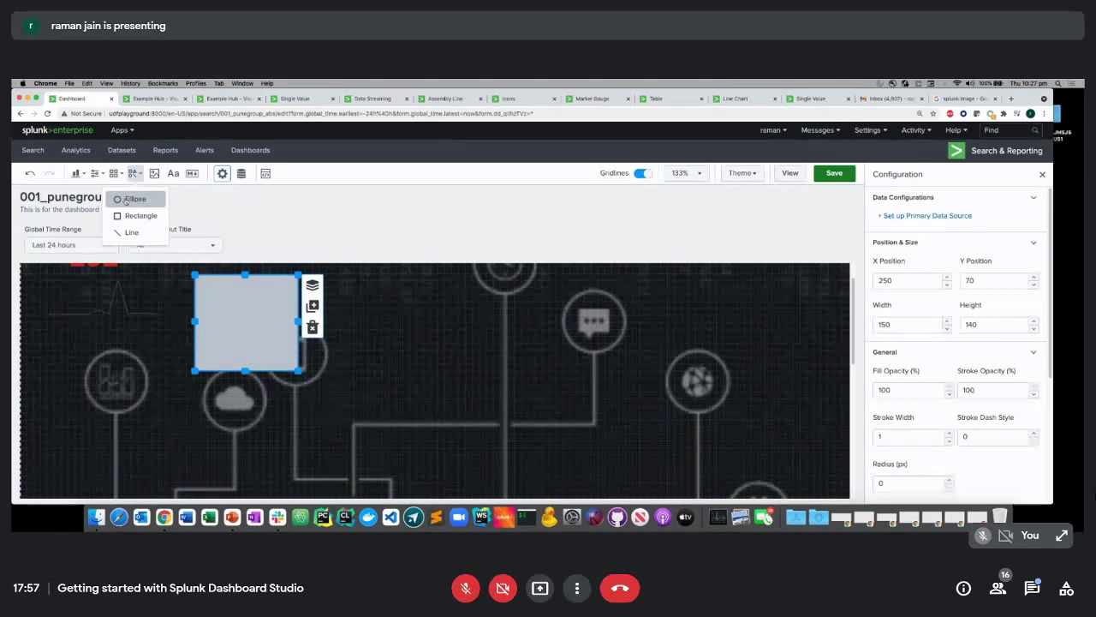
left_click(129, 199)
left_click_drag(464, 375, 479, 417)
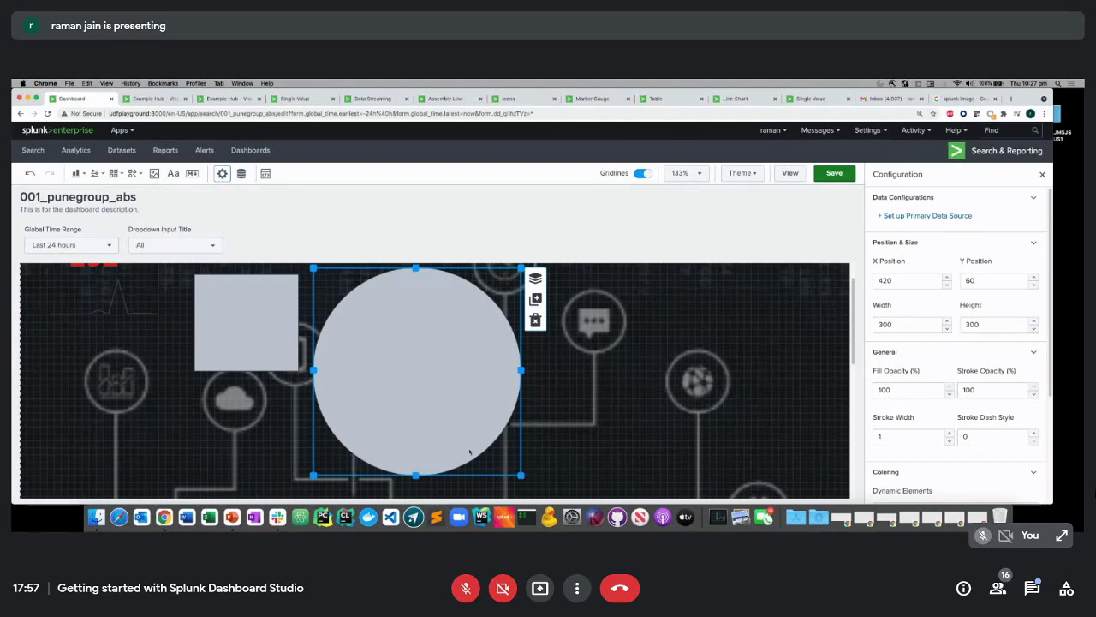
left_click_drag(521, 473, 336, 421)
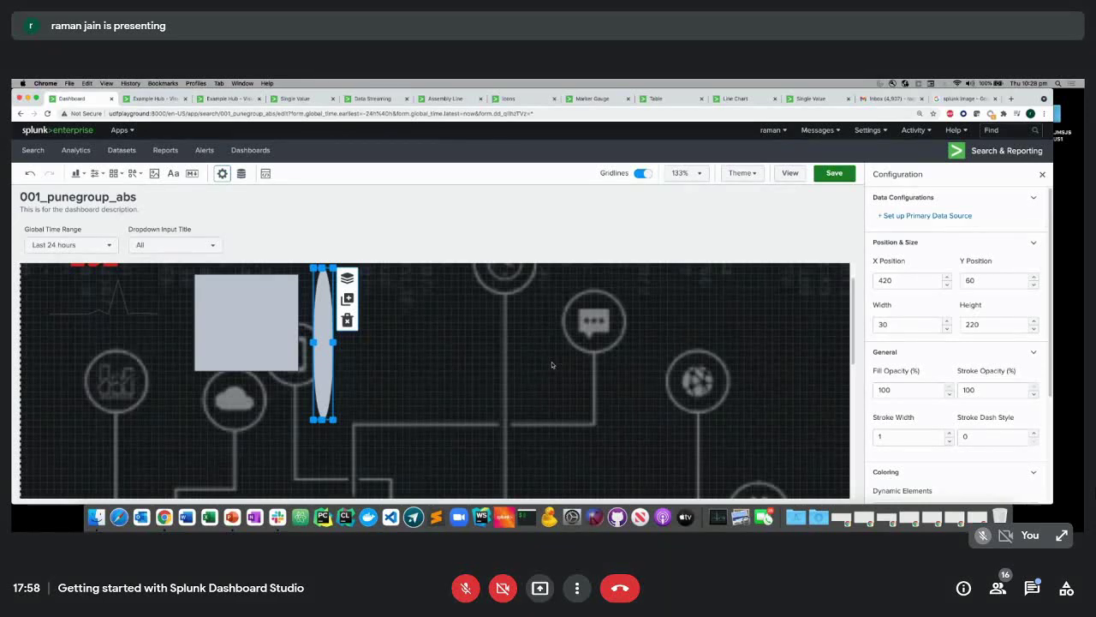
left_click(333, 418)
mouse_move(334, 417)
left_mouse_down()
mouse_move(337, 395)
mouse_move(340, 413)
left_mouse_up()
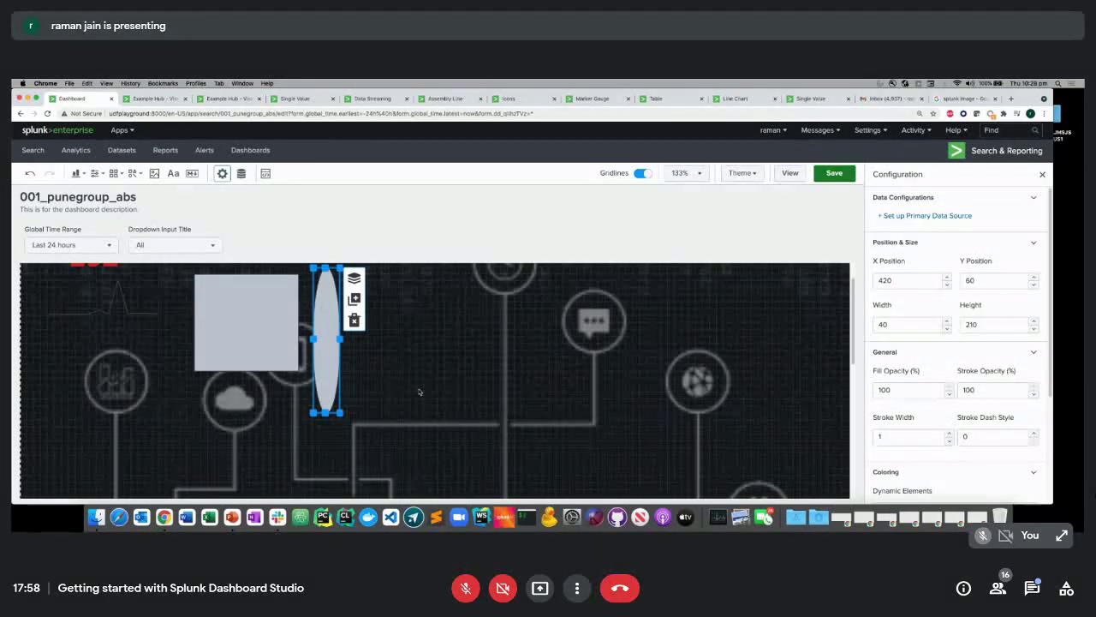
left_click(427, 376)
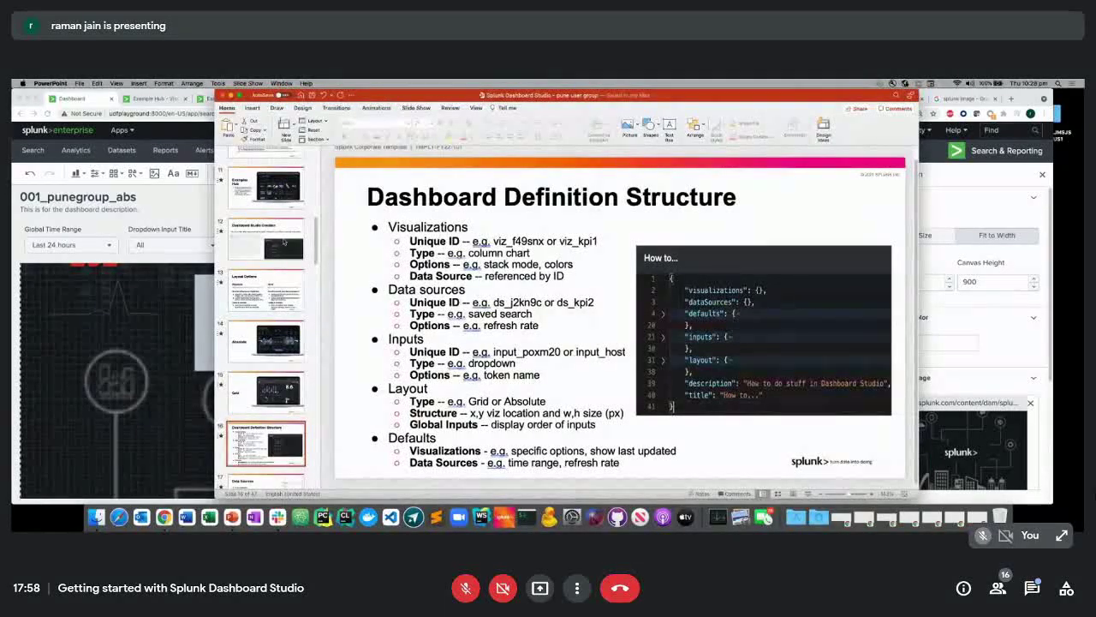
- In the PowerPoint deck, review the Classic vs Studio, Getting Started and Classic to Studio slides
scroll(283, 243, "up", 3)
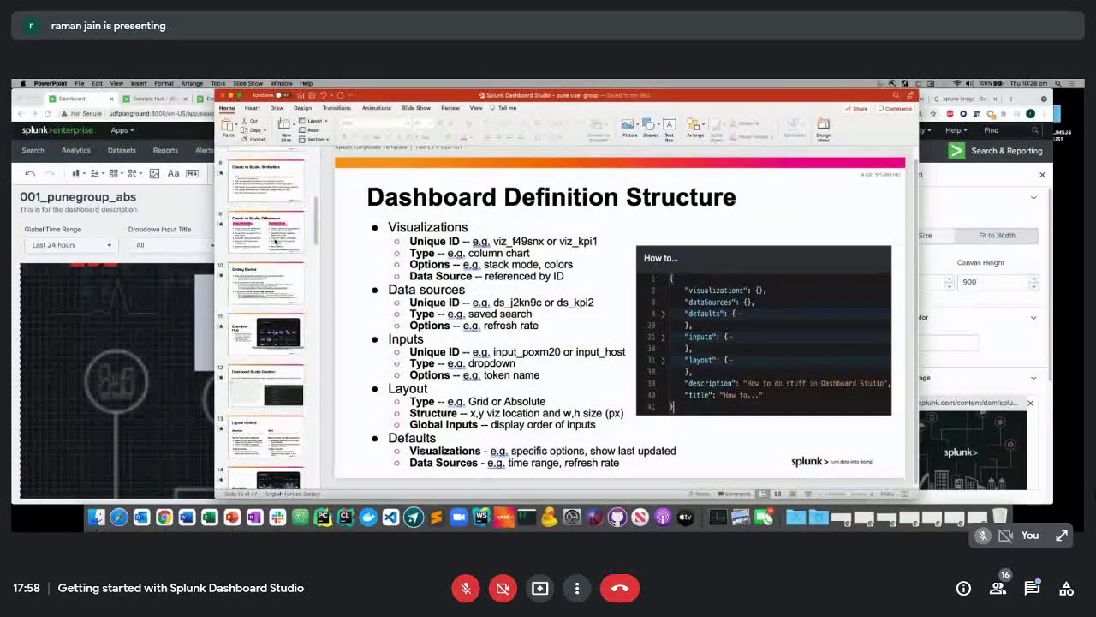
left_click(269, 197)
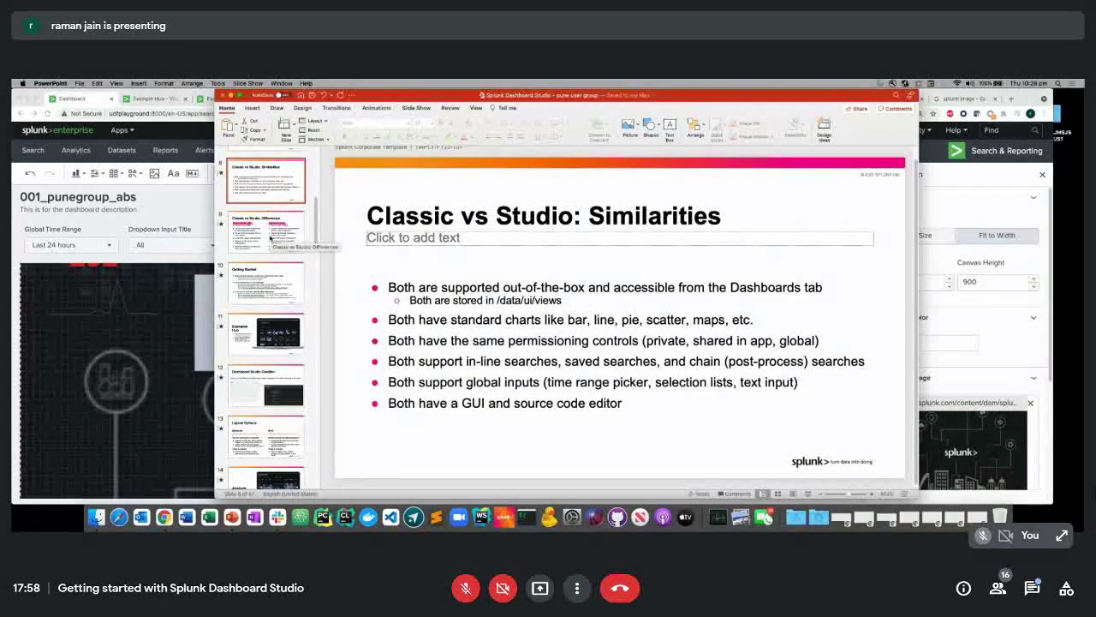
left_click(269, 238)
key("Down")
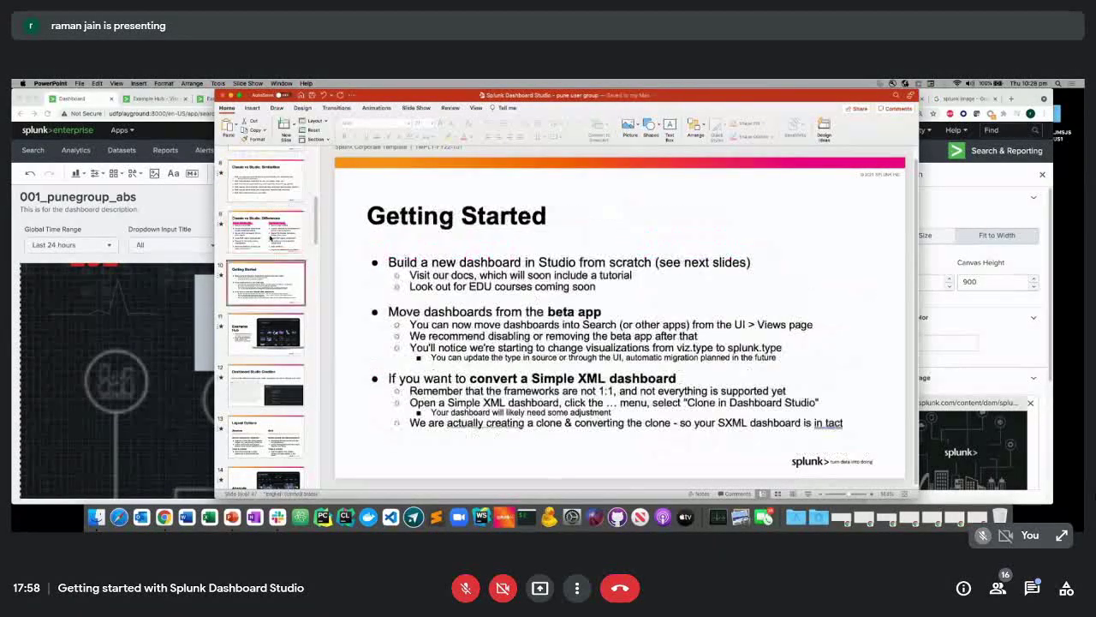
key("Down")
key("Up")
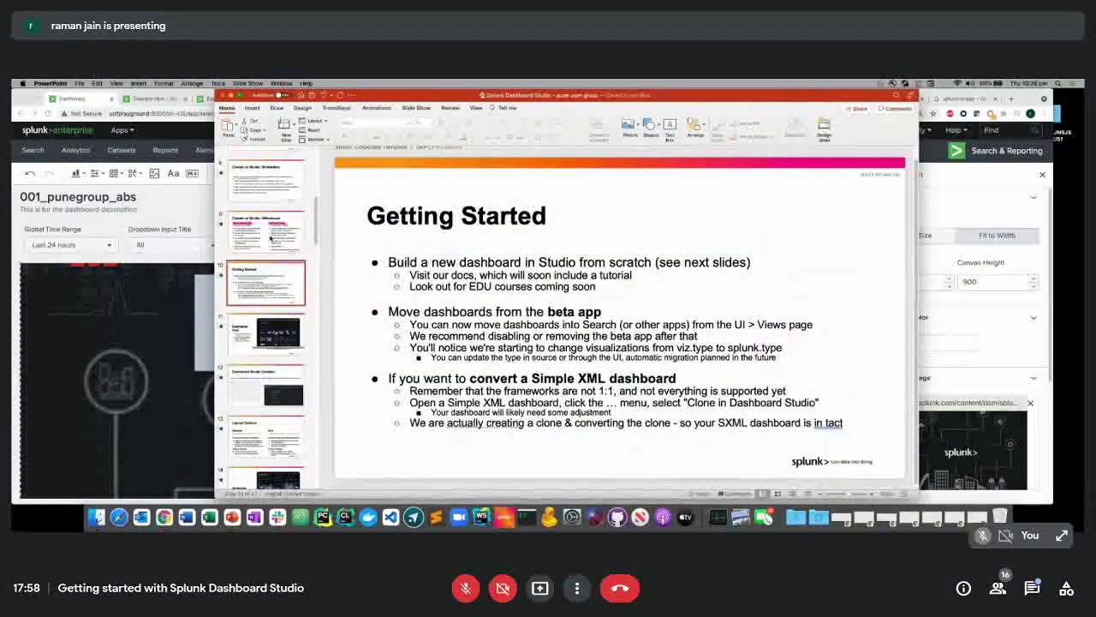
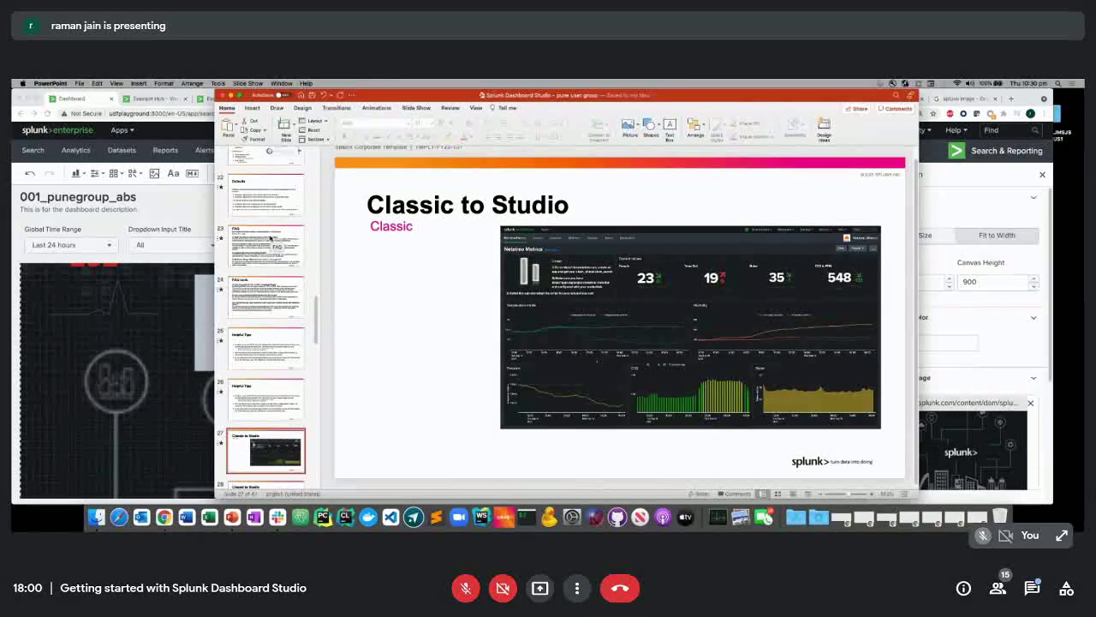
key("Down")
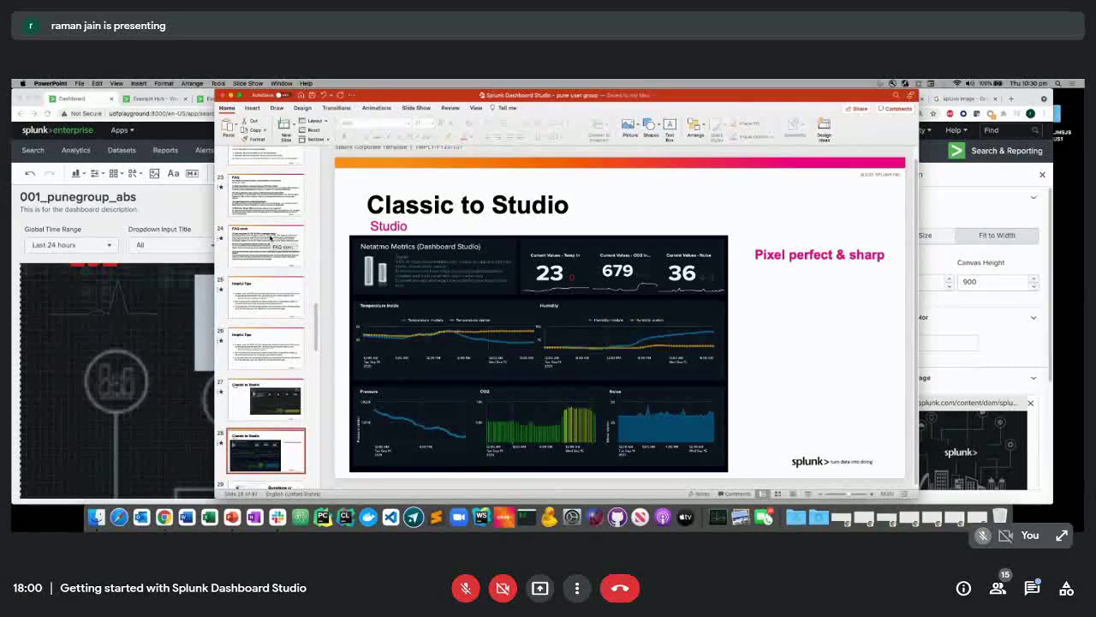
key("Up")
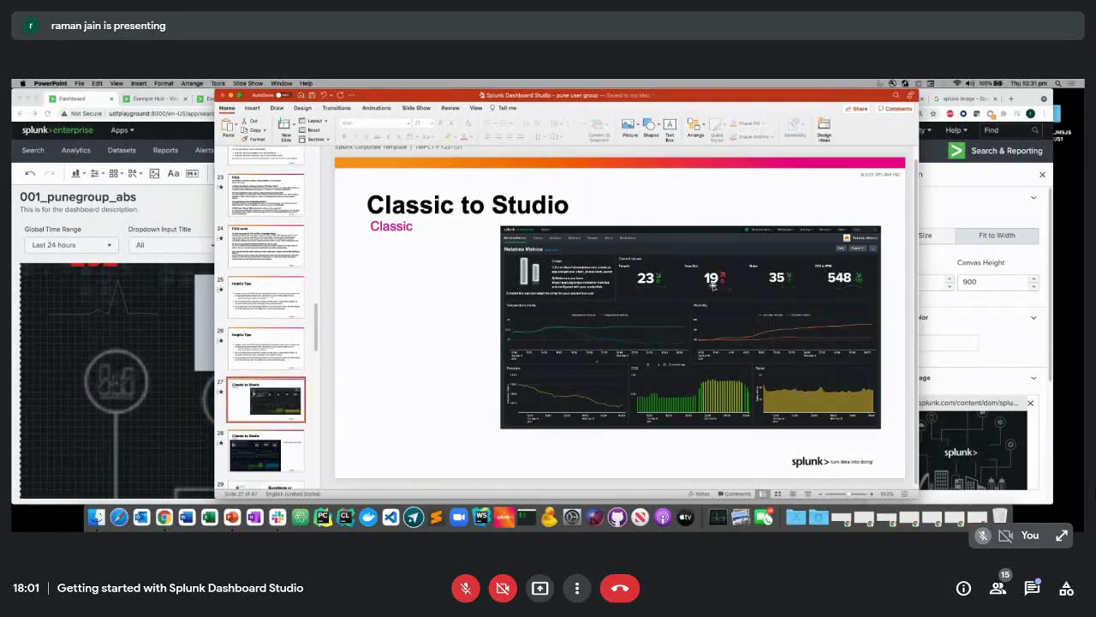
left_click(282, 452)
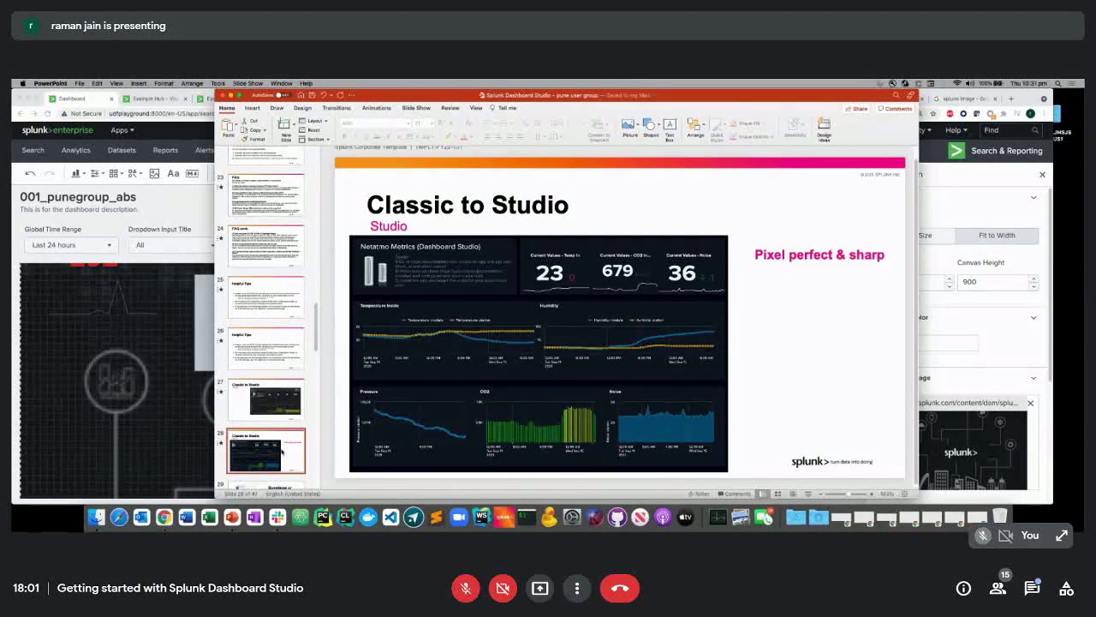
left_click(577, 588)
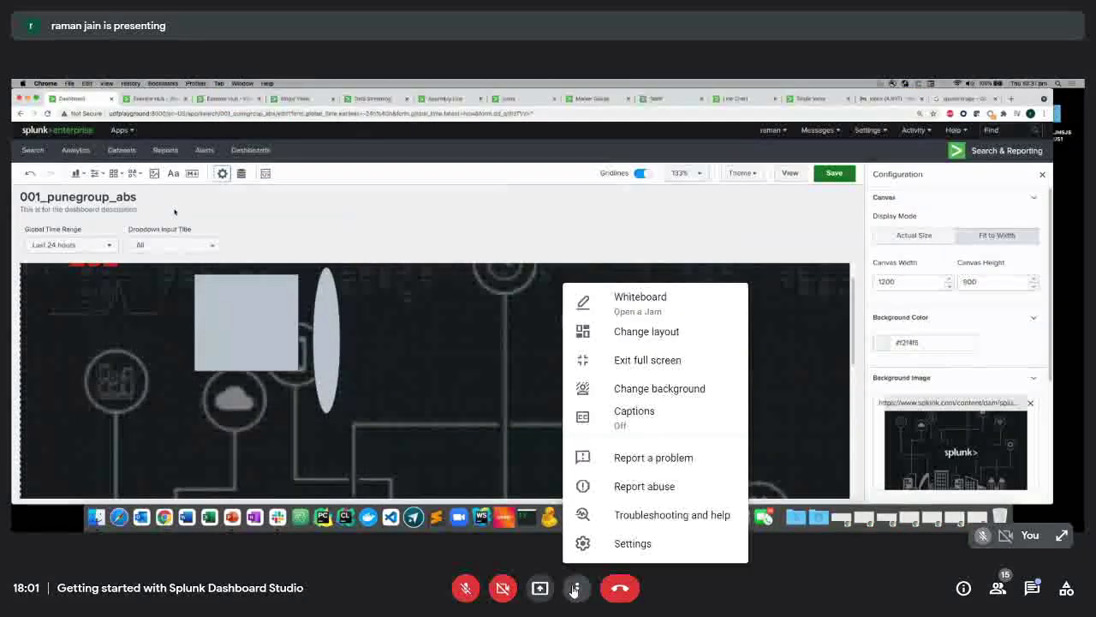
left_click(574, 587)
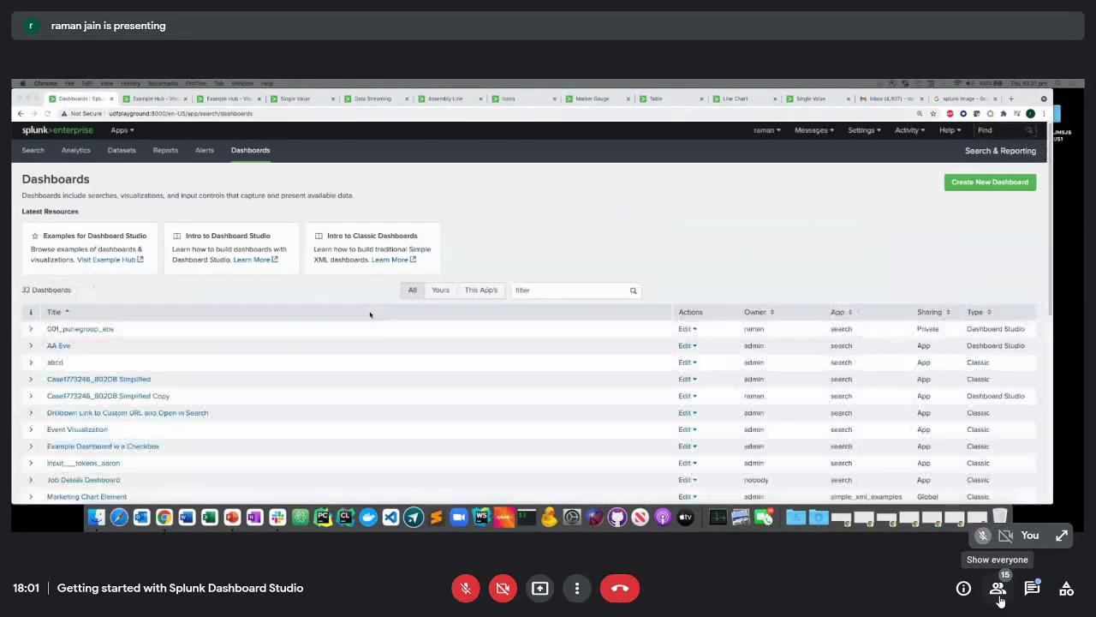
left_click(998, 589)
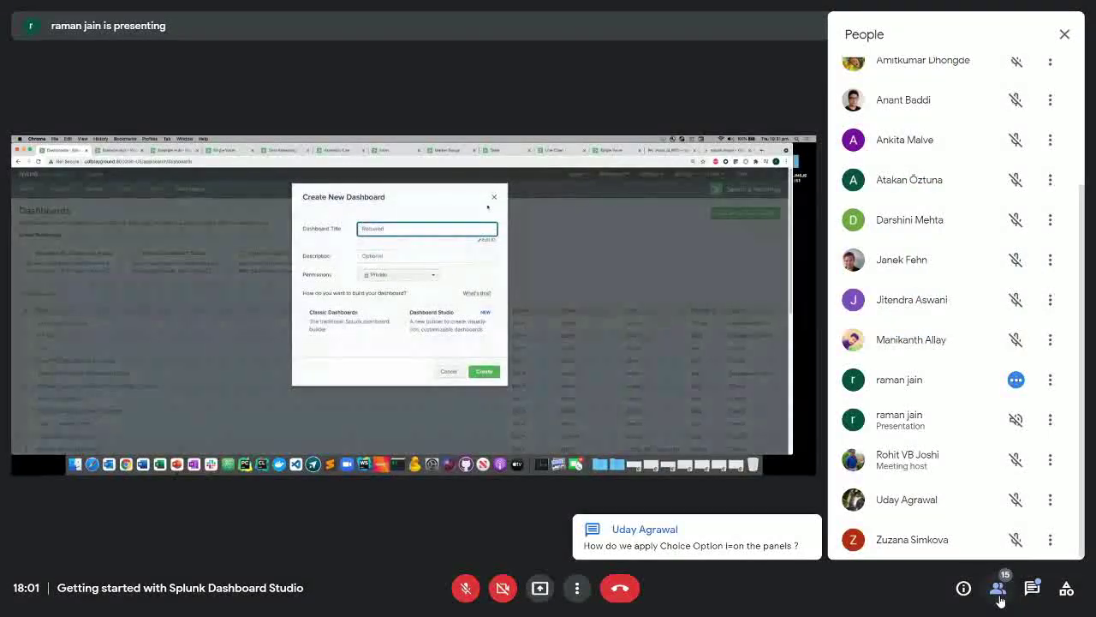
left_click(999, 591)
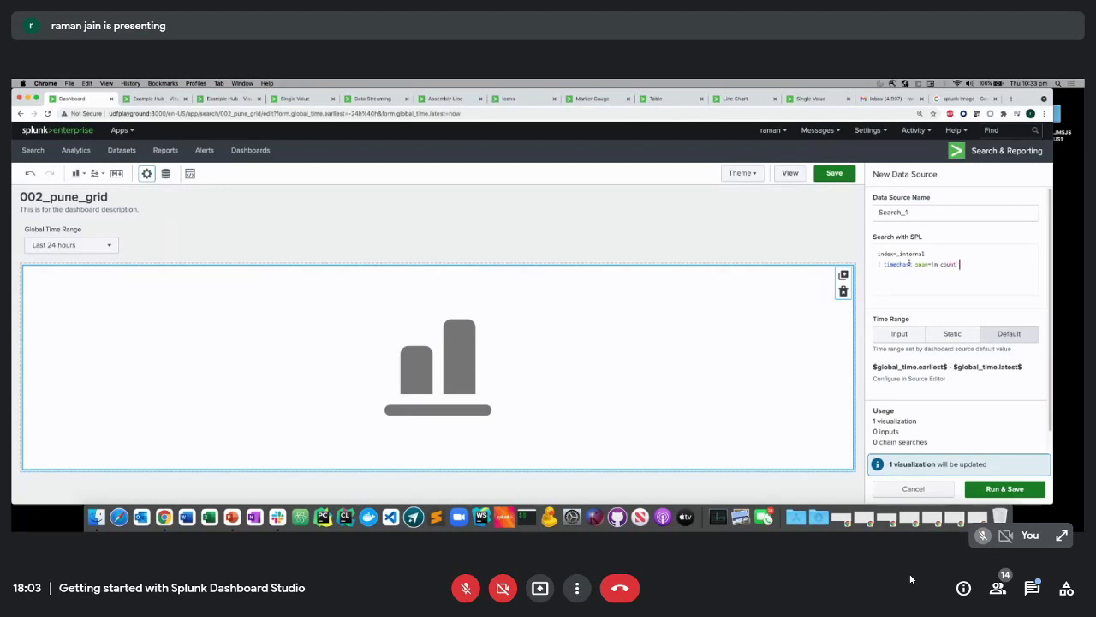
- Complete the Search_1 timechart query with "by sourcetype", run and save it, and duplicate the column chart in the 002_pune_grid dashboard
type("by sourcetype")
left_click(987, 489)
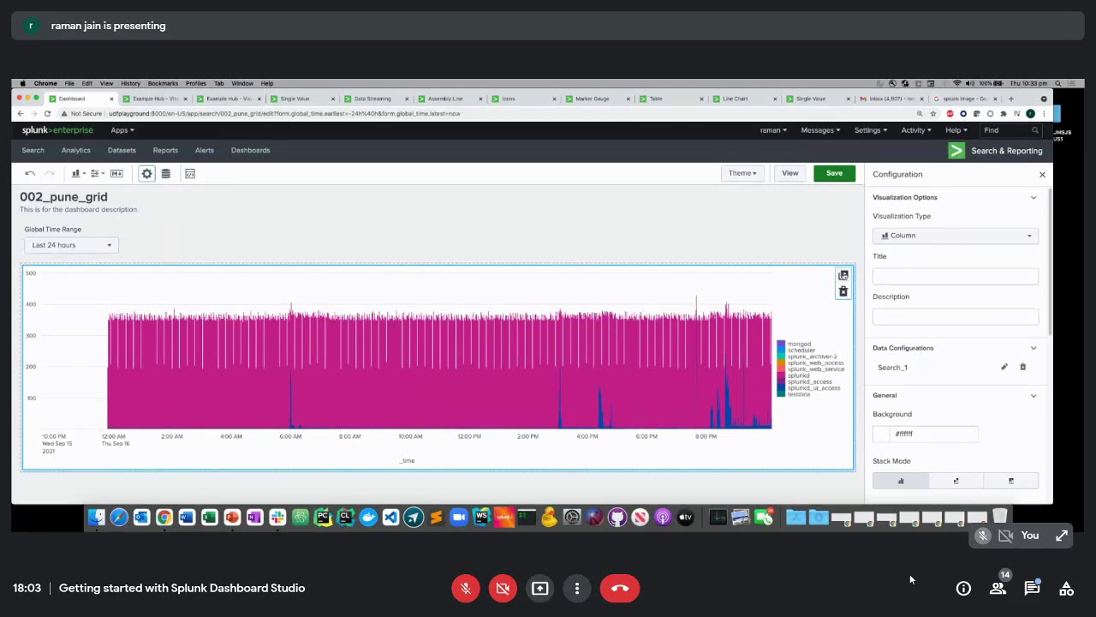
left_click(842, 275)
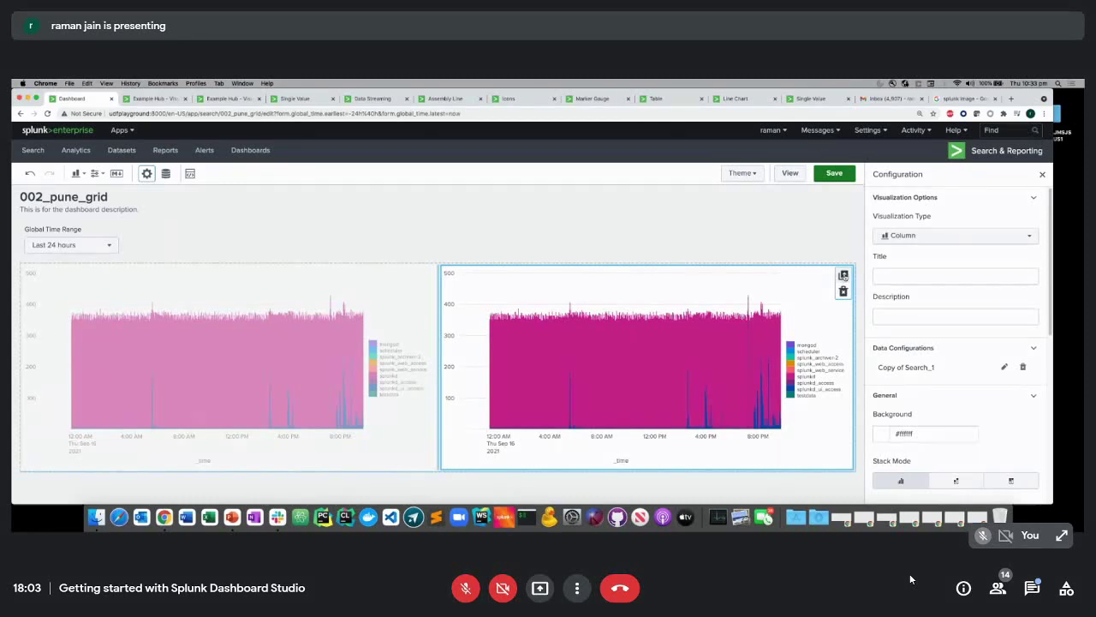
- Duplicate the second column chart within the same row of the 002_pune_grid dashboard and try to reposition the middle chart
left_click(842, 274)
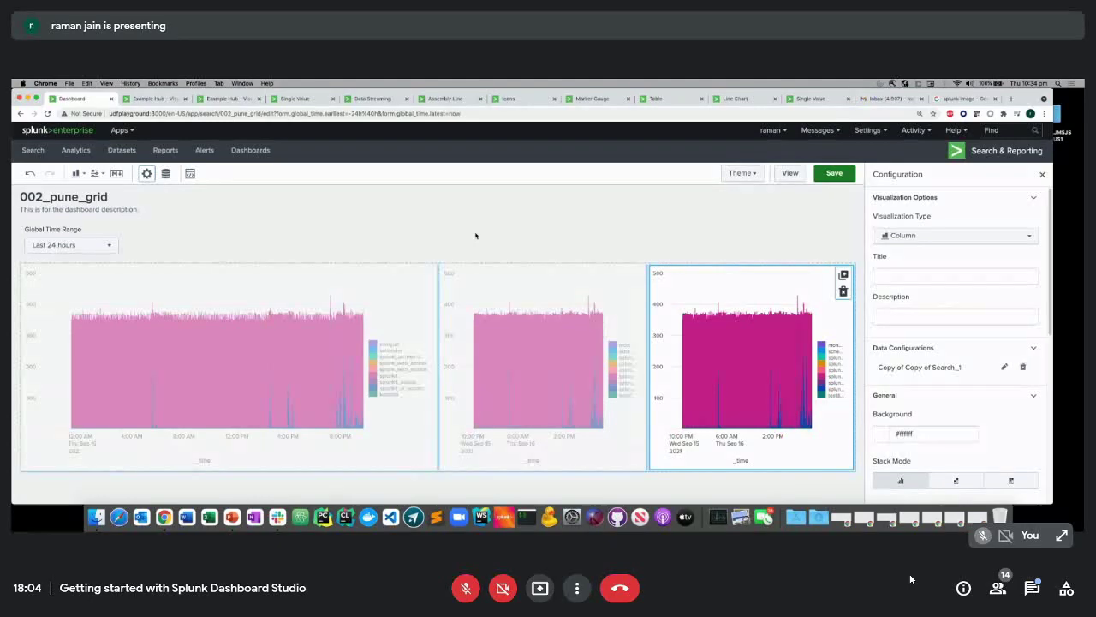
left_click(468, 358)
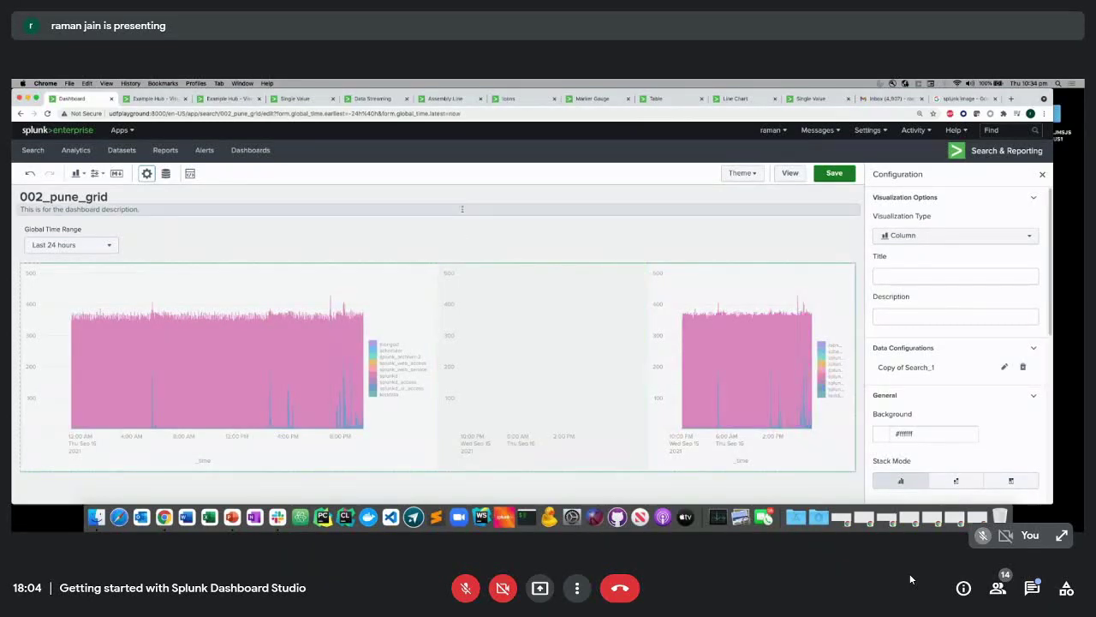
mouse_move(454, 282)
left_mouse_down()
mouse_move(450, 303)
mouse_move(417, 308)
mouse_move(453, 299)
left_mouse_up()
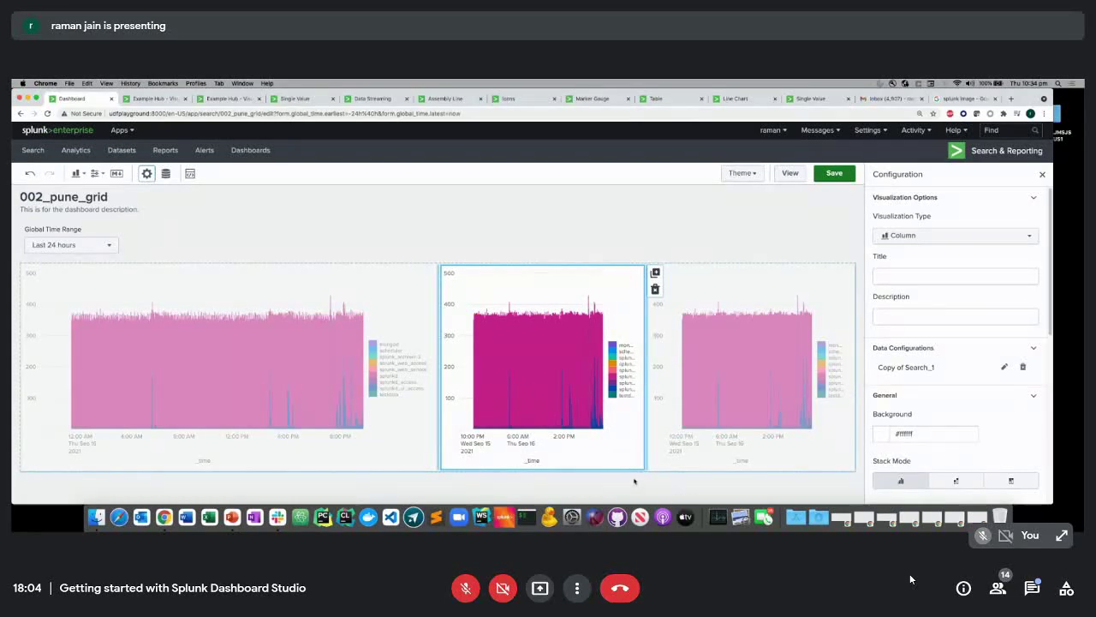
left_click(710, 392)
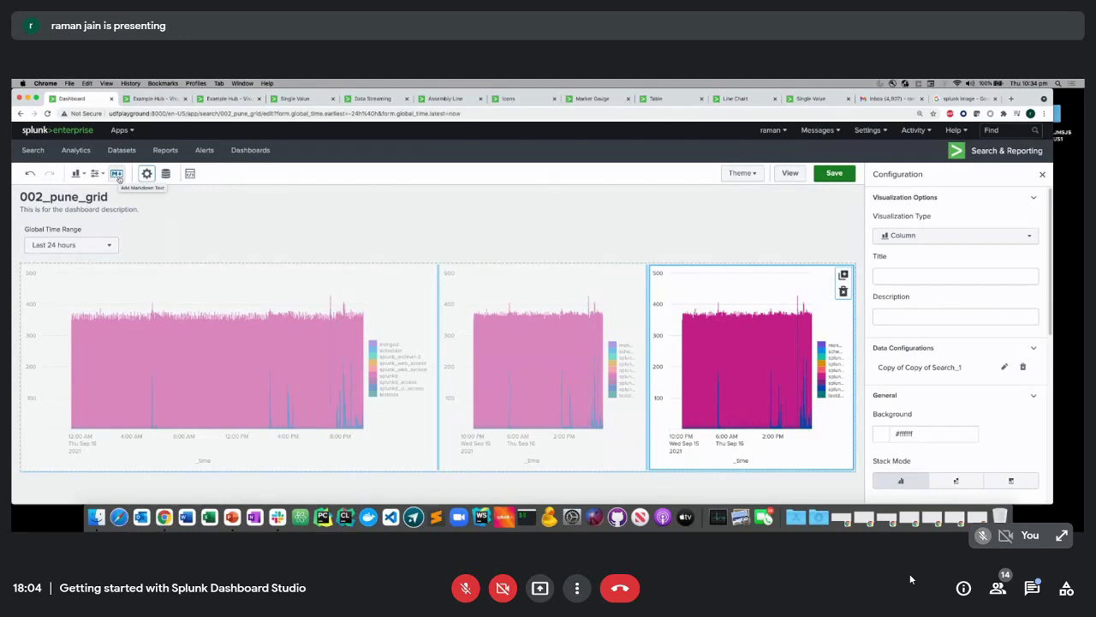
left_click(117, 174)
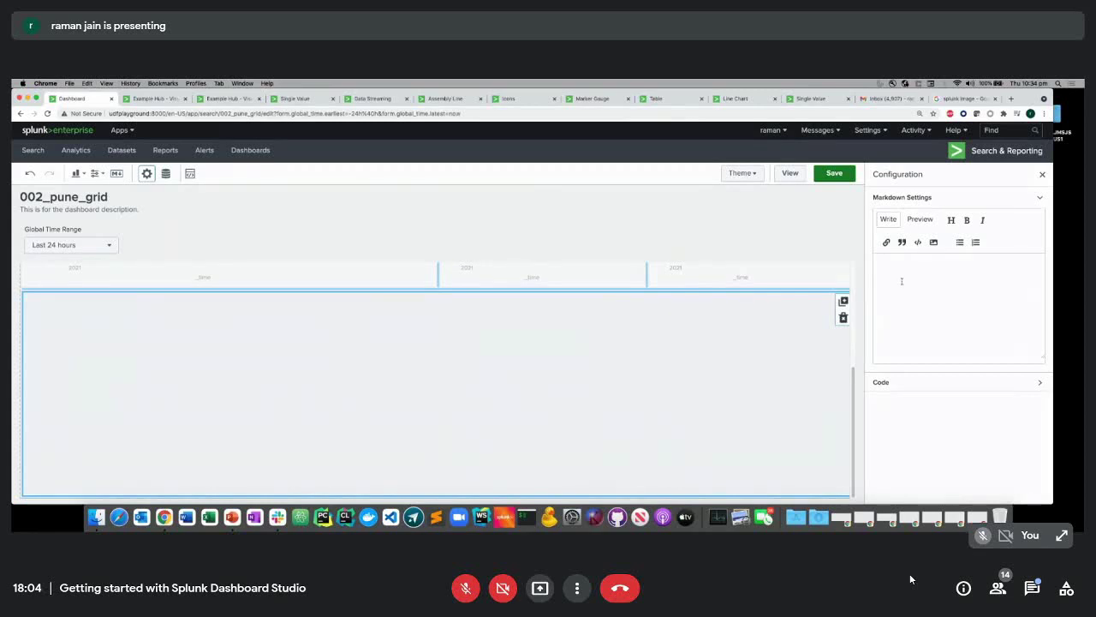
left_click(933, 243)
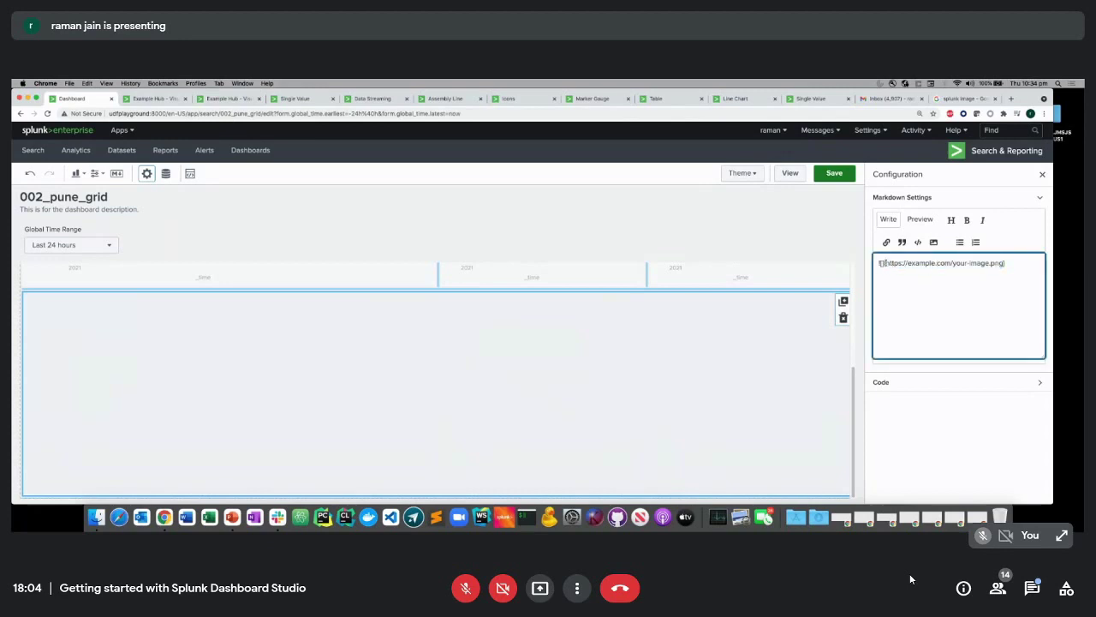
left_click_drag(1004, 263, 885, 264)
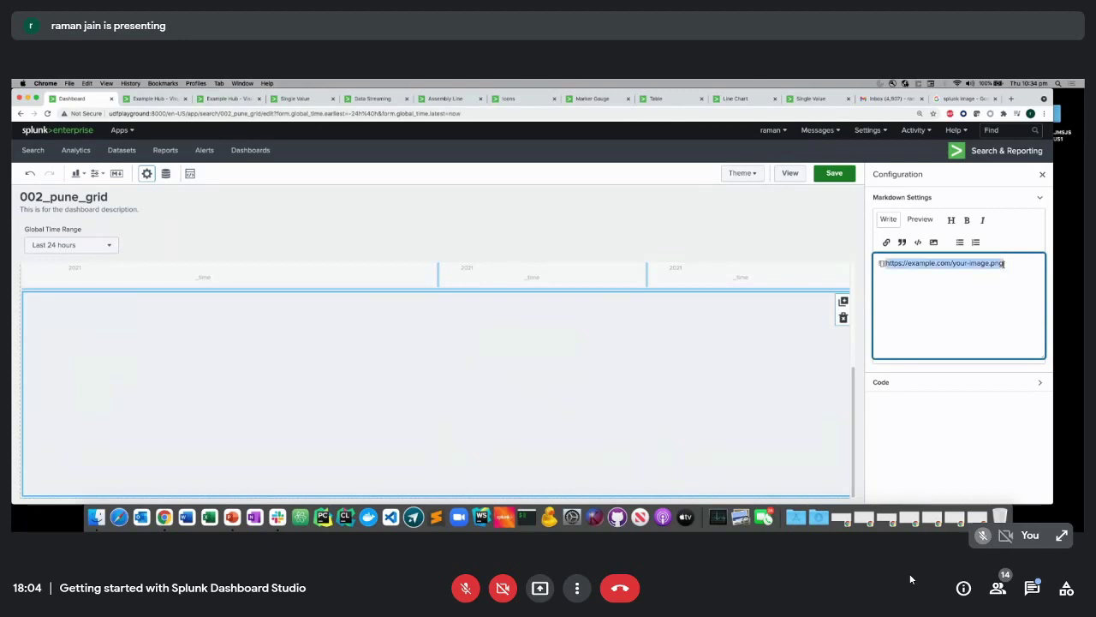
type("https://www.splunk.com/content/dam/splunk-blogs/images/2019/05/Splunk_Containers_Hero.png")
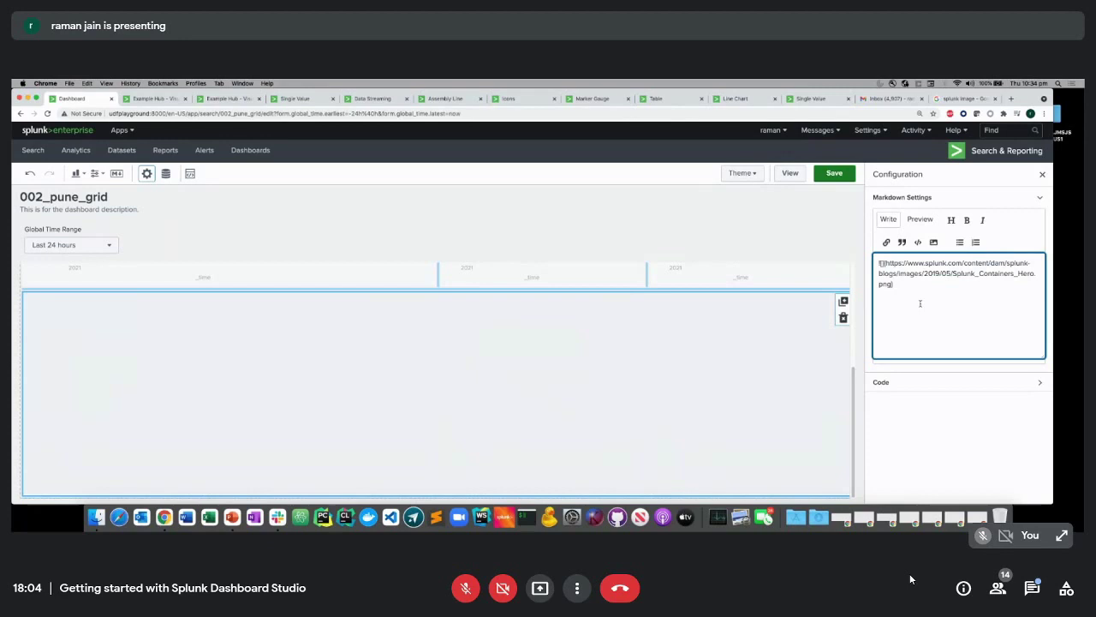
left_click(900, 418)
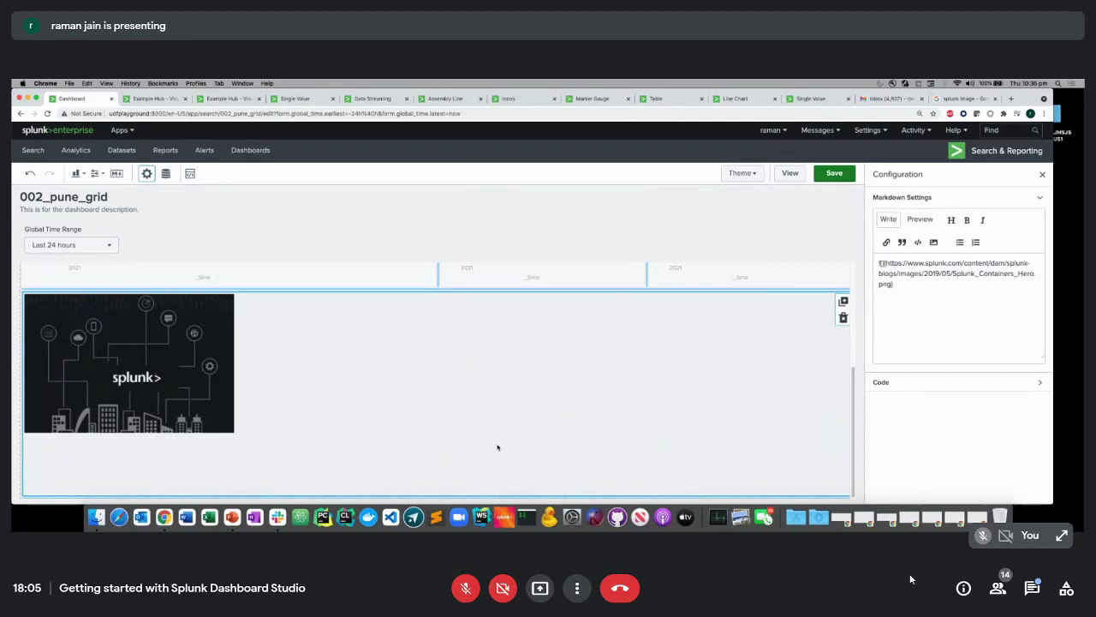
left_click(843, 318)
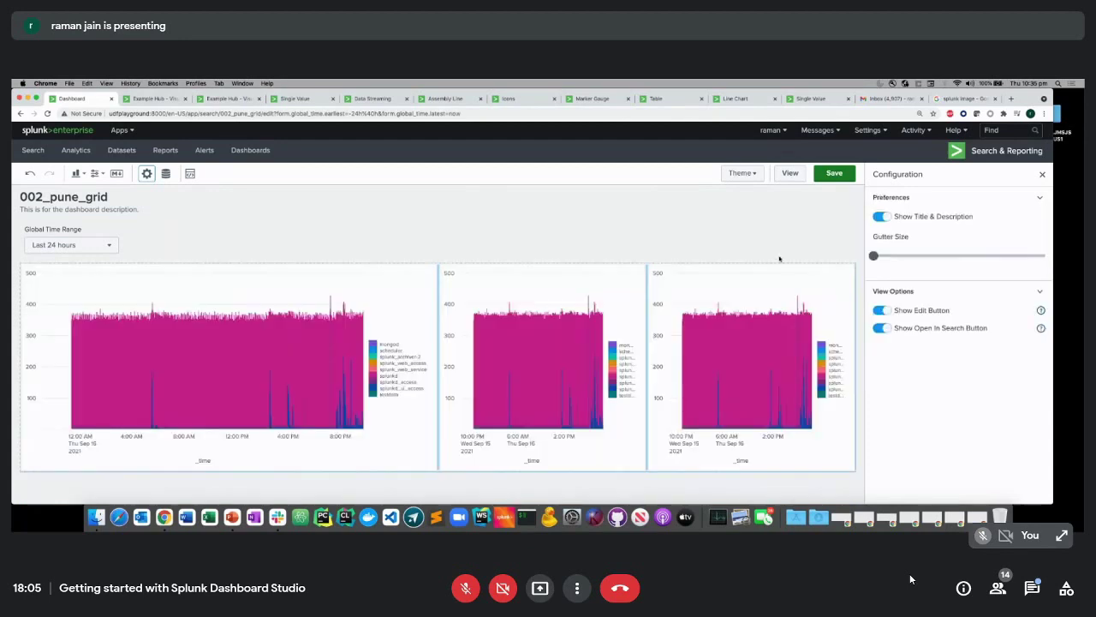